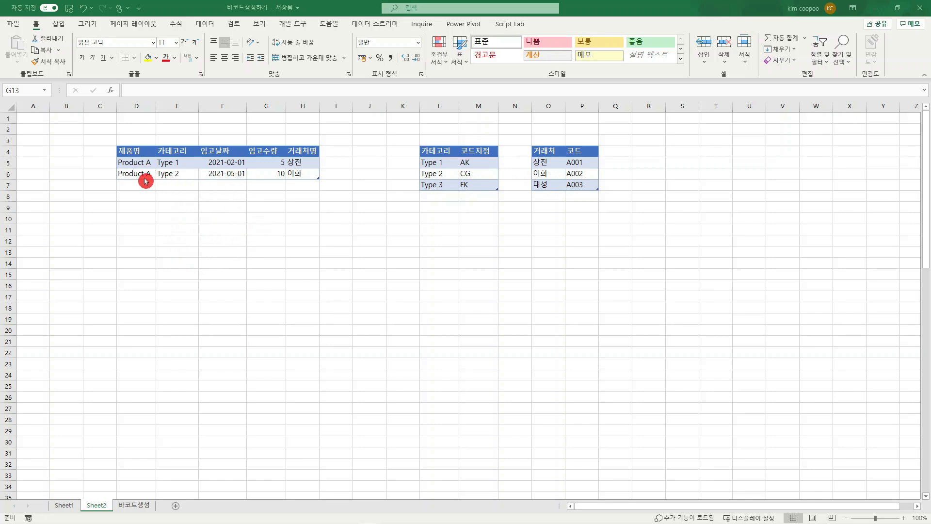
Step: Change the category of the second product row in E6 to Type 1
double_click(186, 173)
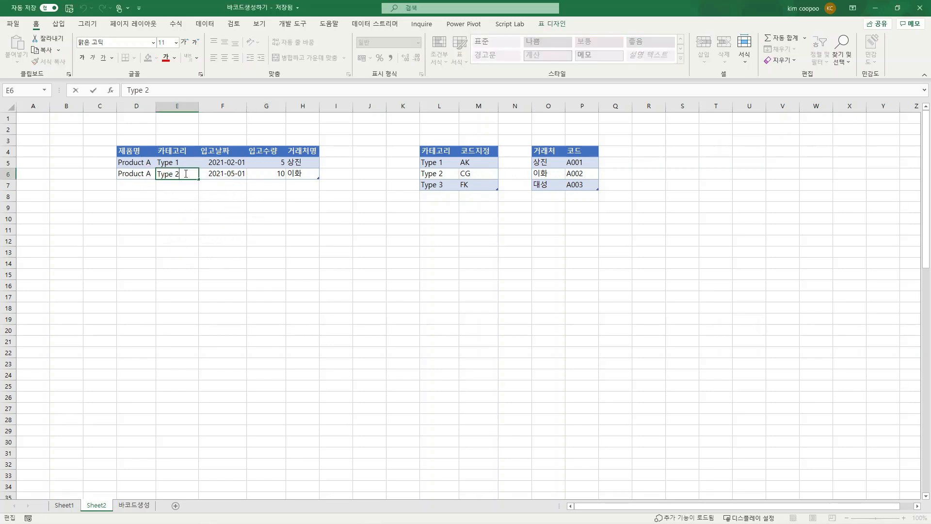
key(BackSpace)
text(1)
click(213, 252)
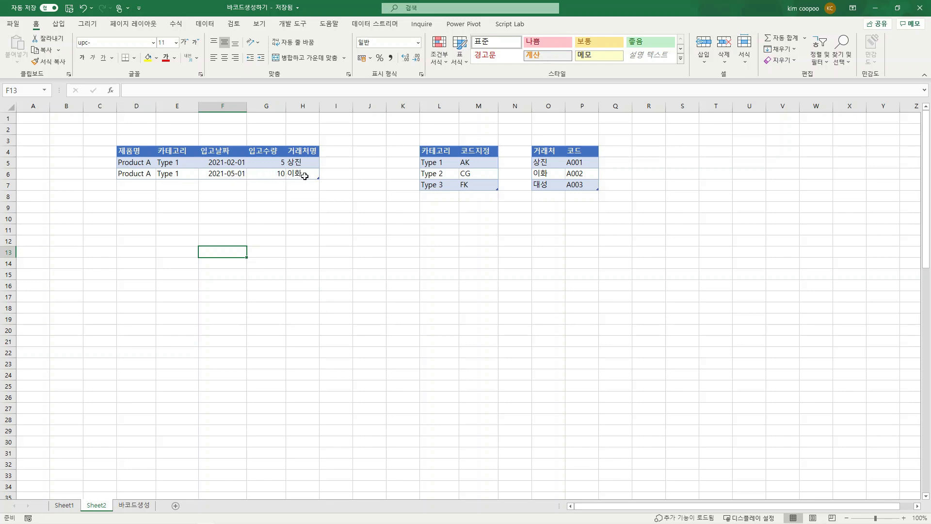
Step: Enter product A in G11 and the quantity 15 in H11 below the stock table
click(274, 228)
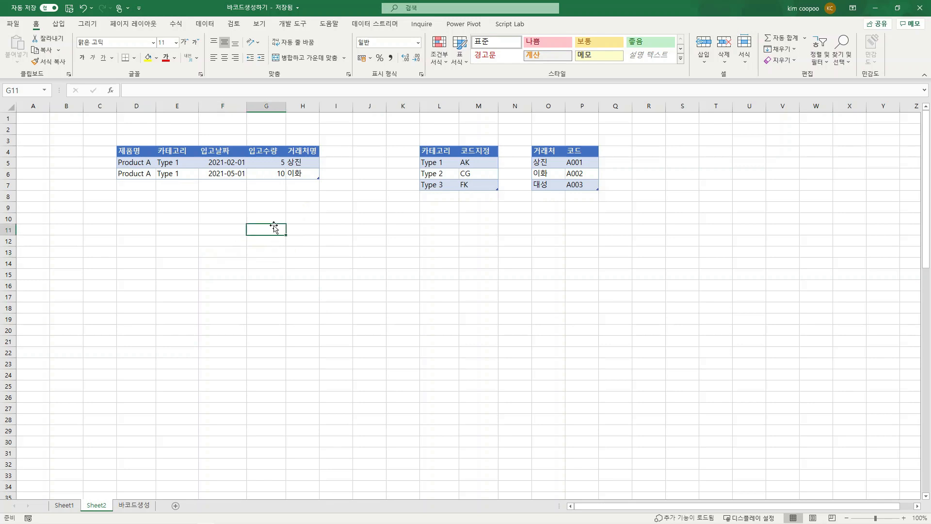
text(product A)
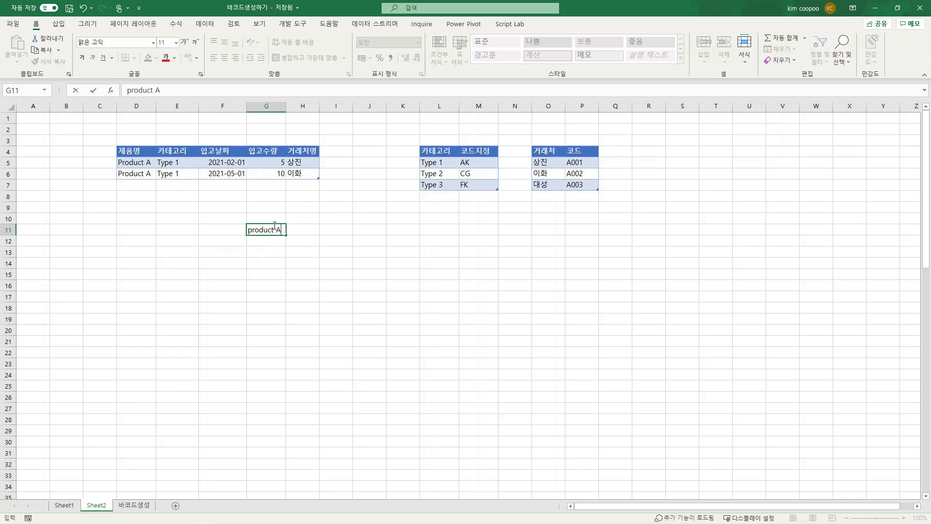
key(Tab)
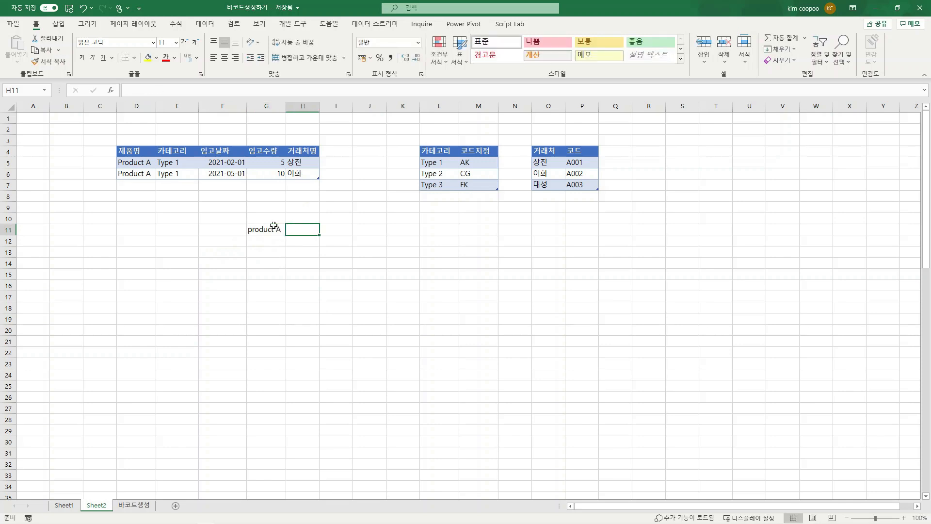
text(15)
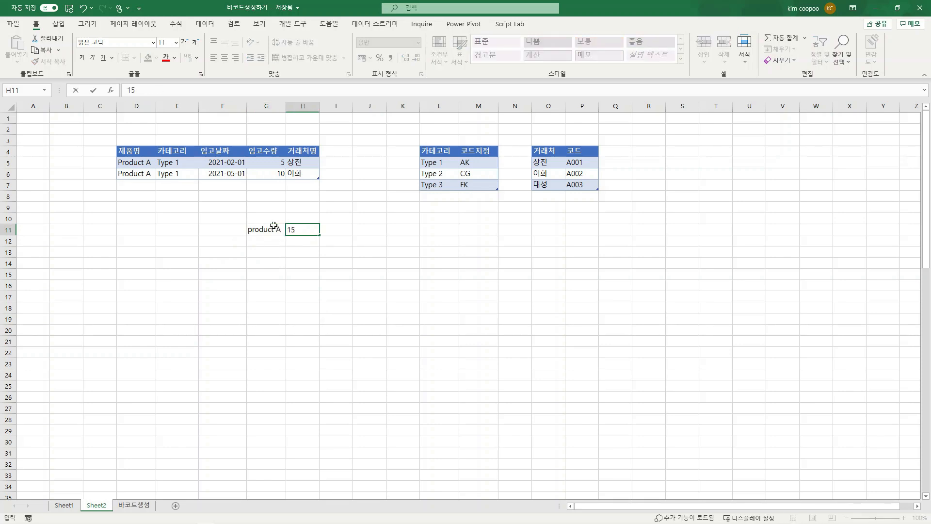
click(365, 230)
Step: Enter the shipping headers 출고일자, 제품명 and 수량 in K11 through M11
click(400, 234)
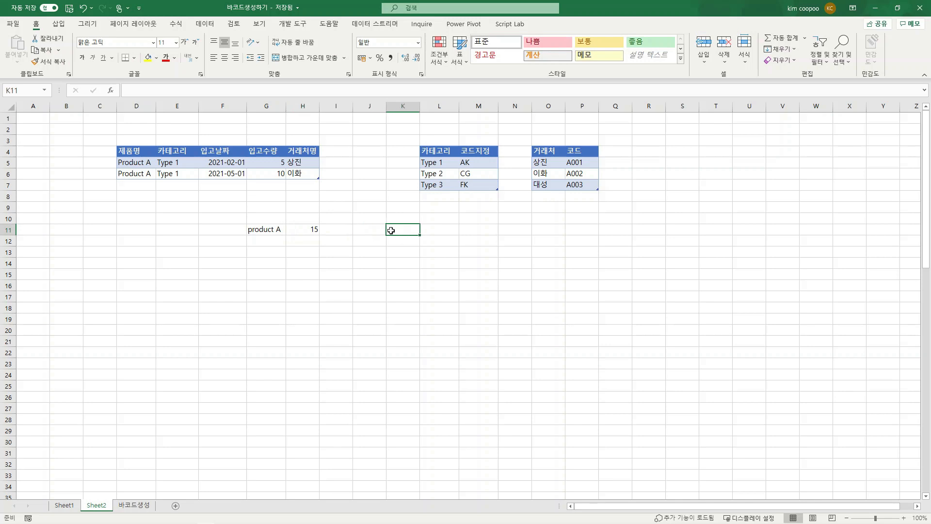
text(cnfr)
key(BackSpace)
key(BackSpace)
key(BackSpace)
key(BackSpace)
key(Hangul)
text(출고일자)
key(Tab)
text(제푸품명)
key(Tab)
text(수량)
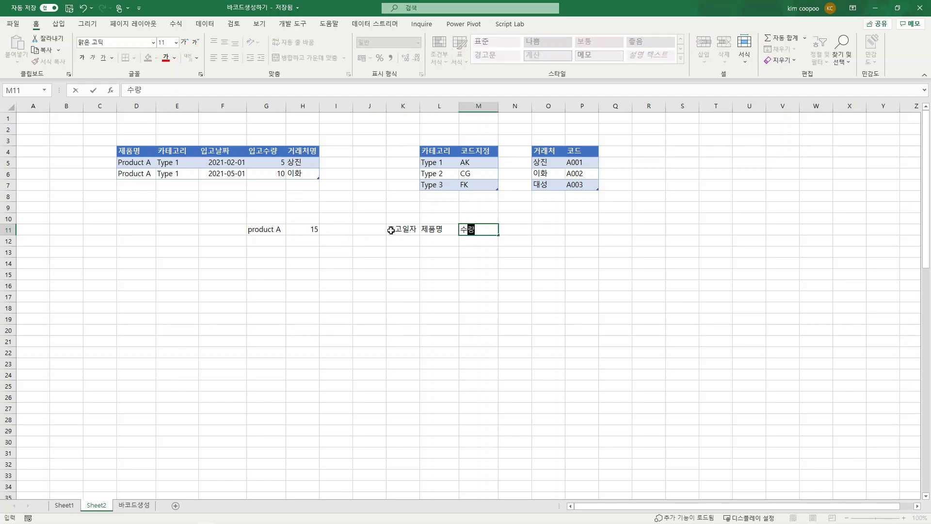
click(451, 273)
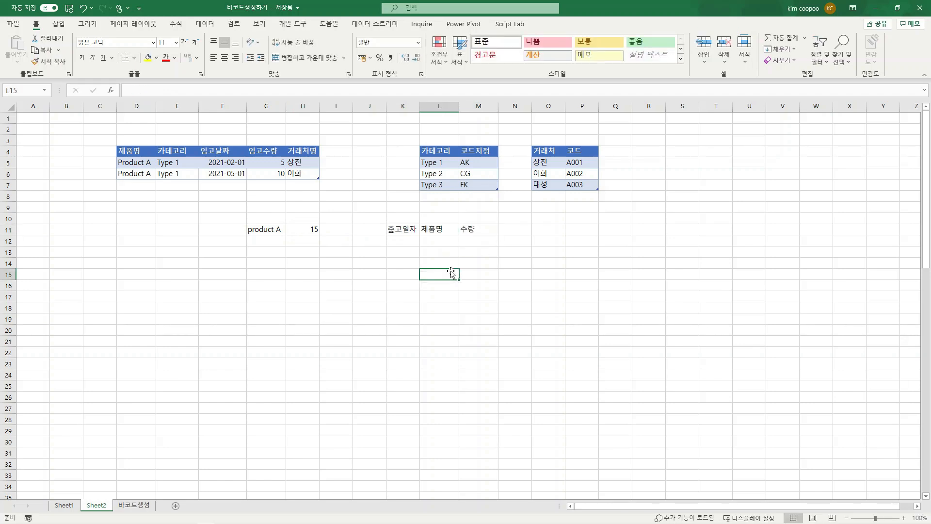
Step: Re-enter the header 출고일자 in K11
click(390, 231)
text(출고)
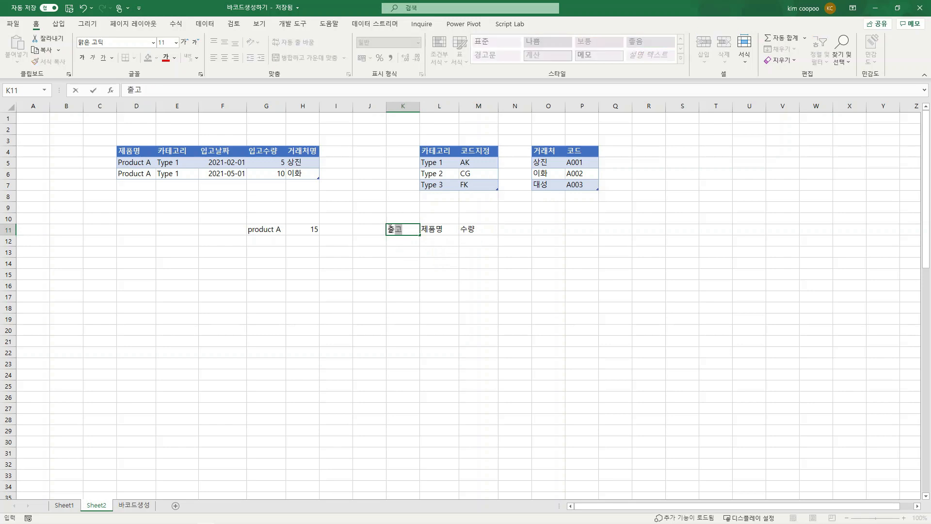
text(일자)
click(390, 256)
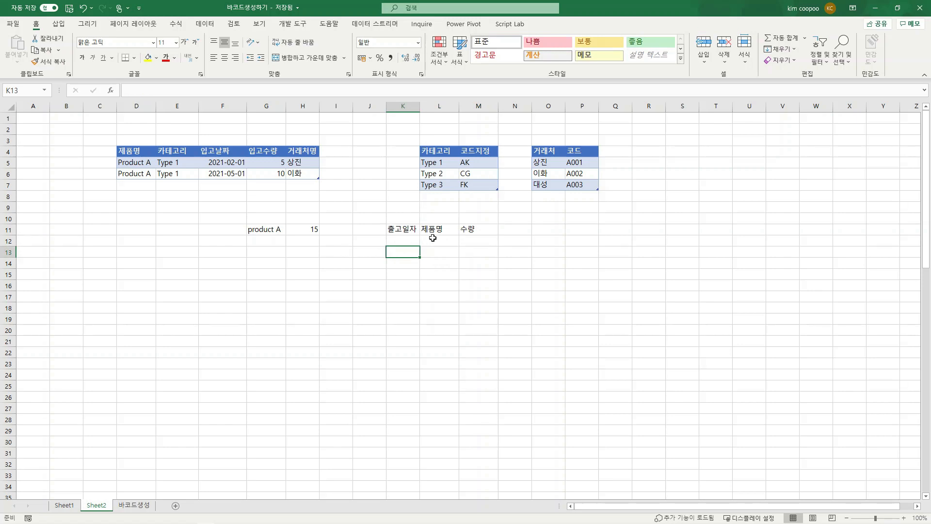
Step: Enter the example quantities 10 in H12 and 5 in J12
click(314, 241)
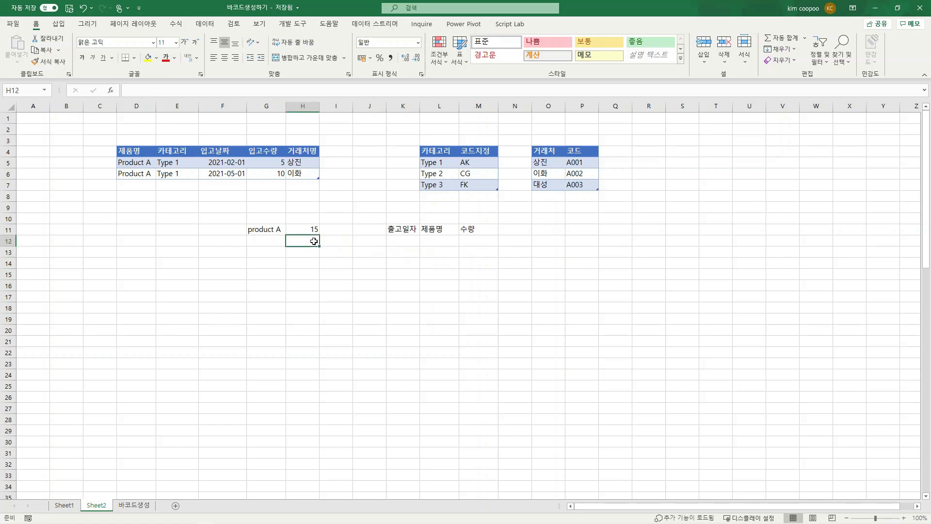
text(10)
click(329, 273)
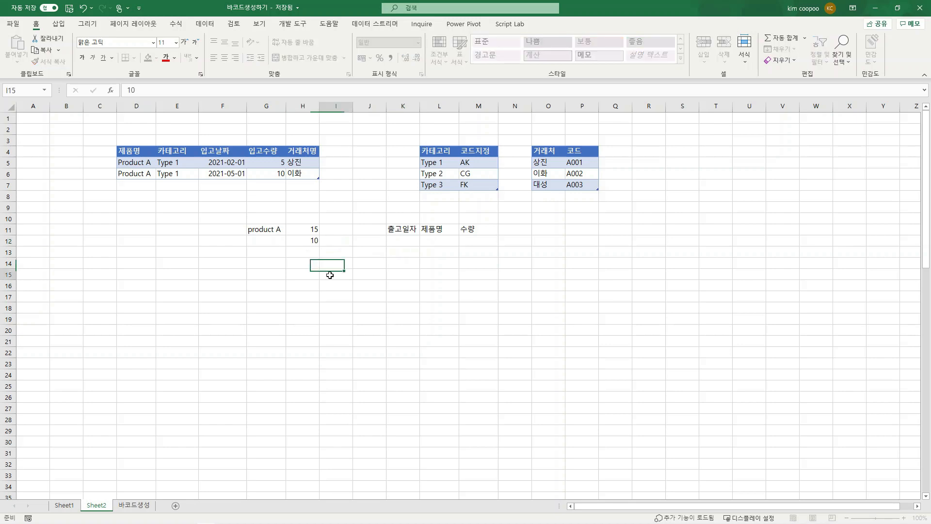
click(369, 240)
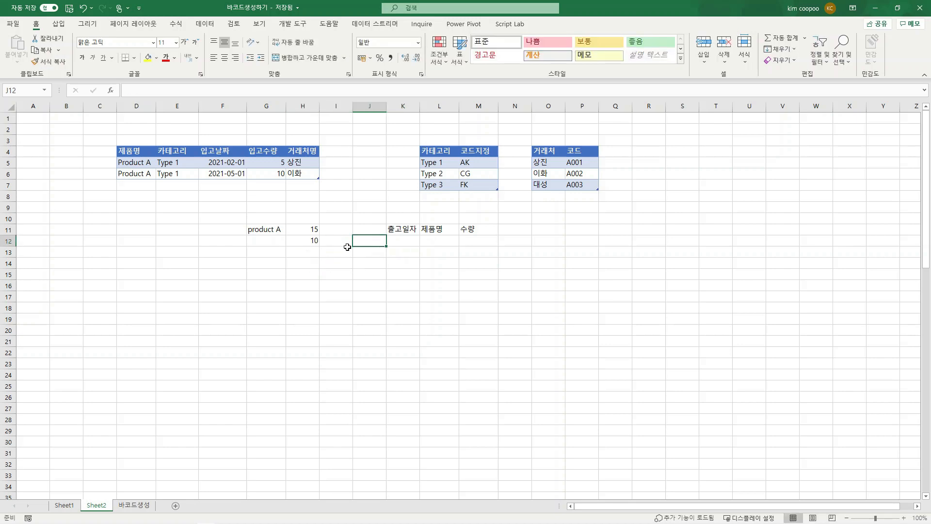
text(5)
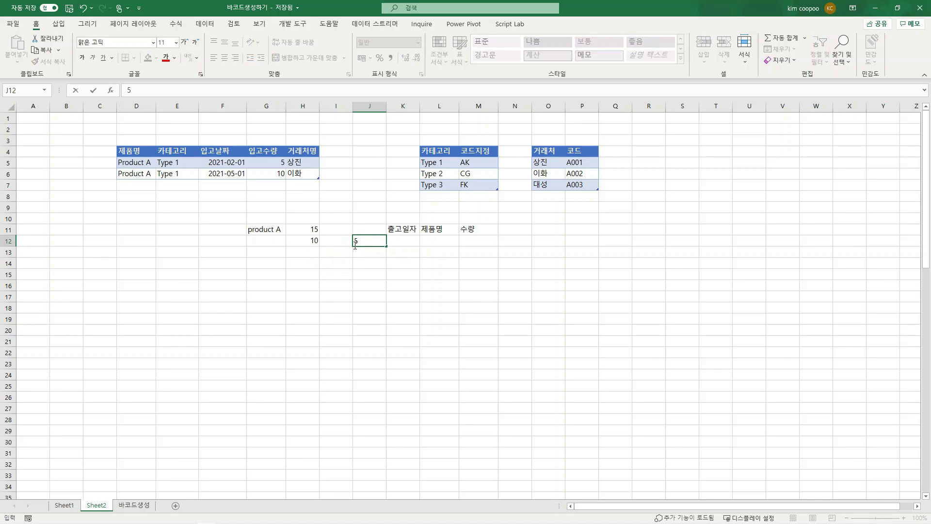
click(358, 264)
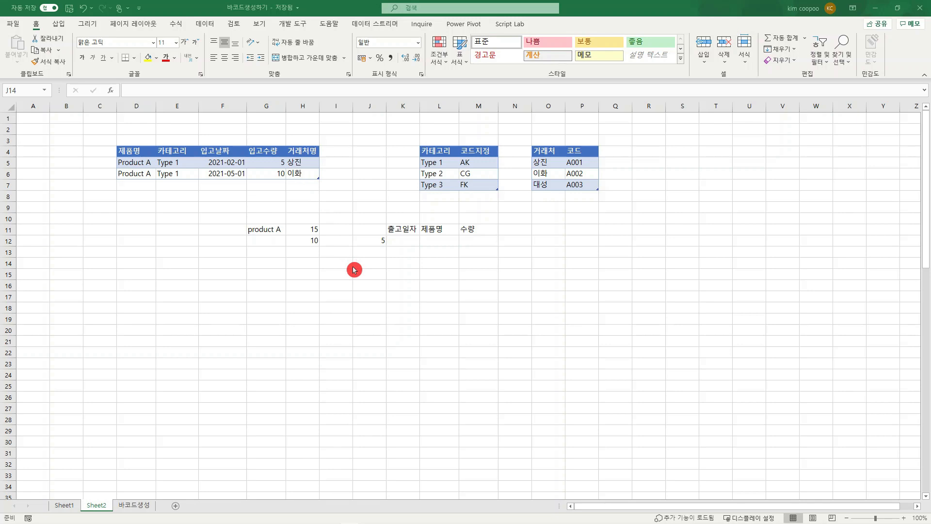
Step: Add the header 제품코드 in N11, beside 수량
click(505, 227)
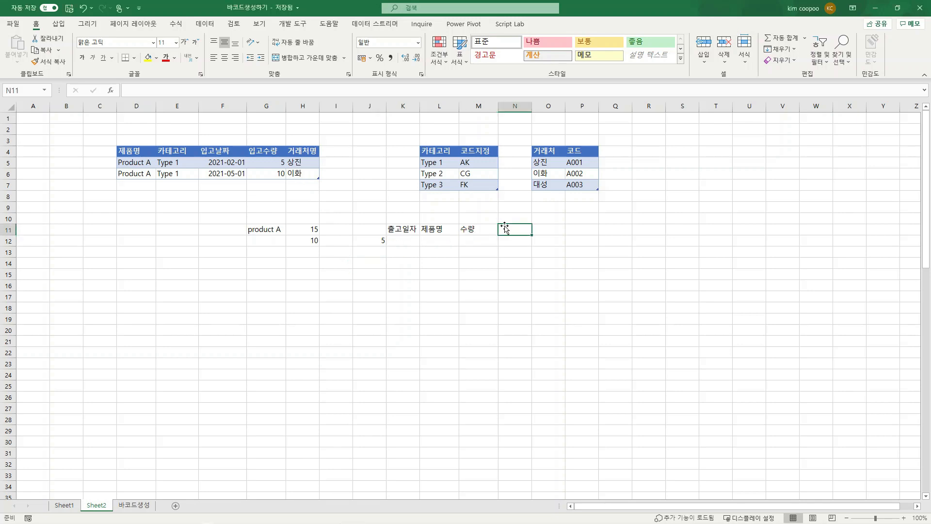
text(제)
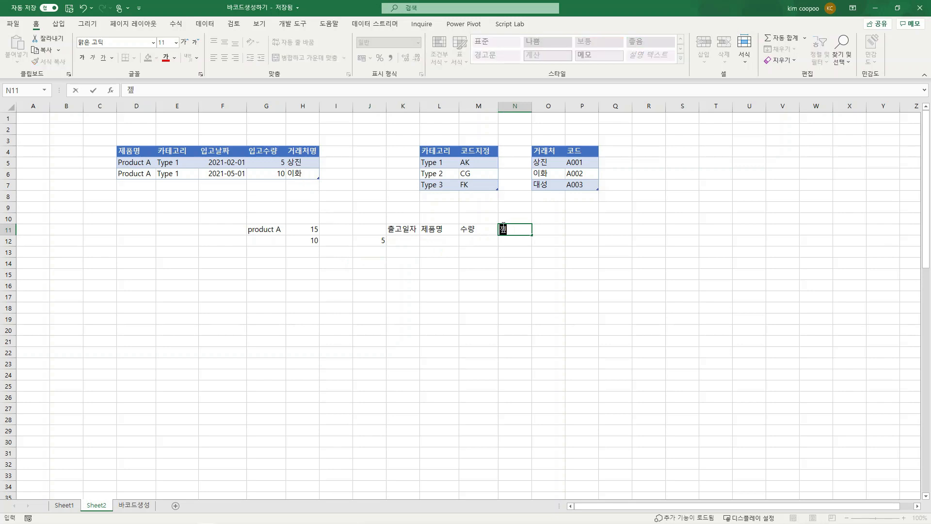
text(품코드)
key(Return)
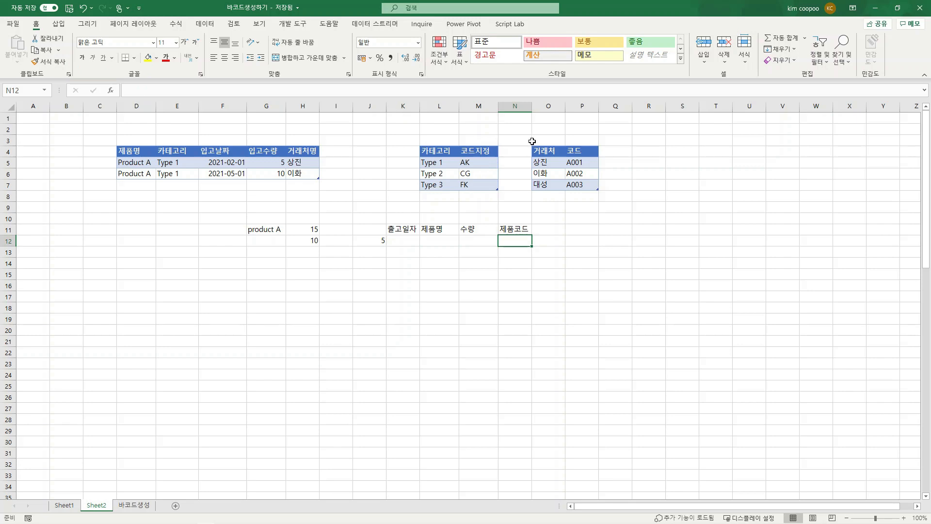
Step: Clear the example entries from the range G11:N16
click(277, 230)
drag(277, 231, 524, 279)
key(Delete)
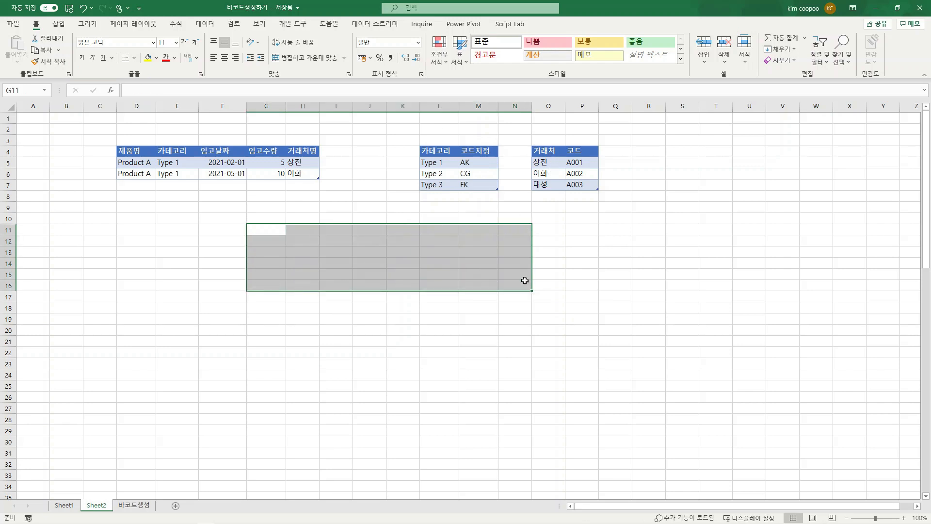
click(339, 253)
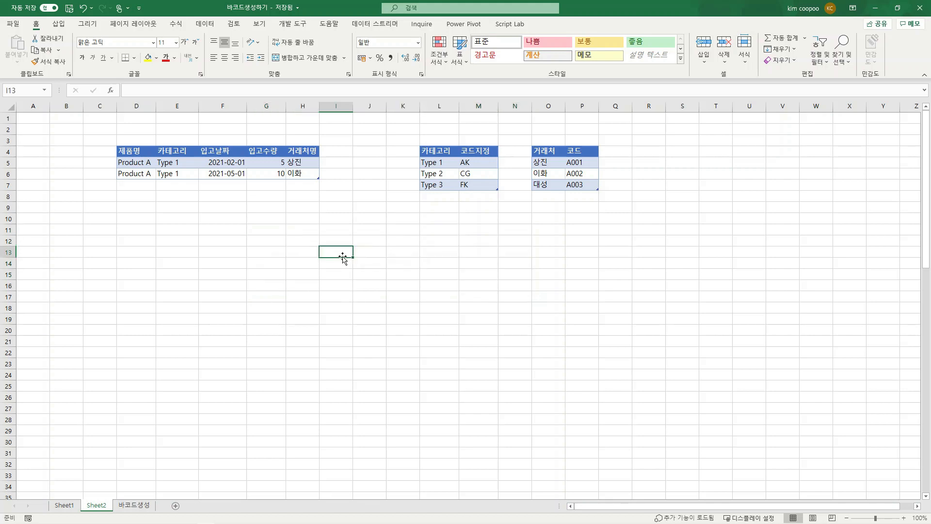
Step: Enter 코드1 in J12 and fill the series across to 코드4 in M12 as headers
click(376, 240)
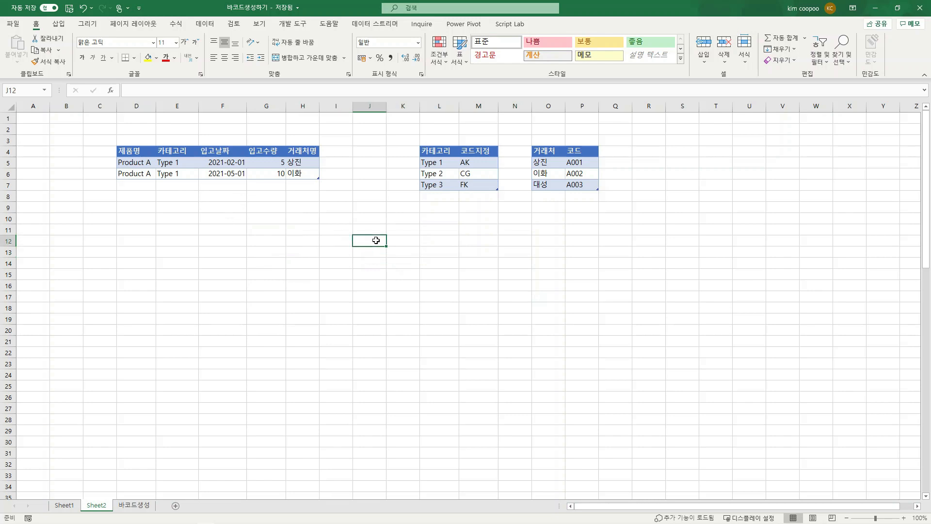
text(ㅁ)
key(BackSpace)
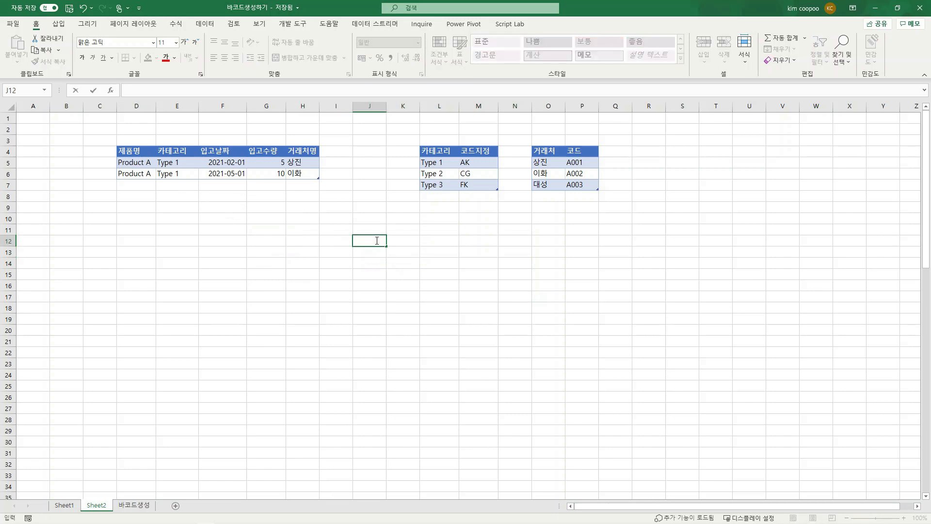
text(코드1)
key(Return)
click(363, 241)
drag(386, 245, 495, 245)
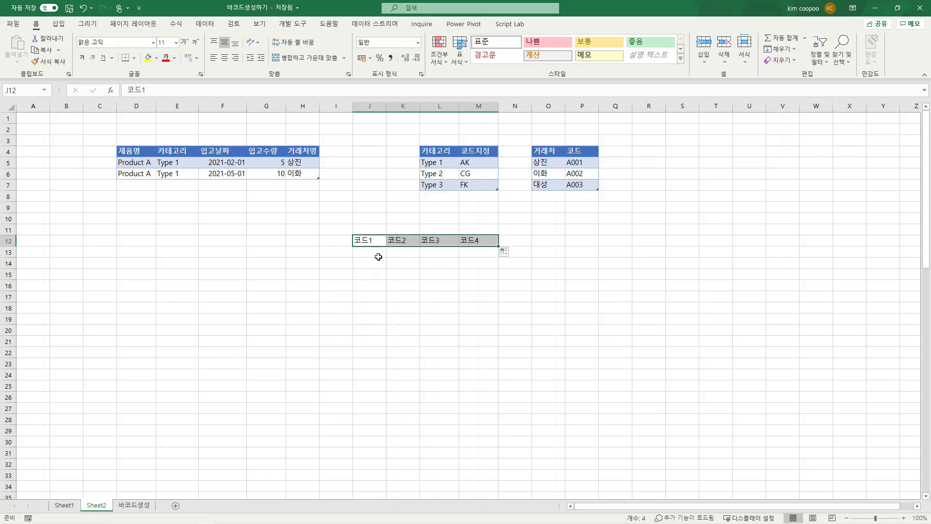
click(378, 257)
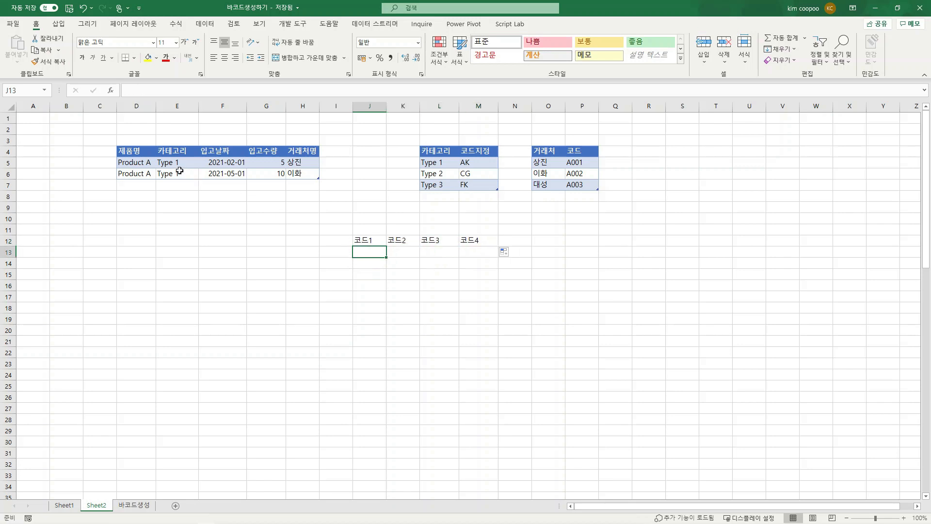
text(마)
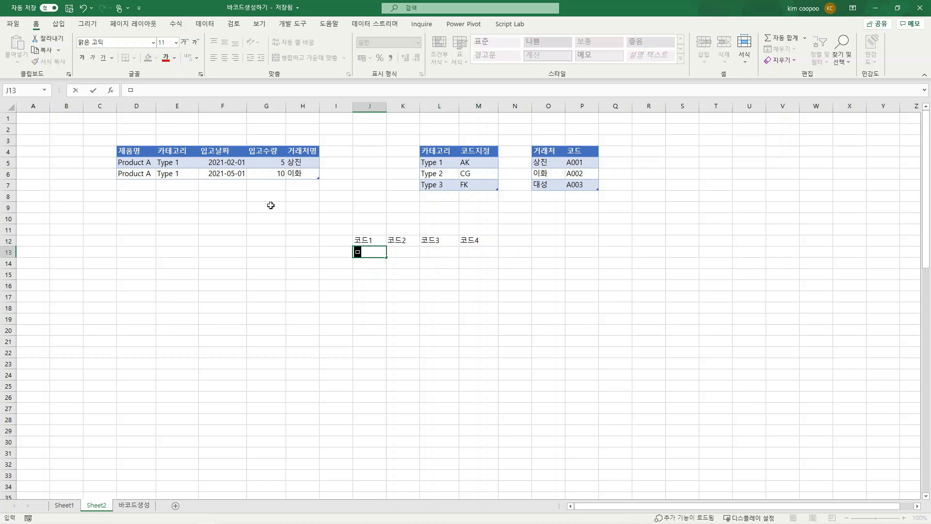
key(BackSpace)
key(BackSpace)
text(ak)
click(437, 275)
Step: Replace the entry under 코드1 in J13 with CG
click(375, 250)
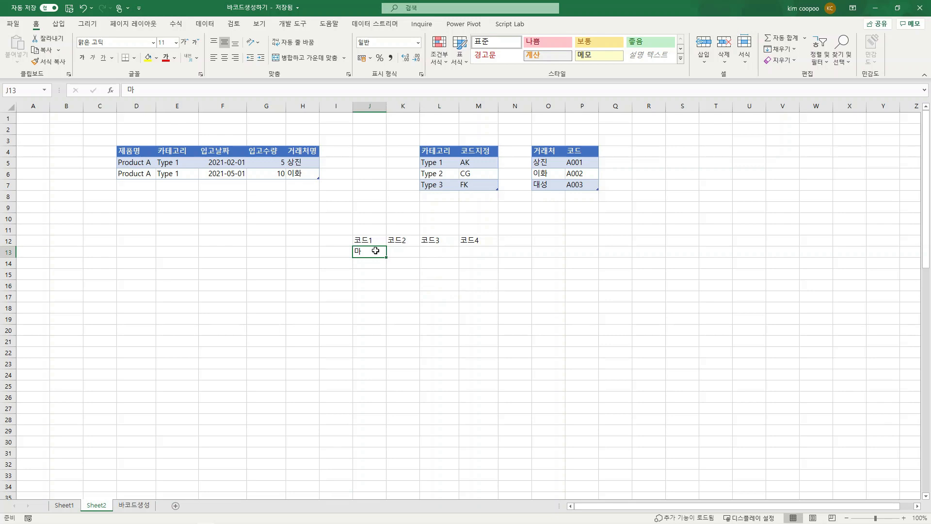
key(BackSpace)
text(CG)
key(Return)
click(375, 250)
Step: Enter 212 under 코드2 in K13 and a001 under 코드3 in L13
click(400, 252)
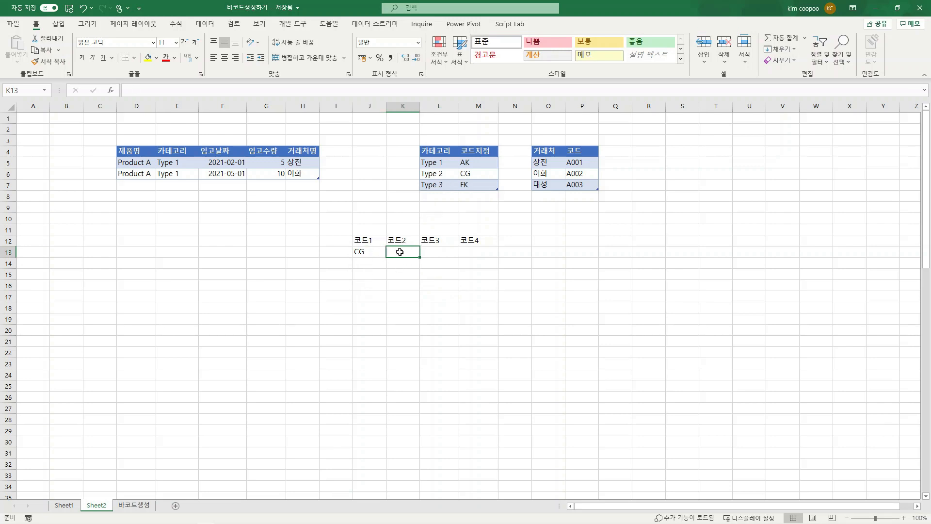
text(212)
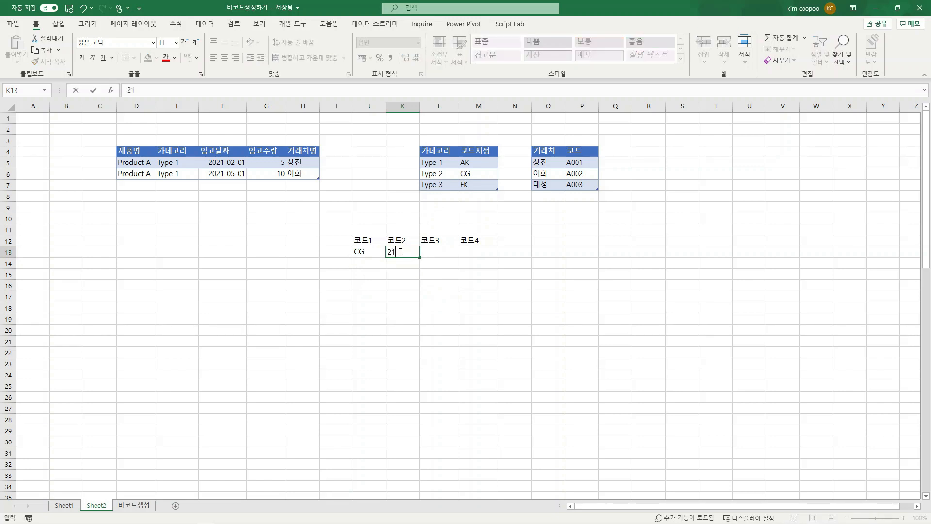
click(396, 284)
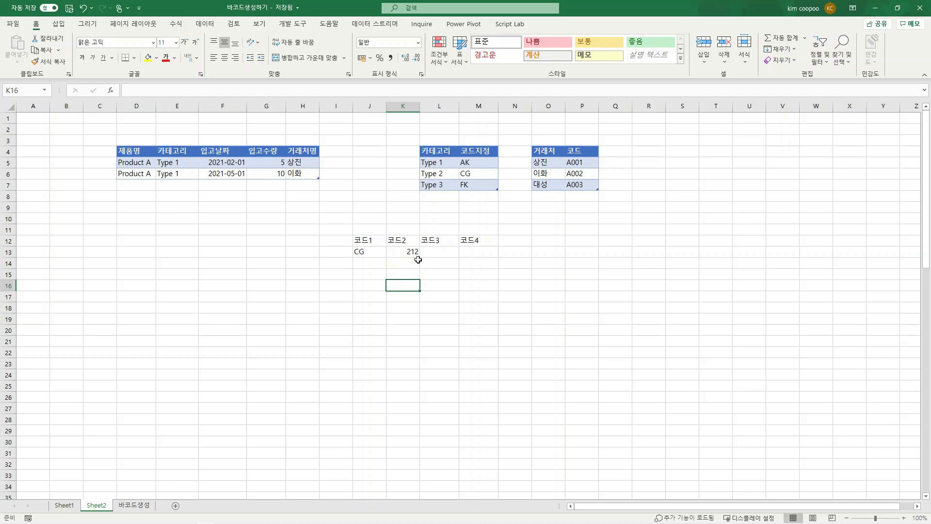
click(436, 253)
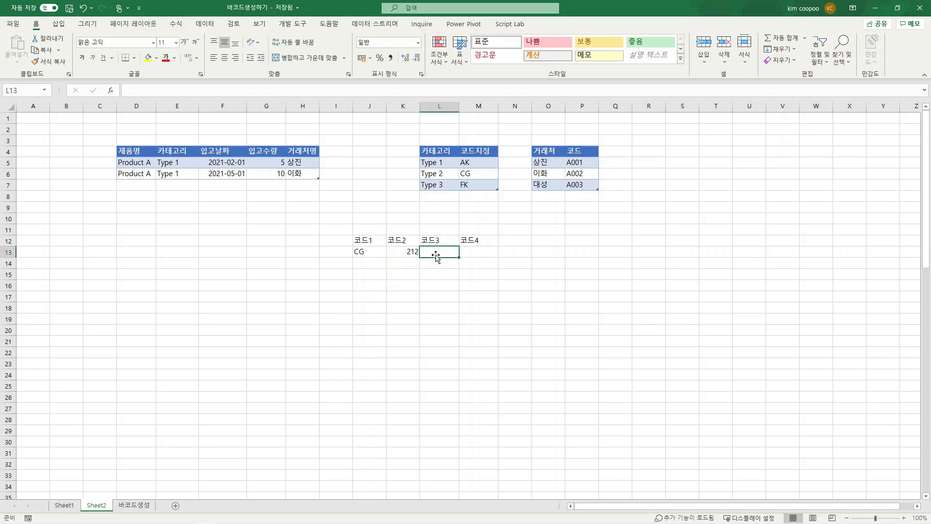
text(a001)
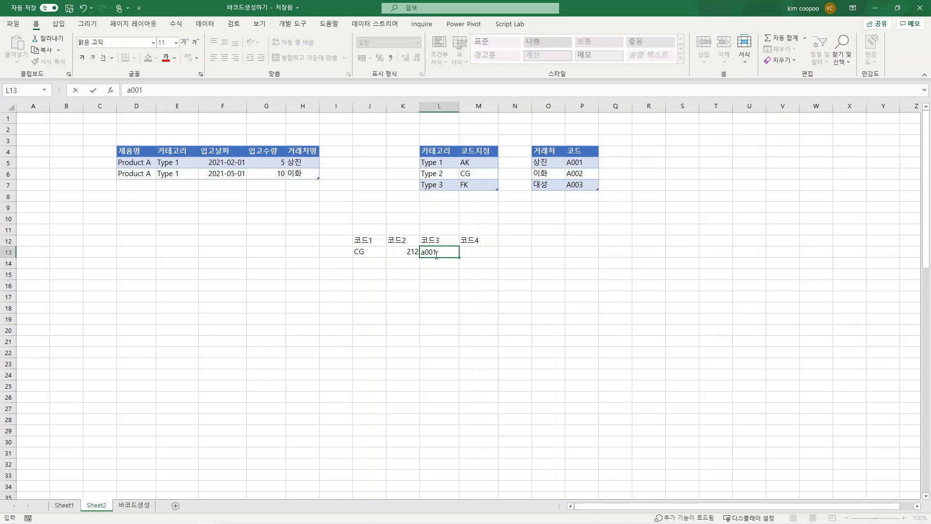
click(438, 319)
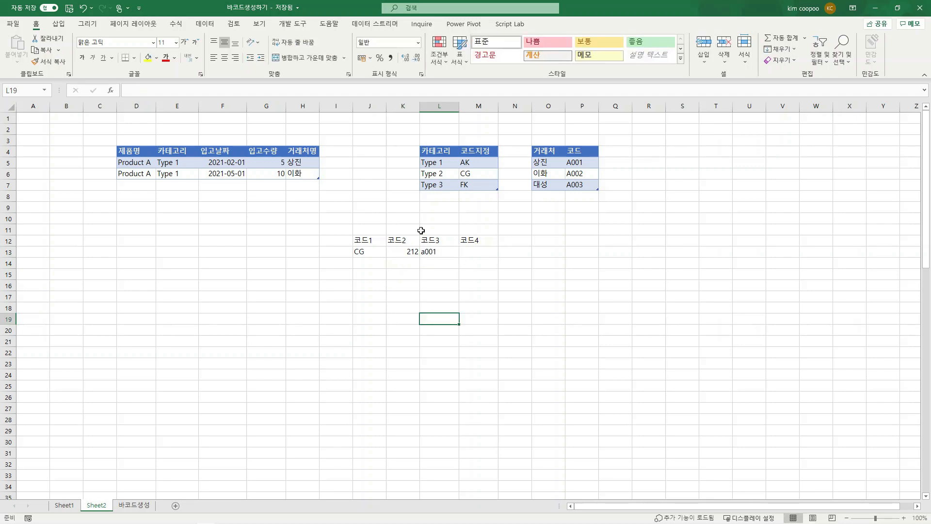
Step: Enter the serial numbers 1 through 5 under 코드4 in M13 to M17
click(478, 254)
text(1 2 3 4 5)
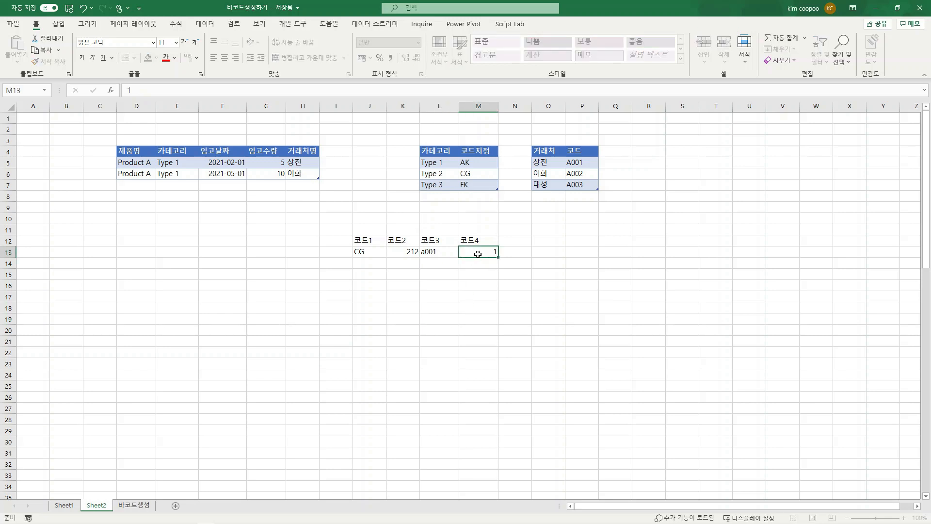
click(478, 255)
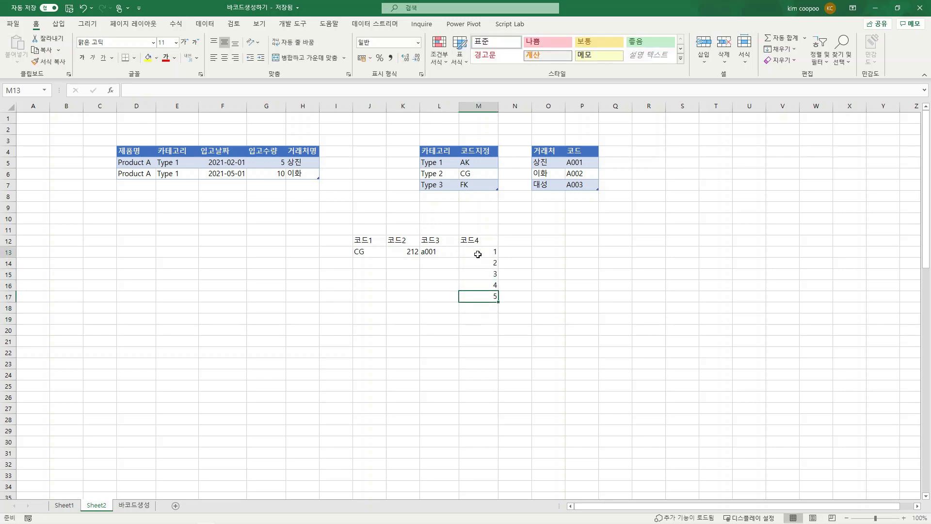
Step: Copy the codes in J13:L13 into rows 14 to 17 beside the serial numbers
drag(367, 252, 435, 252)
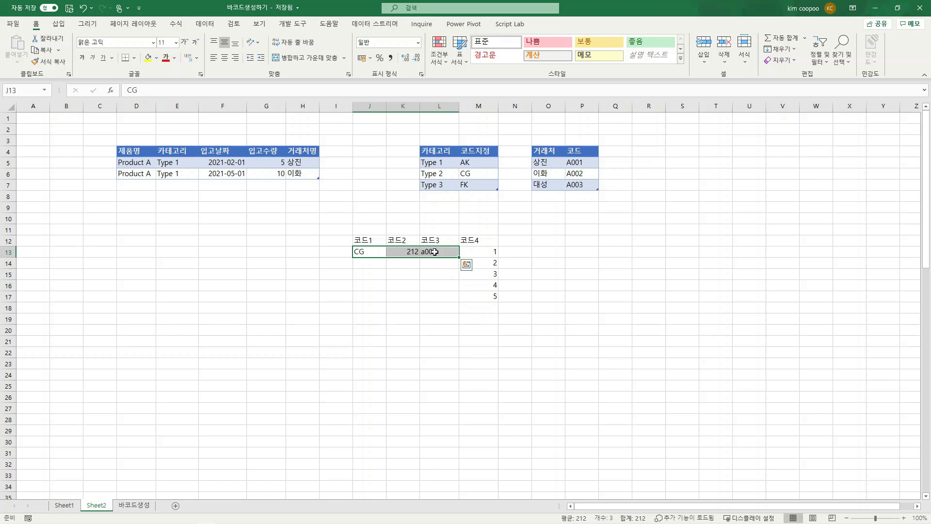
key(ctrl+c)
drag(375, 264, 444, 297)
key(ctrl+v)
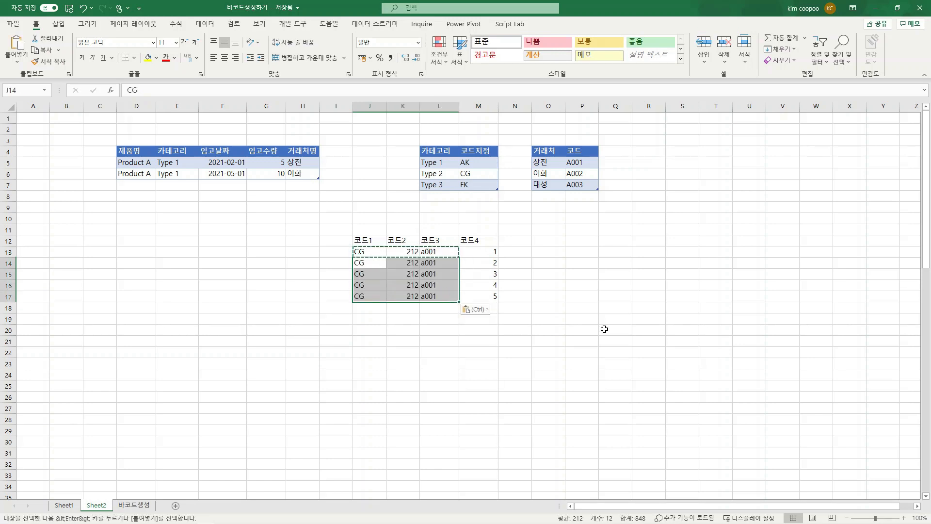
click(605, 329)
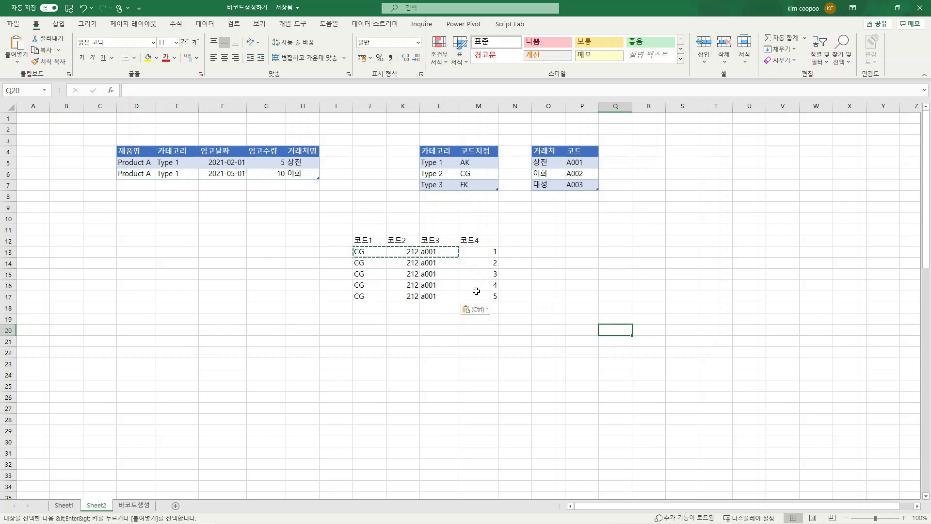
drag(363, 296, 482, 297)
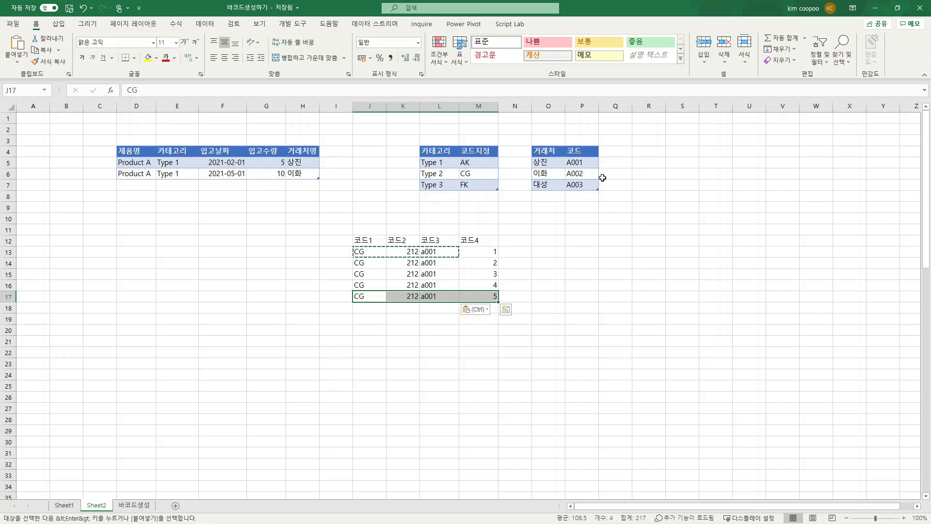
click(426, 306)
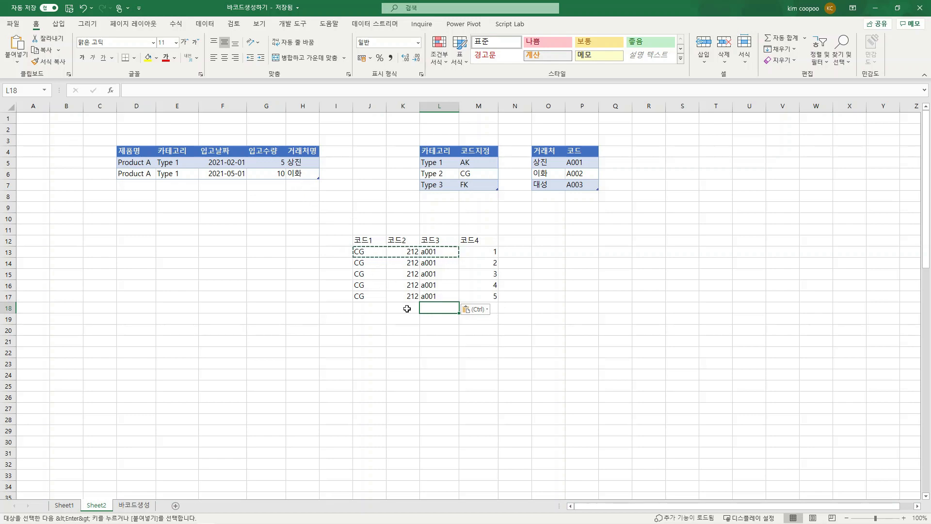
click(281, 164)
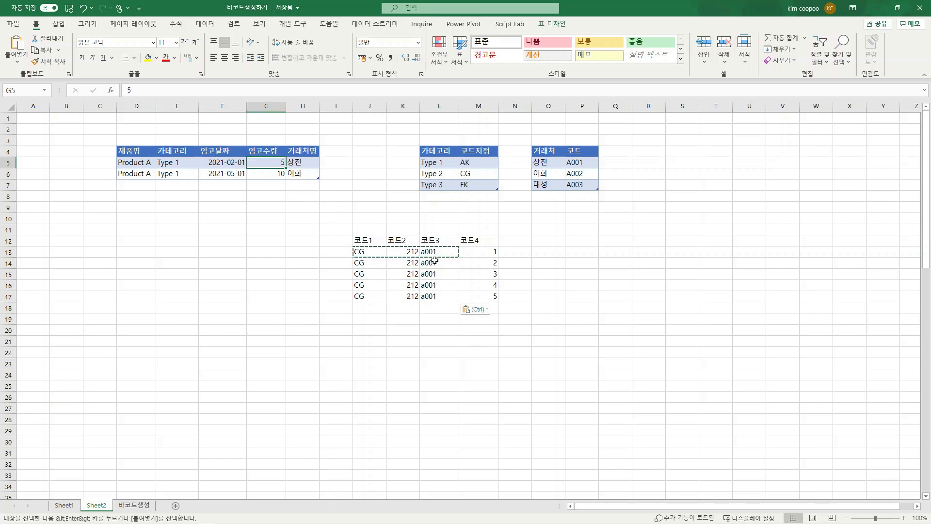
click(283, 177)
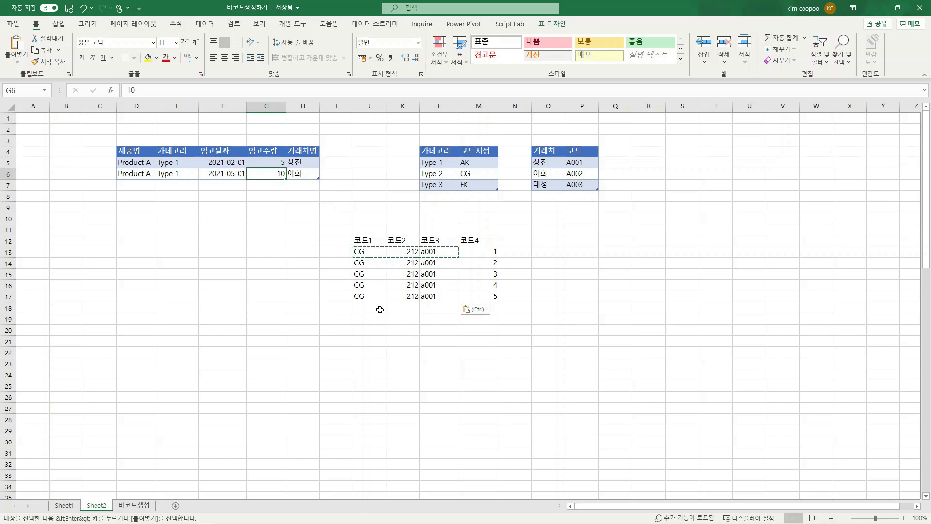
drag(377, 309, 449, 418)
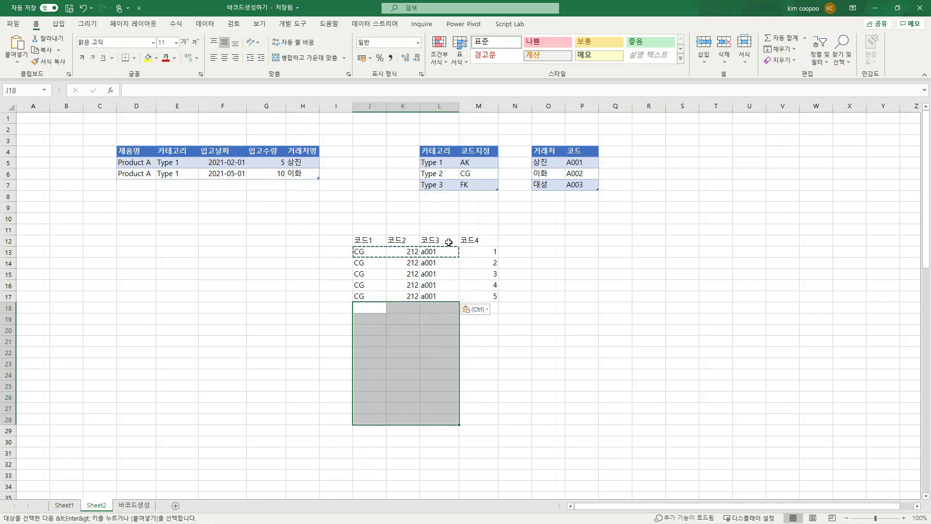
Step: Clear the sample code table in J12:M18, including its headers
drag(359, 240, 485, 311)
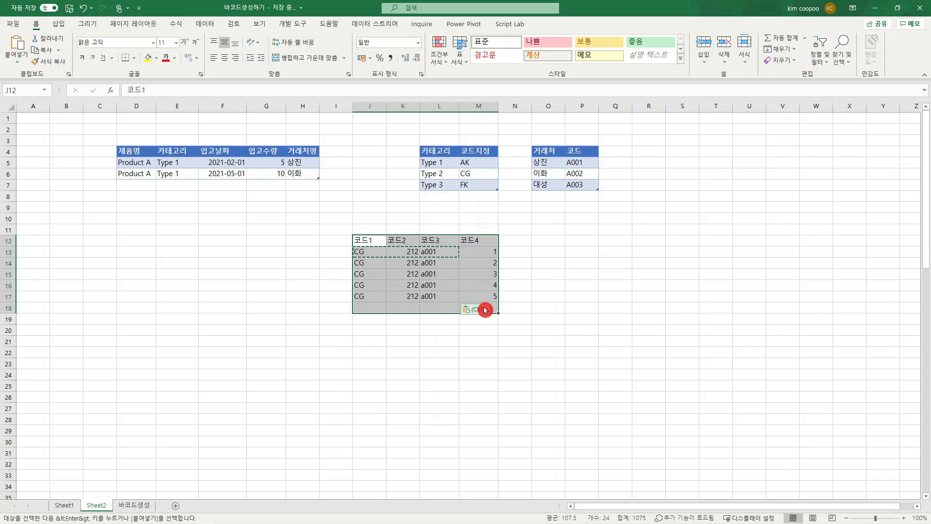
key(Delete)
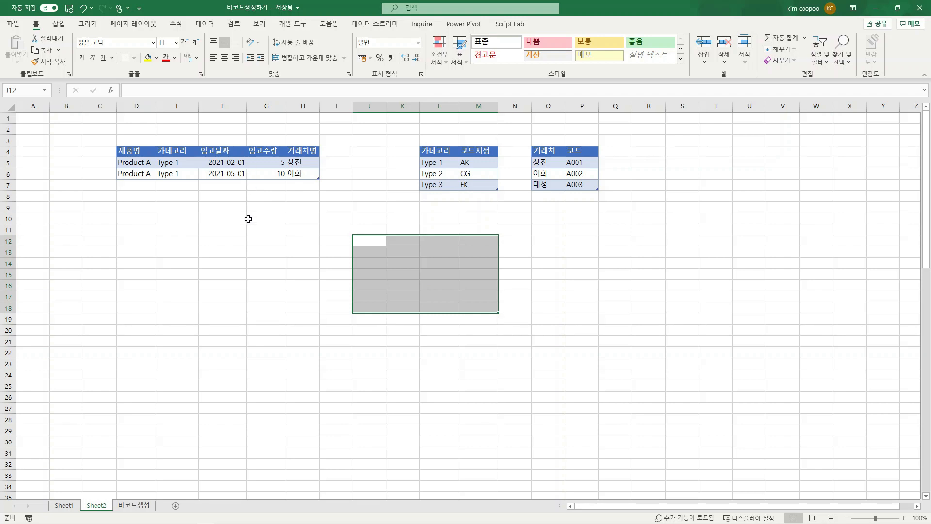
click(316, 292)
click(405, 293)
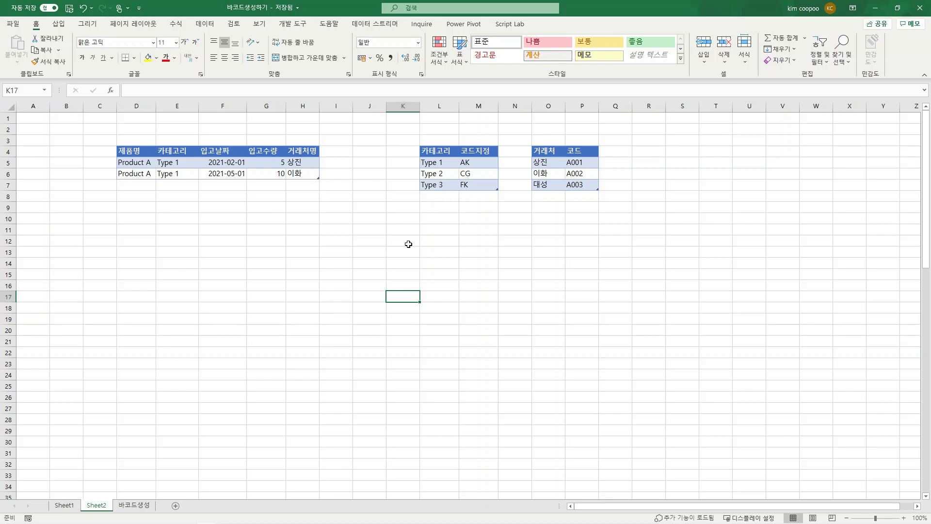
Step: Refresh all queries to update the barcode table on the 바코드생성 sheet
click(132, 508)
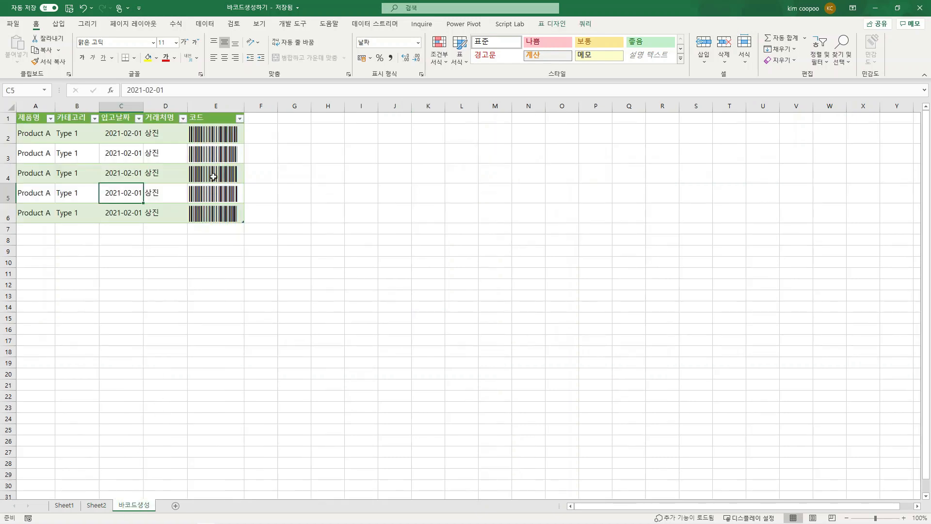
click(154, 168)
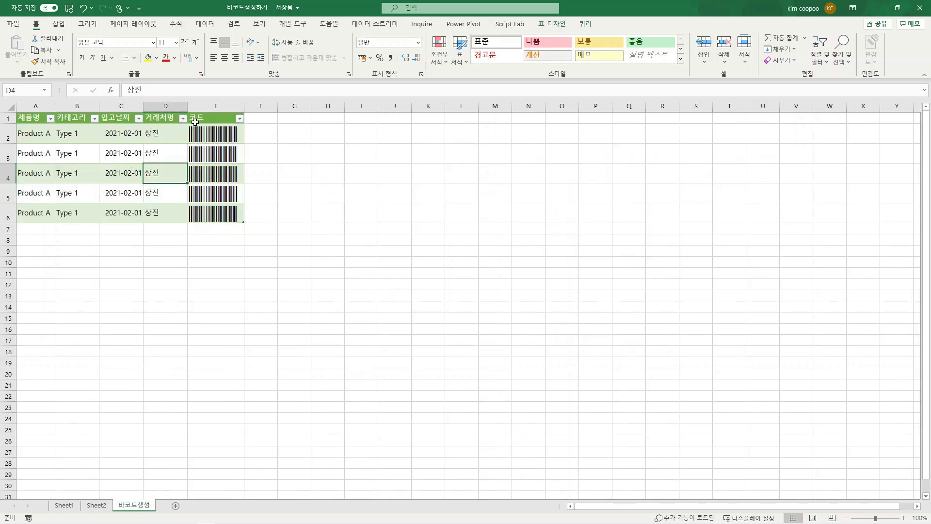
click(206, 24)
click(175, 41)
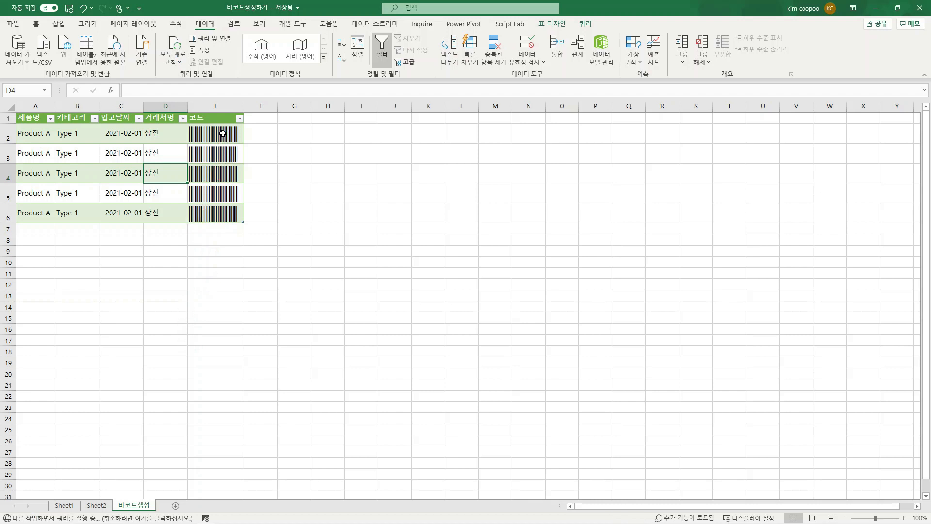
Step: Examine the code text behind the first barcode in E2
click(223, 133)
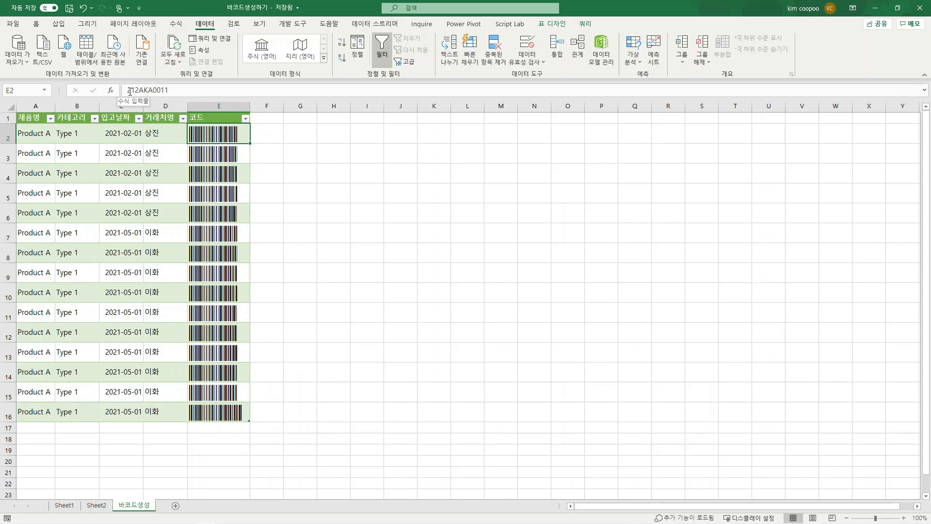
drag(127, 91, 182, 90)
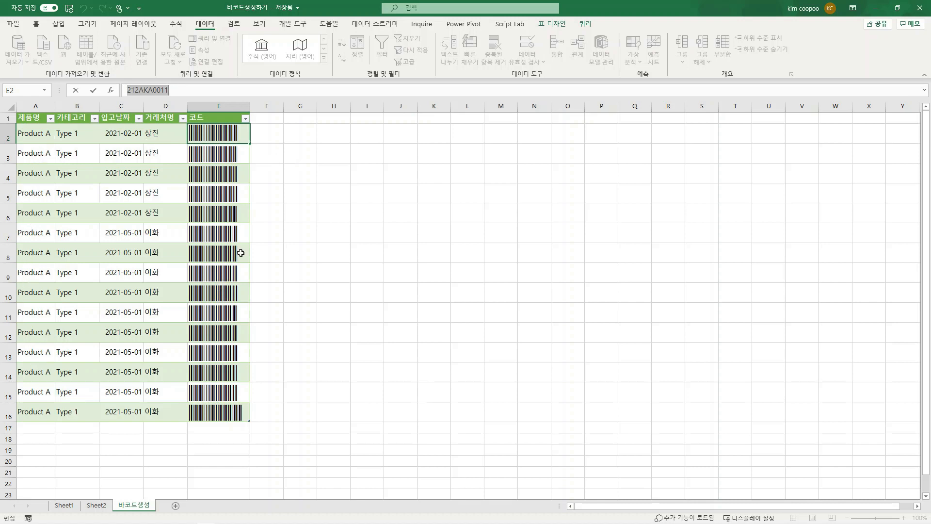
click(354, 211)
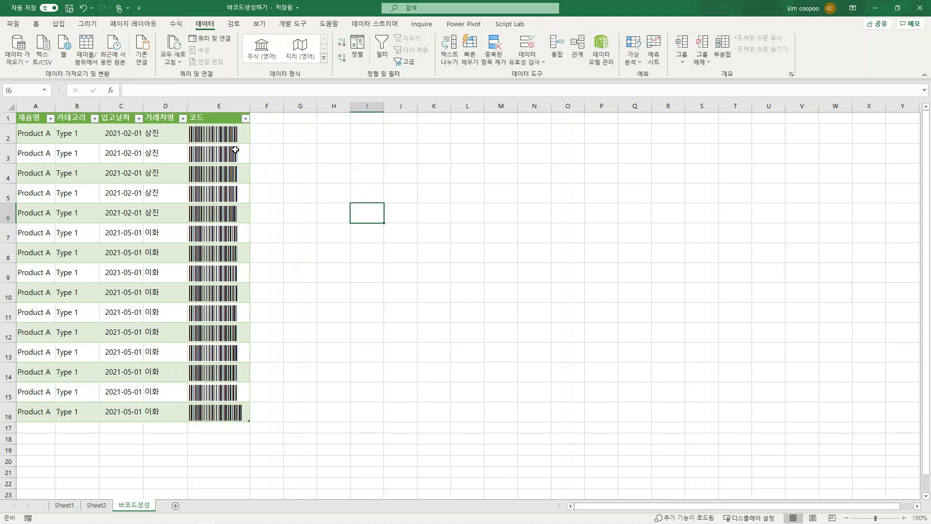
Step: Return to Sheet2 and examine the 입고수량 quantities for the two Product A rows
click(103, 505)
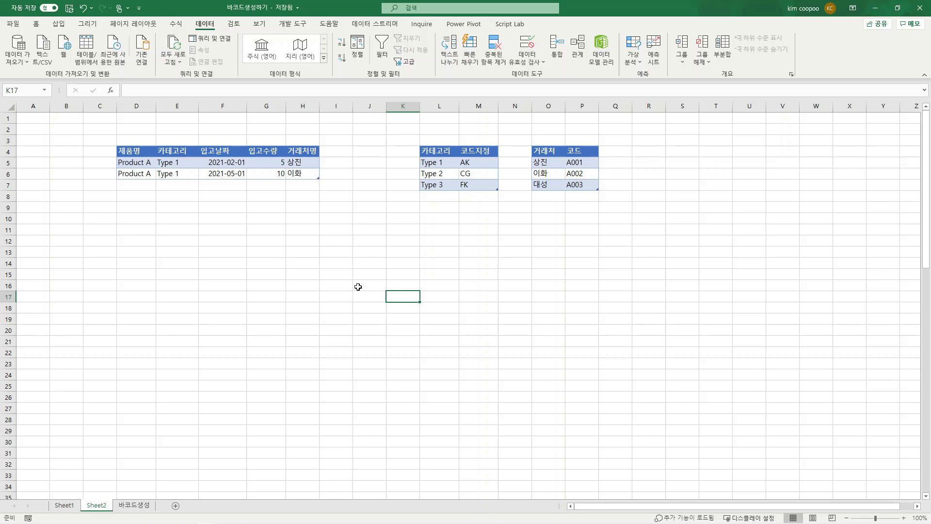
drag(282, 161, 280, 172)
click(289, 239)
click(366, 250)
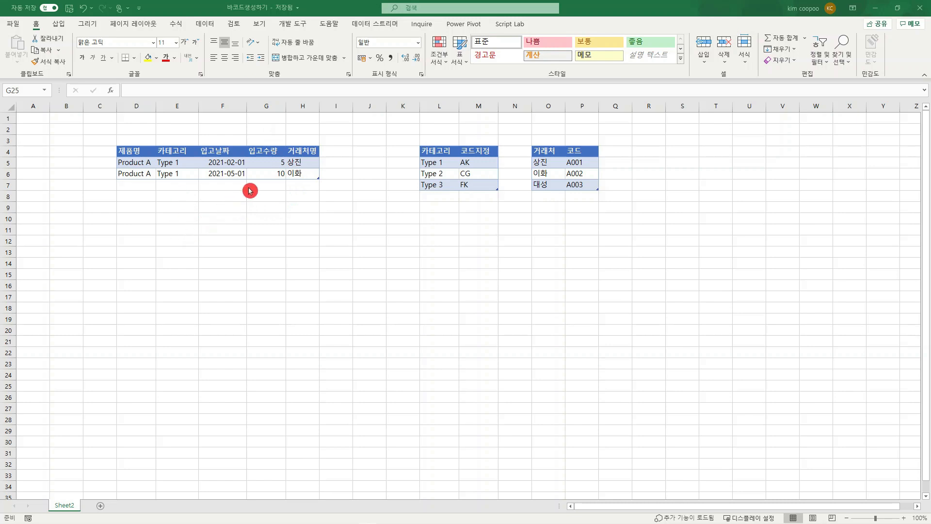
click(263, 161)
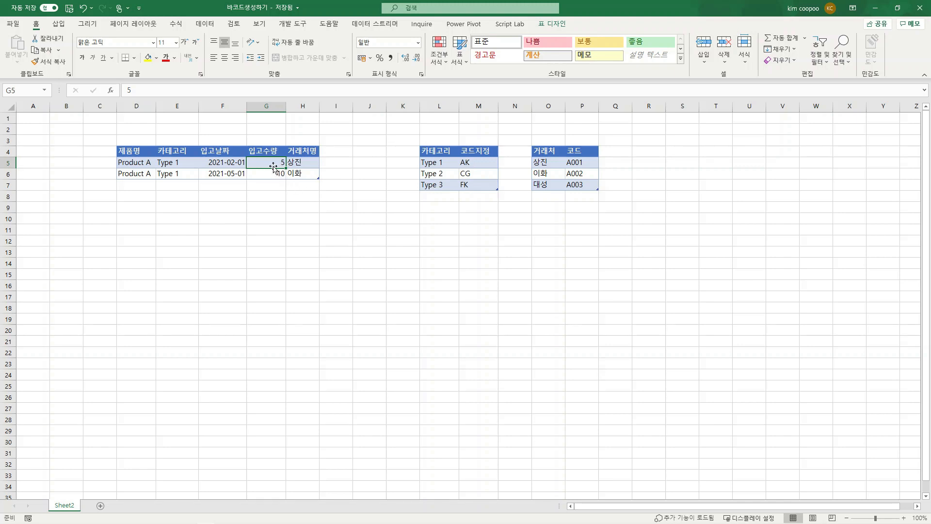
drag(129, 162, 300, 165)
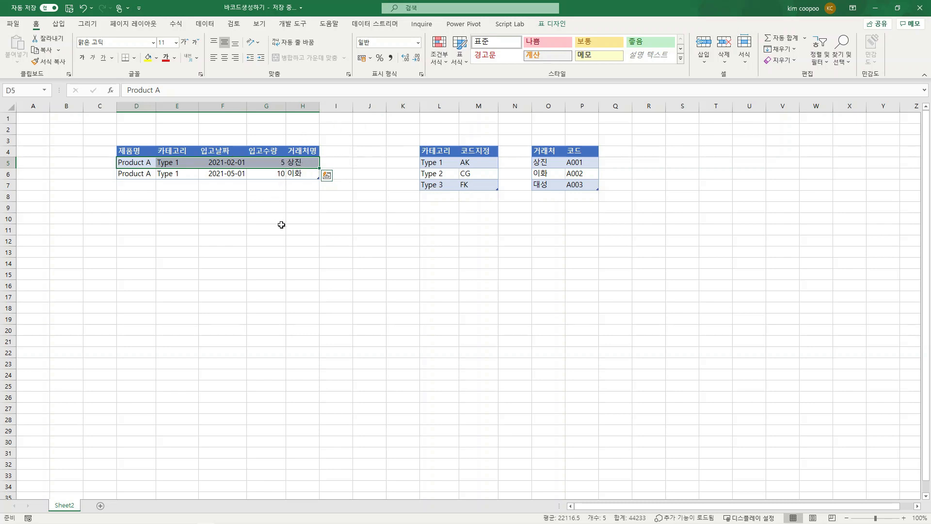
click(277, 163)
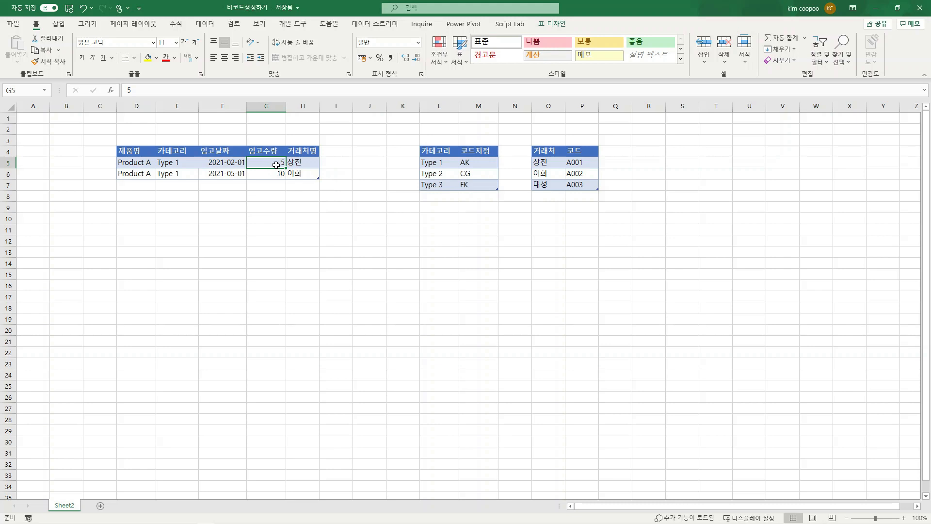
click(277, 176)
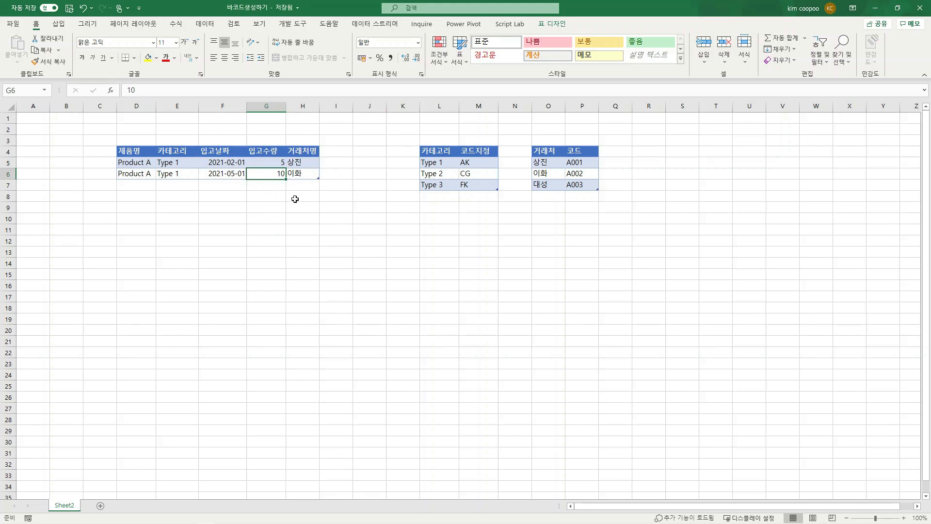
click(266, 197)
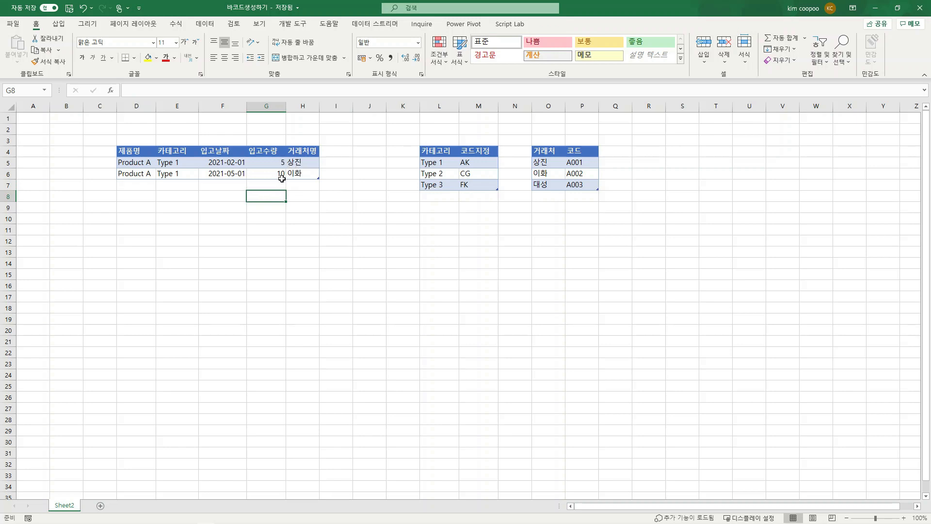
click(282, 178)
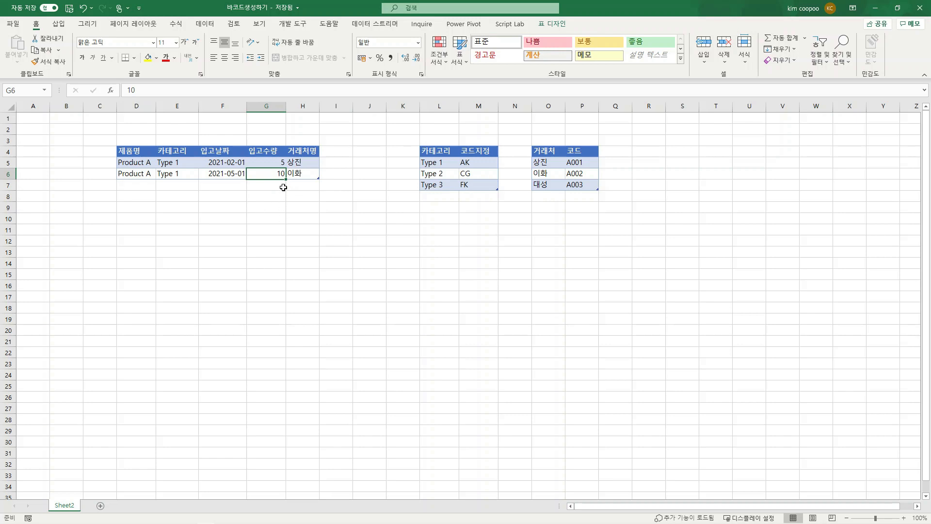
click(279, 162)
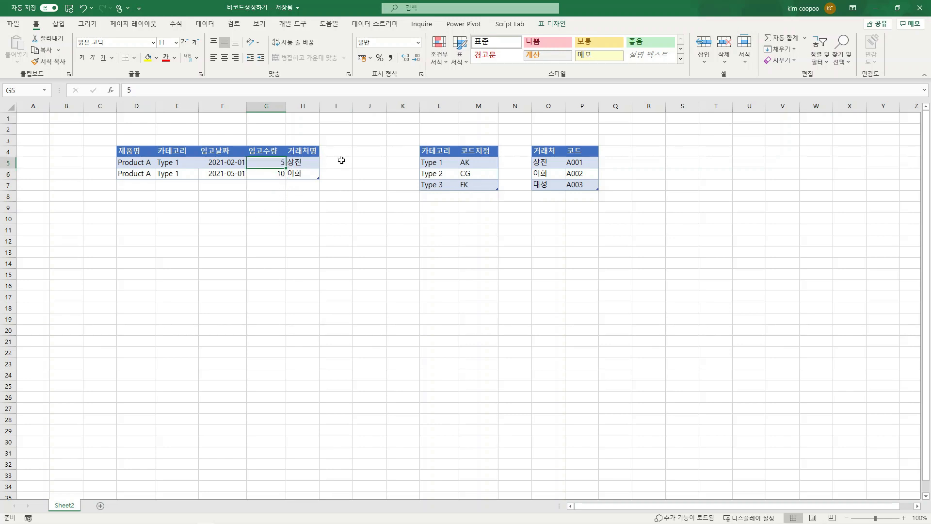
click(272, 172)
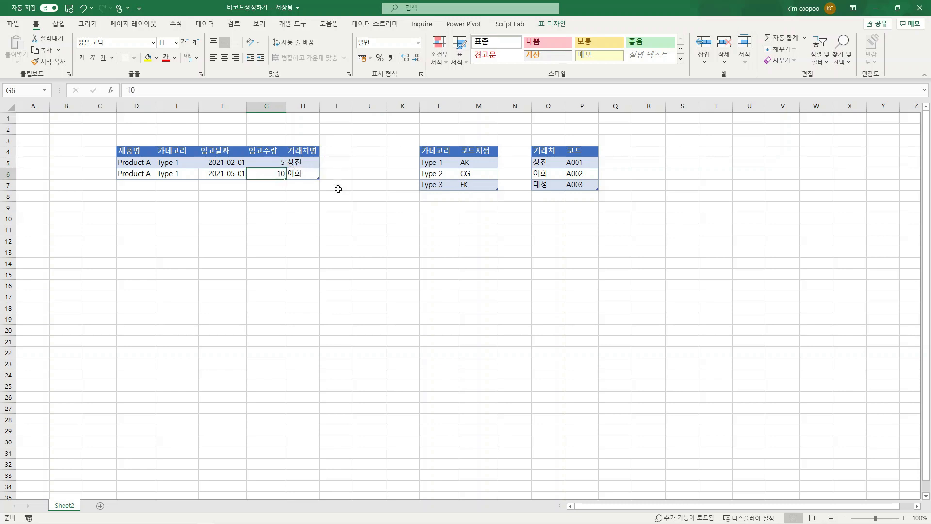
Step: Enter the note [list] in G8 and the example values 1,2,3,4,5 in G9
click(278, 198)
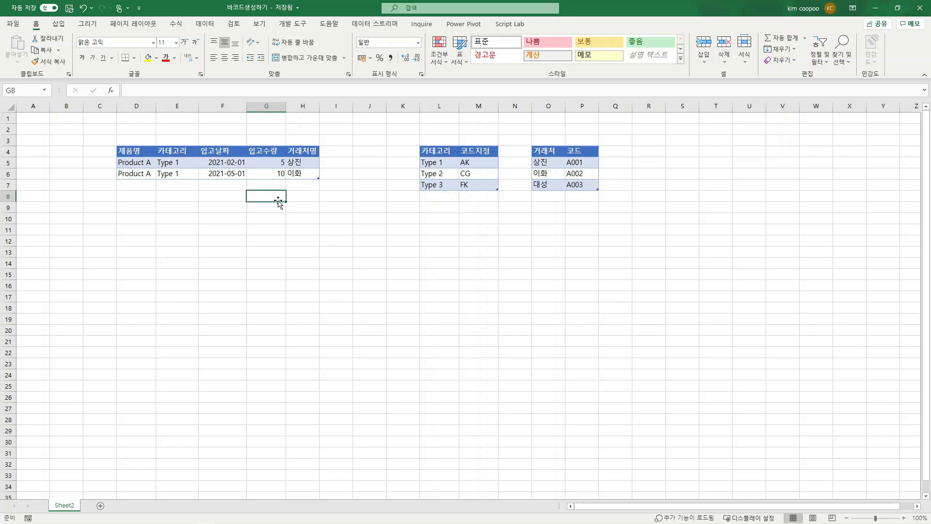
text([)
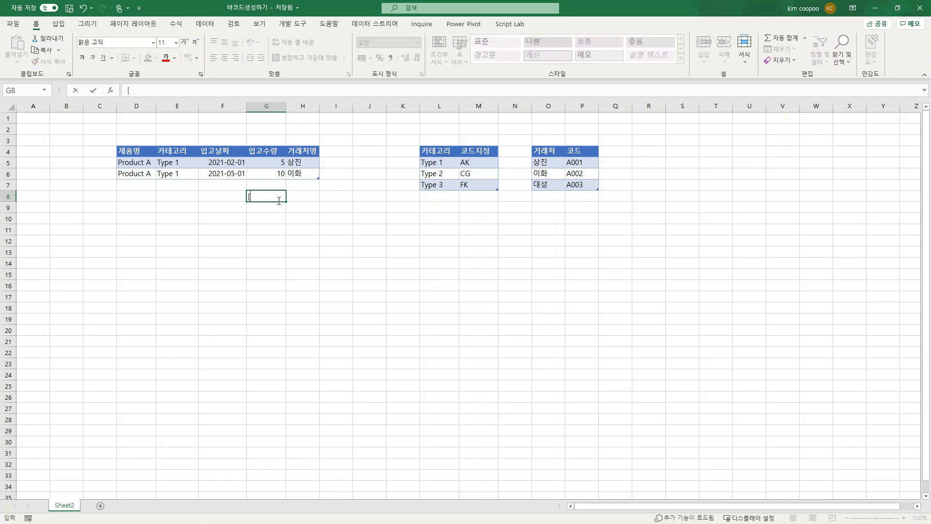
text(list])
click(277, 209)
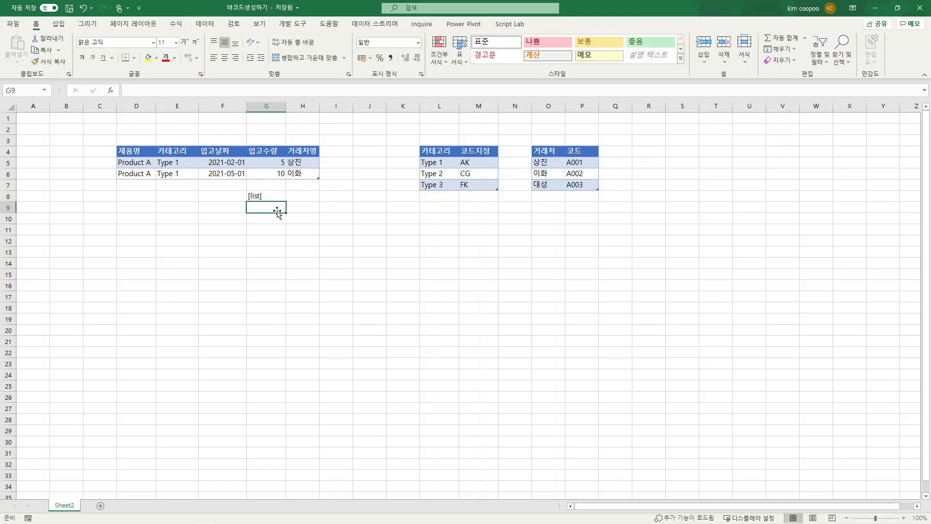
text(1,2,3,4,5)
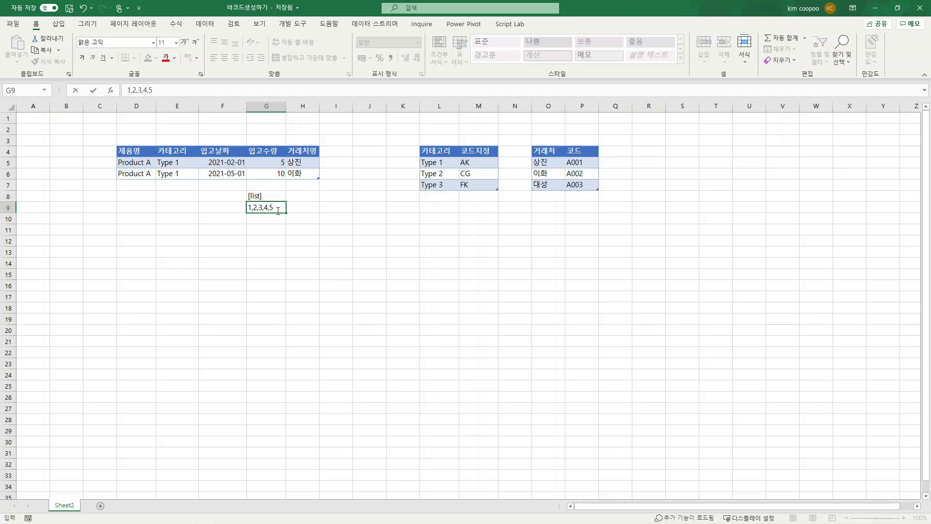
click(283, 241)
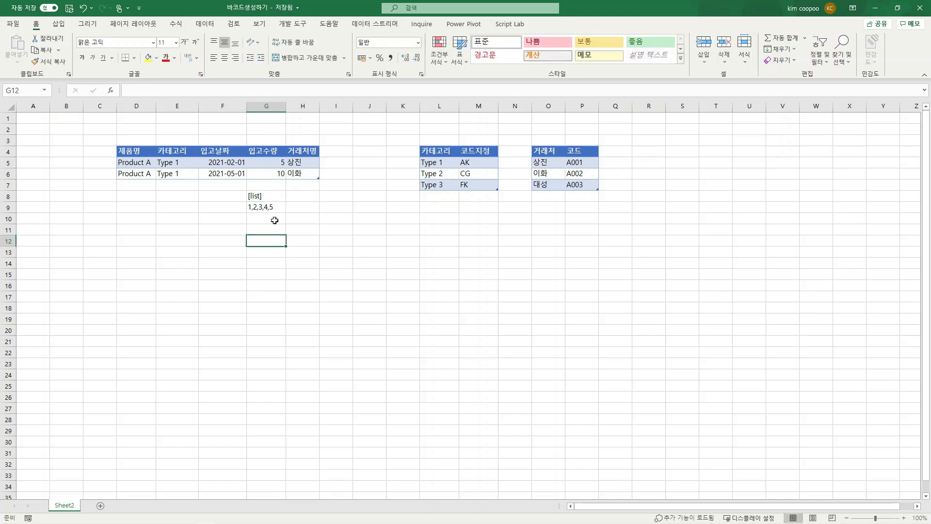
click(278, 205)
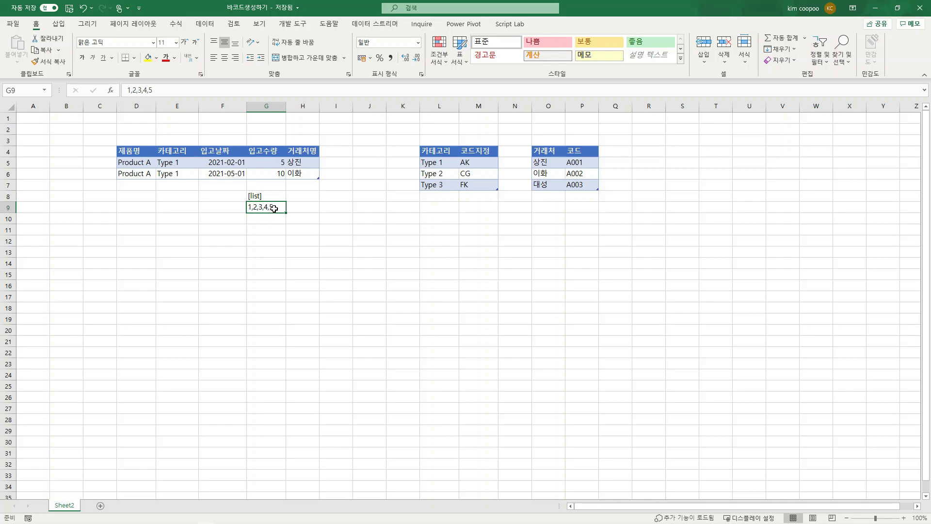
click(267, 196)
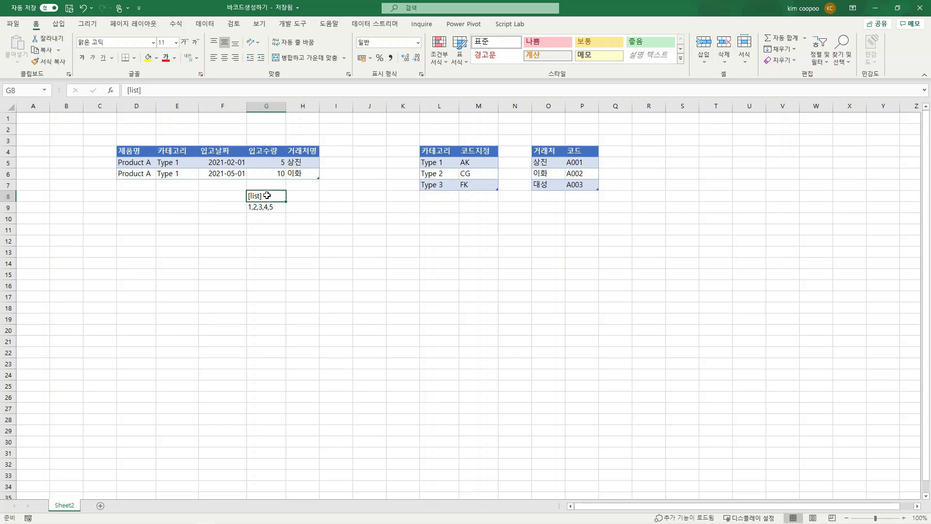
click(269, 208)
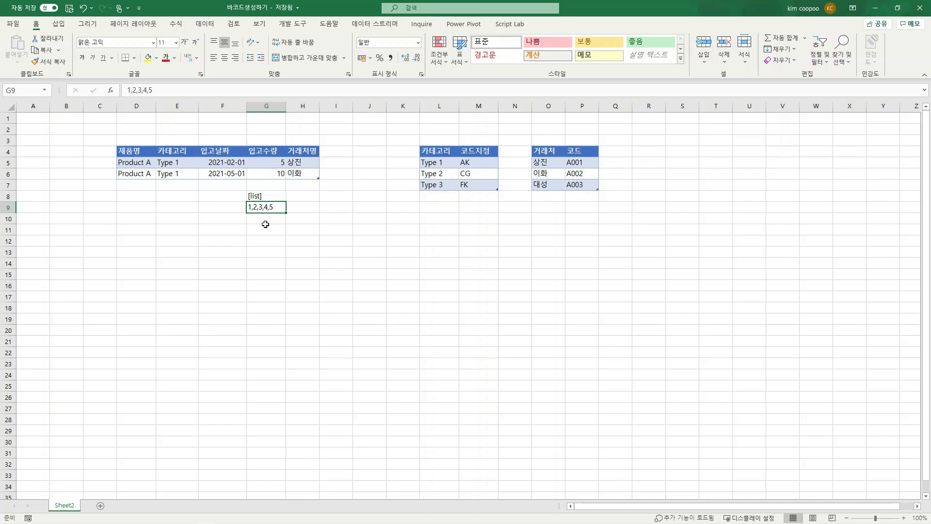
Step: Enter the example values 1 to 5 one per row in cells H9 to H13
click(304, 212)
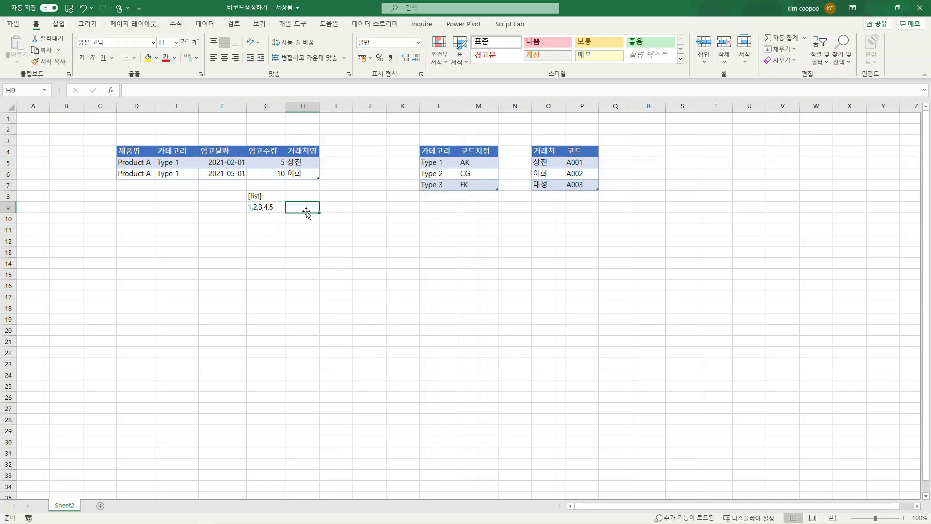
text(1 2 3 4 5)
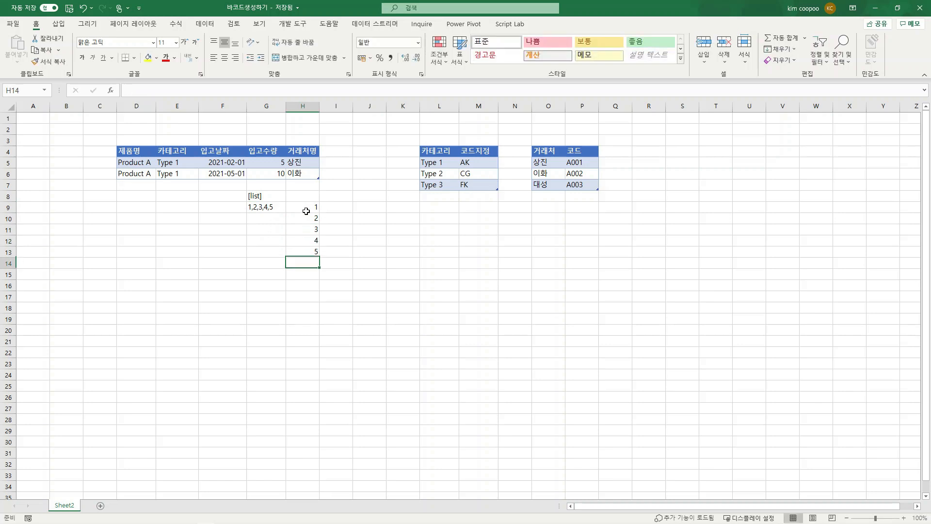
drag(307, 211, 307, 262)
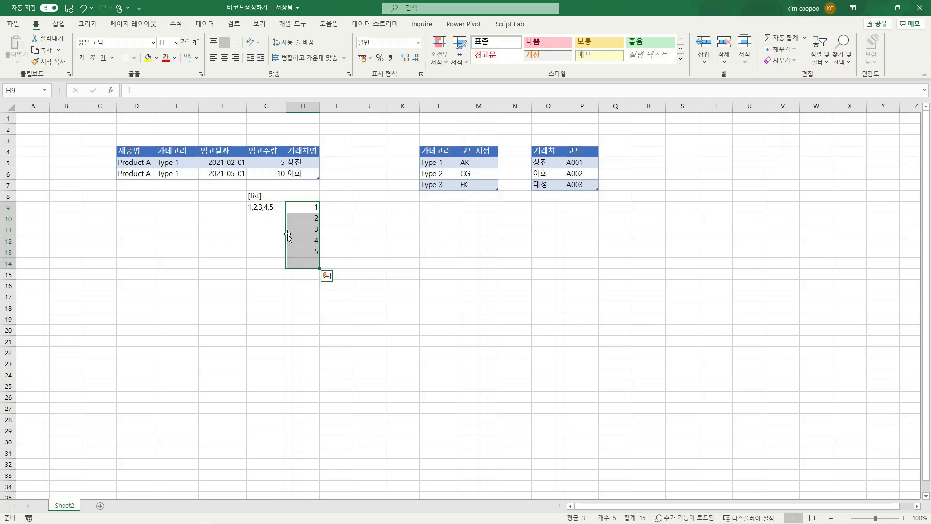
Step: Clear the example list notes and values from G8:H15
drag(264, 197, 317, 274)
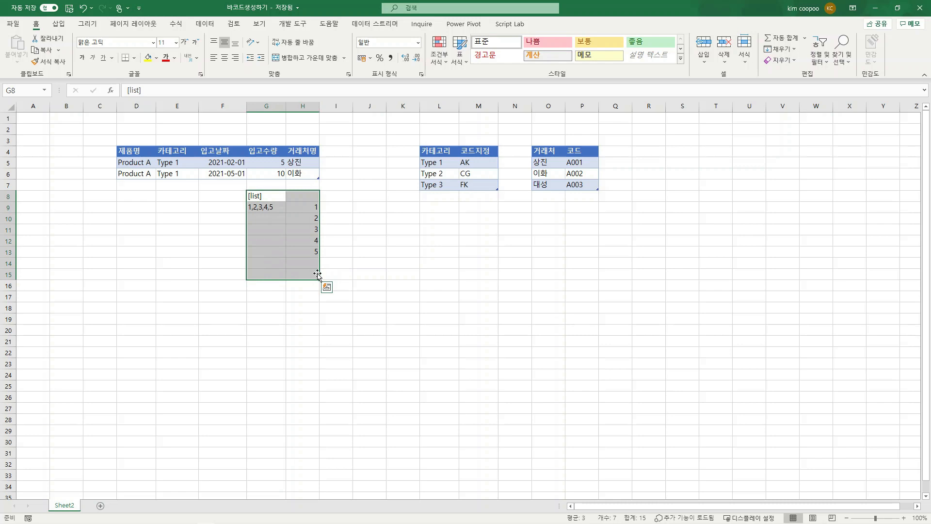
key(Delete)
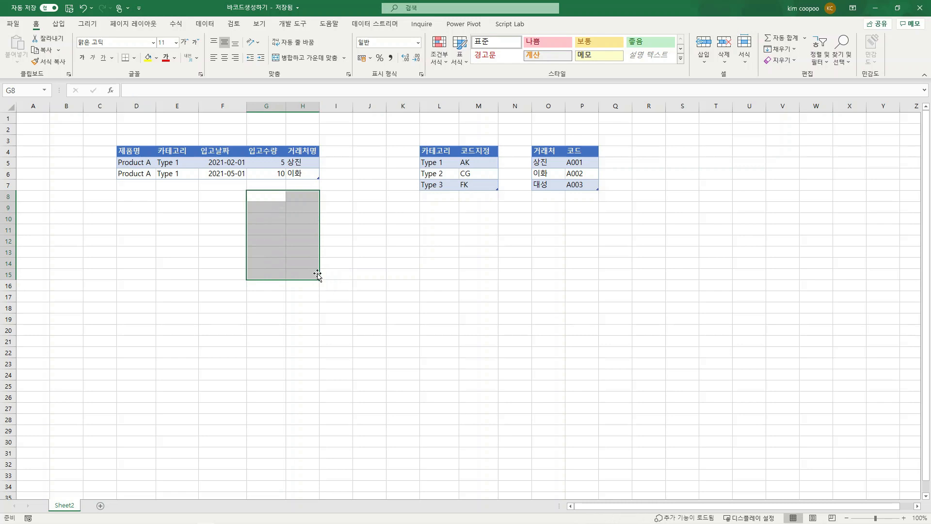
click(280, 293)
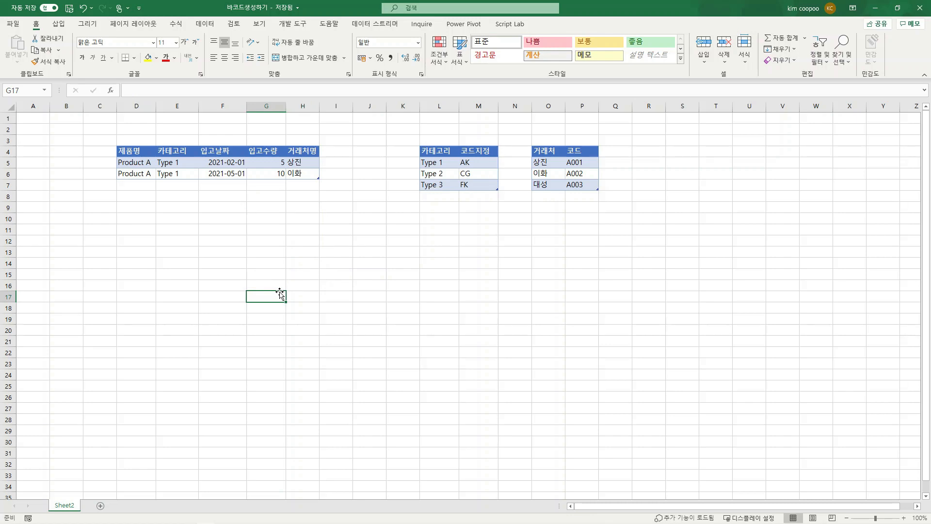
Step: Bring the stock table into Power Query as 입고품목 and load it as a connection only
click(287, 173)
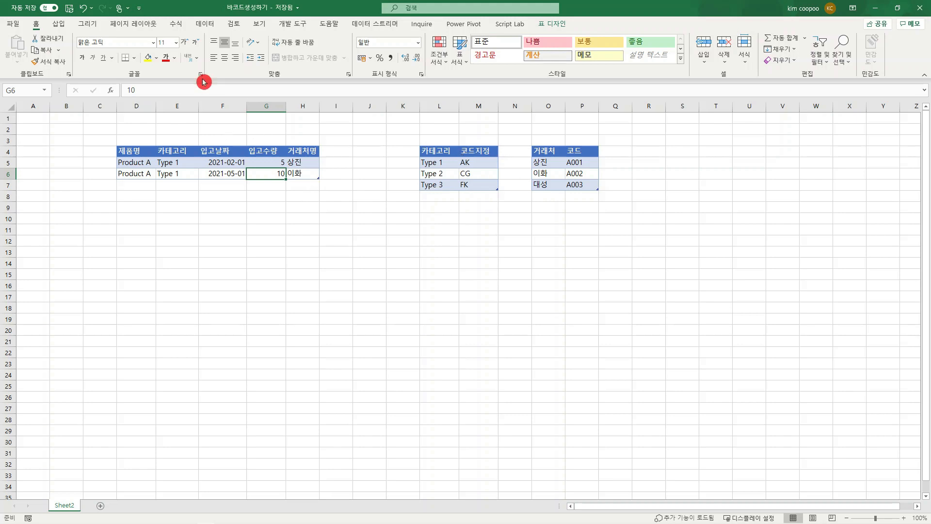
click(201, 26)
click(88, 55)
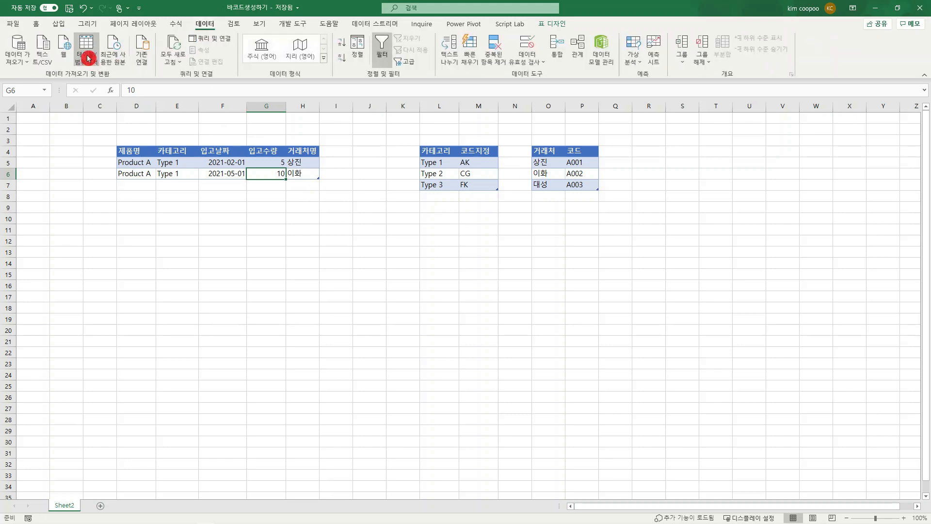
click(89, 54)
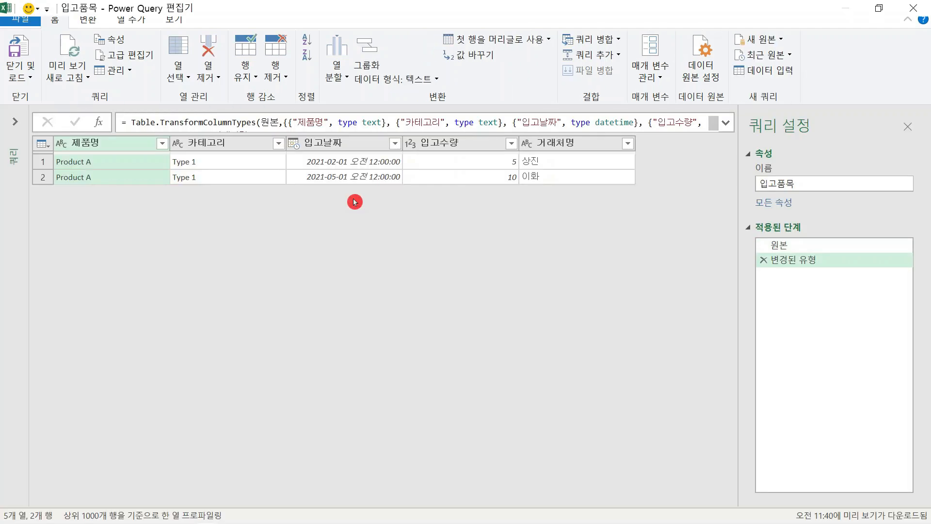
click(30, 79)
click(38, 114)
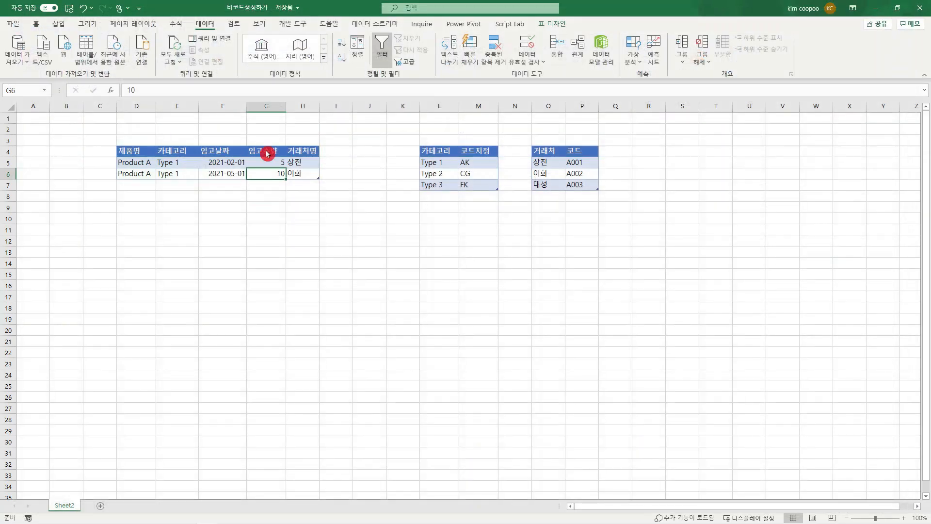
click(376, 348)
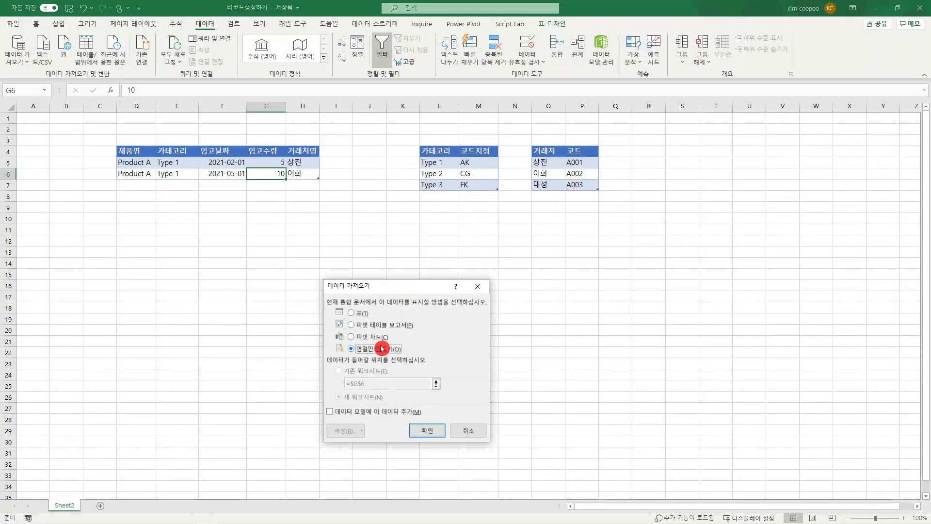
click(431, 427)
Step: Bring the category code table into Power Query as 카테고리코드 and load it as a connection only
click(454, 174)
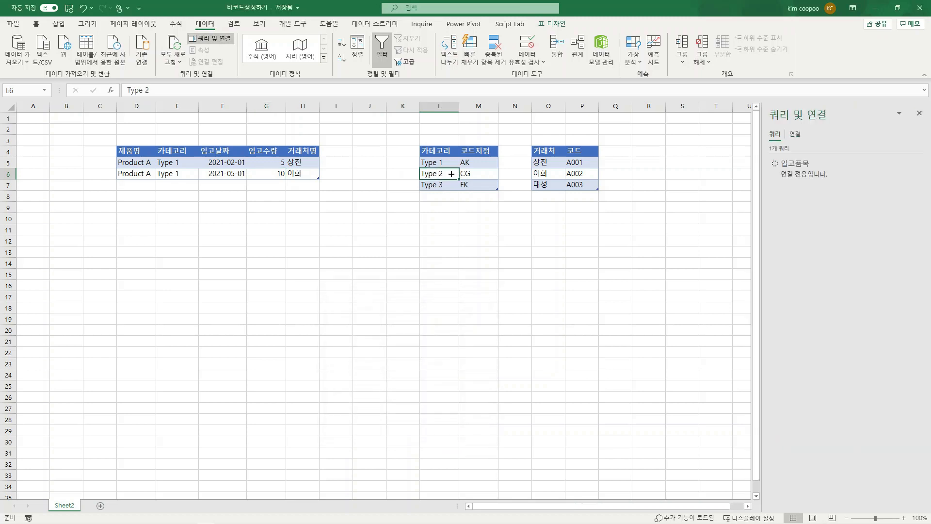
click(77, 47)
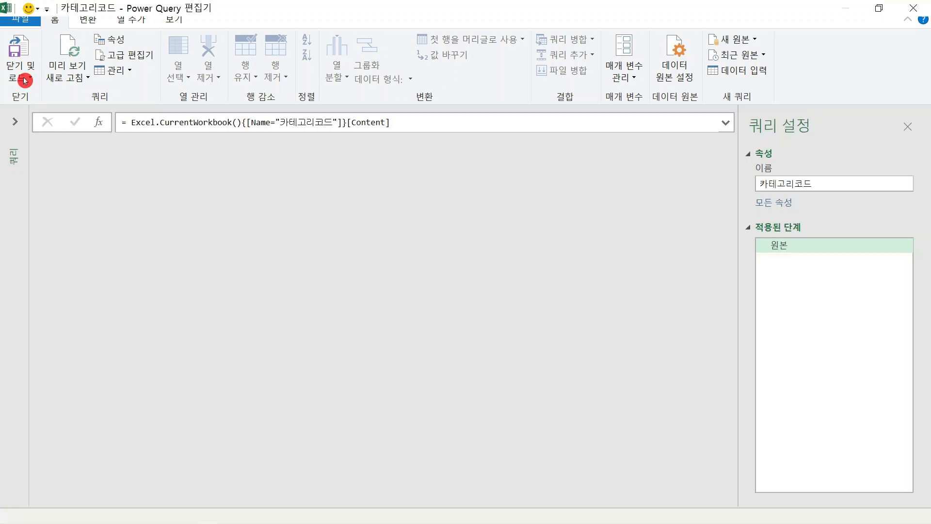
click(25, 83)
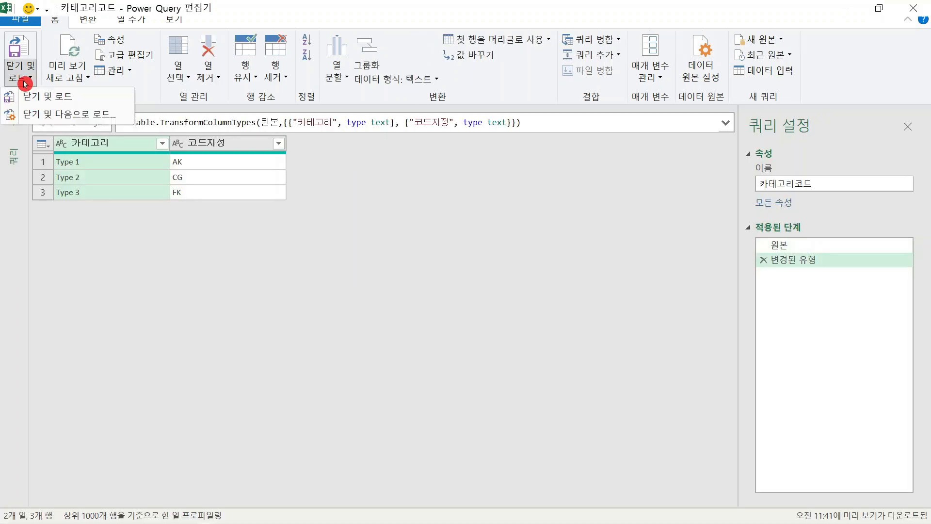
click(33, 115)
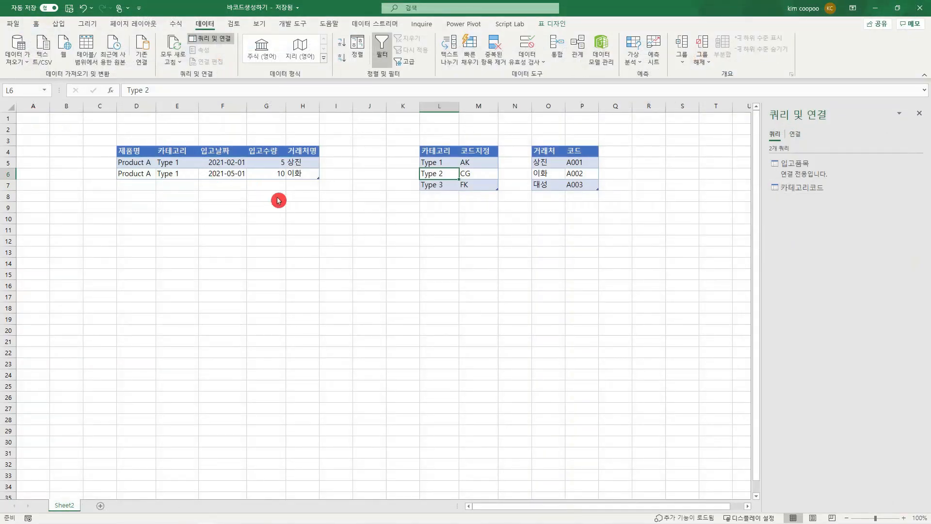
click(374, 351)
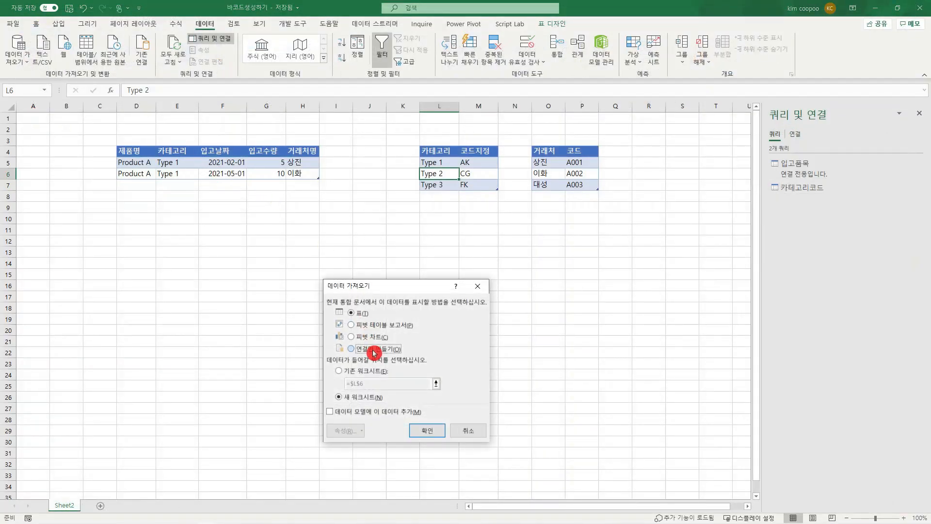
click(427, 430)
Step: Bring the supplier code table into Power Query as 거래처코드 and review it alongside the 카테고리코드 query
click(552, 174)
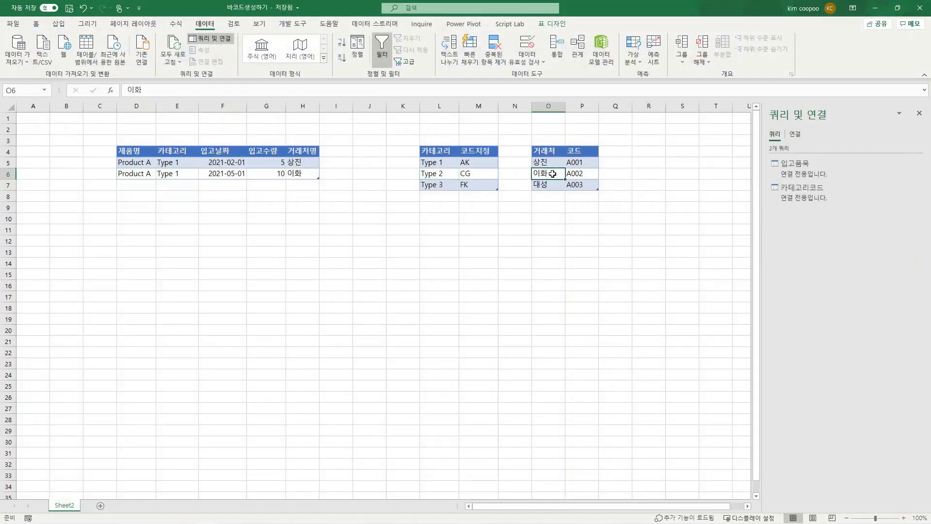
click(86, 48)
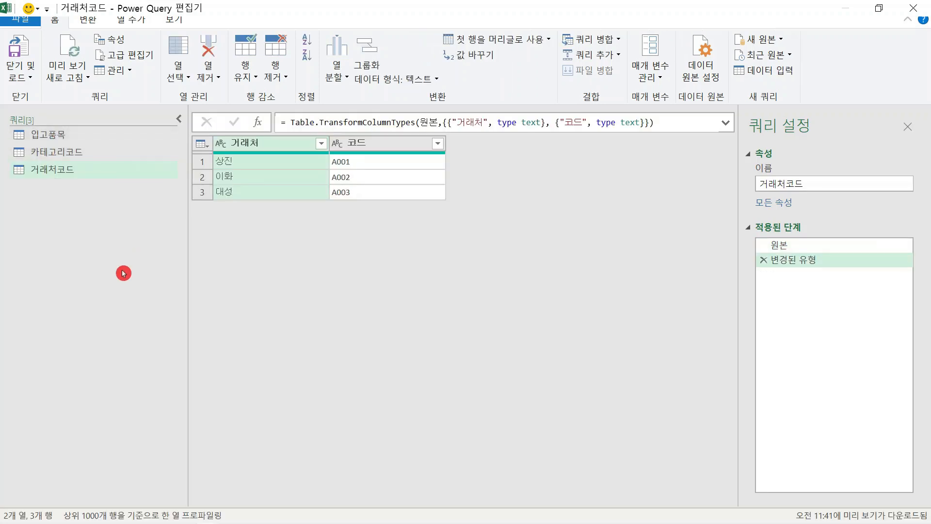
click(101, 154)
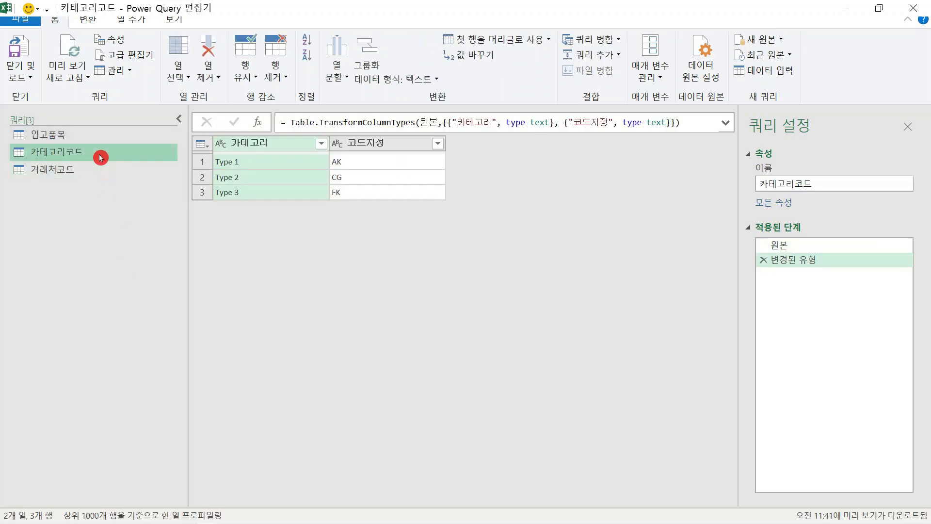
click(91, 170)
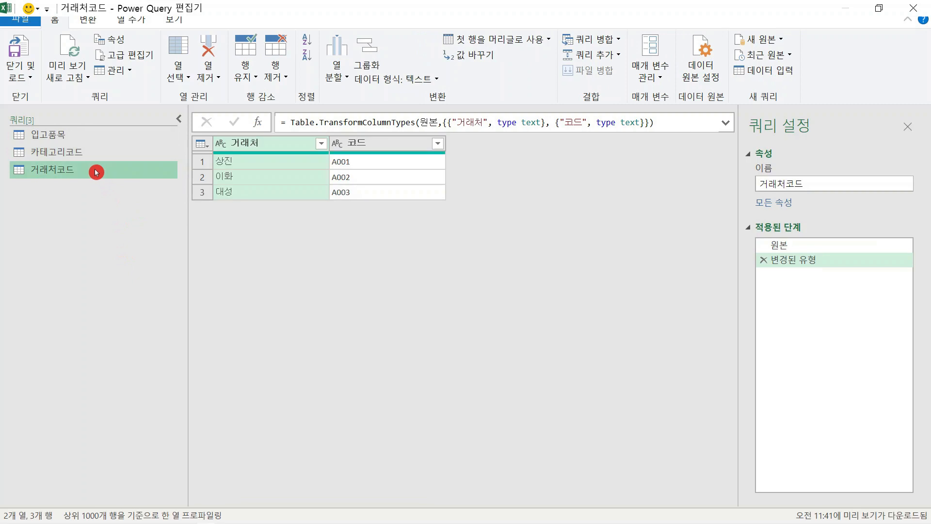
Step: In the 입고품목 query, change the 입고날짜 column type to date, replacing the current conversion
click(85, 137)
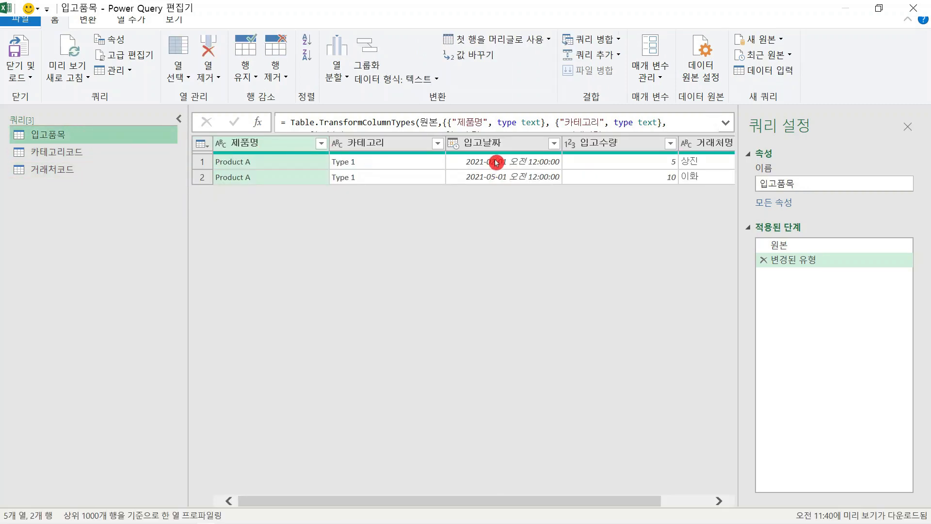
click(453, 147)
click(453, 147)
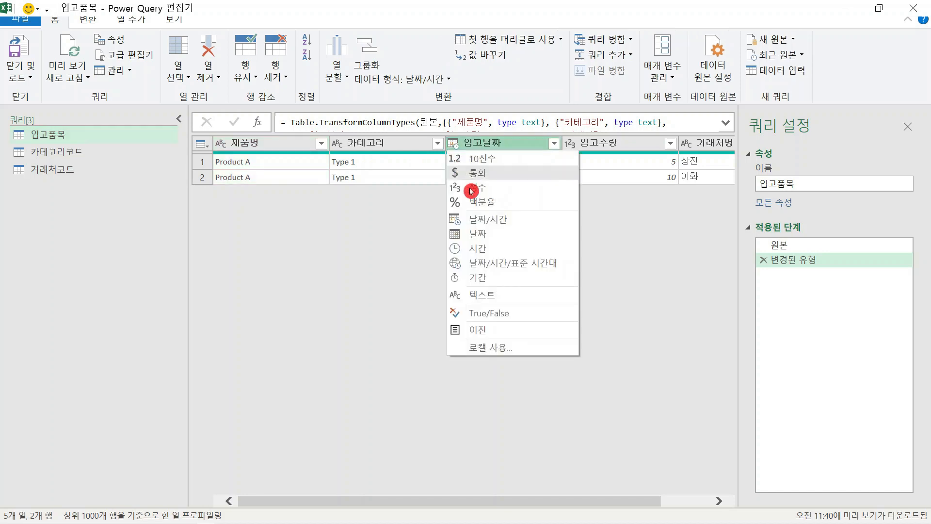
click(477, 236)
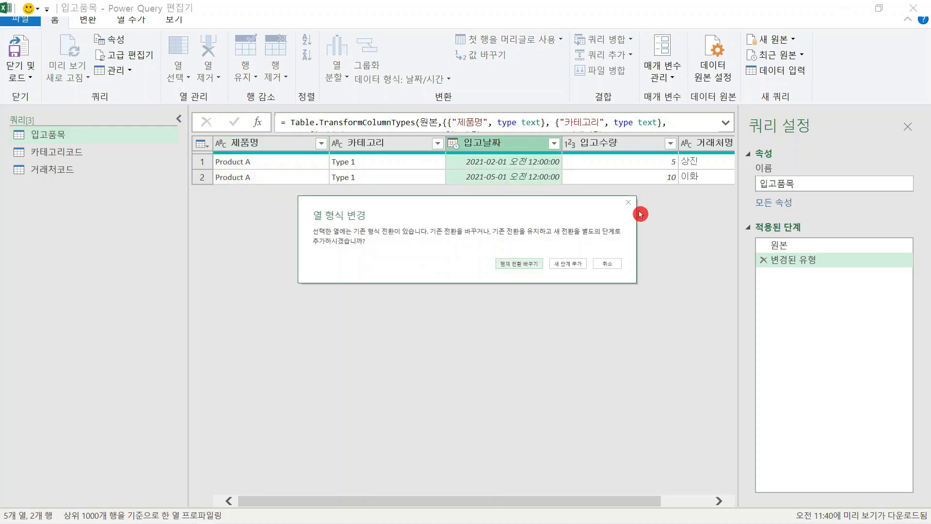
click(536, 266)
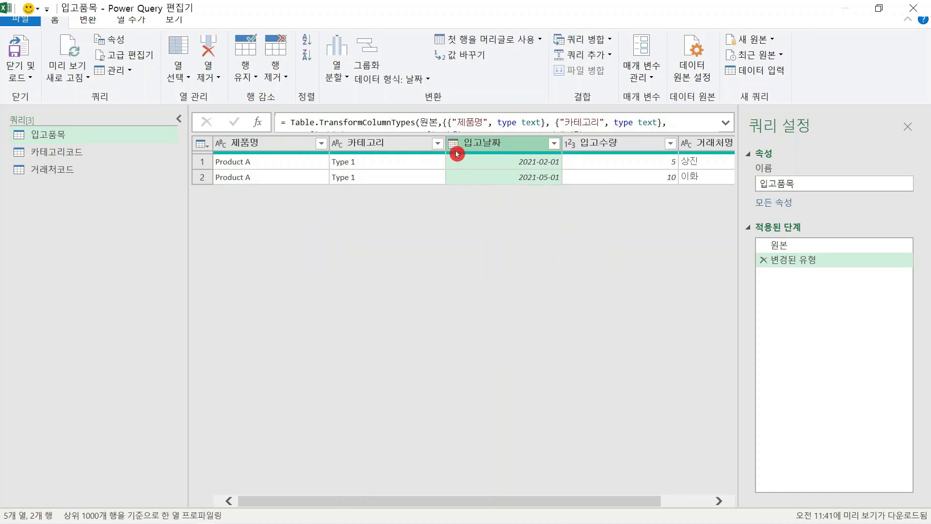
drag(449, 143, 395, 146)
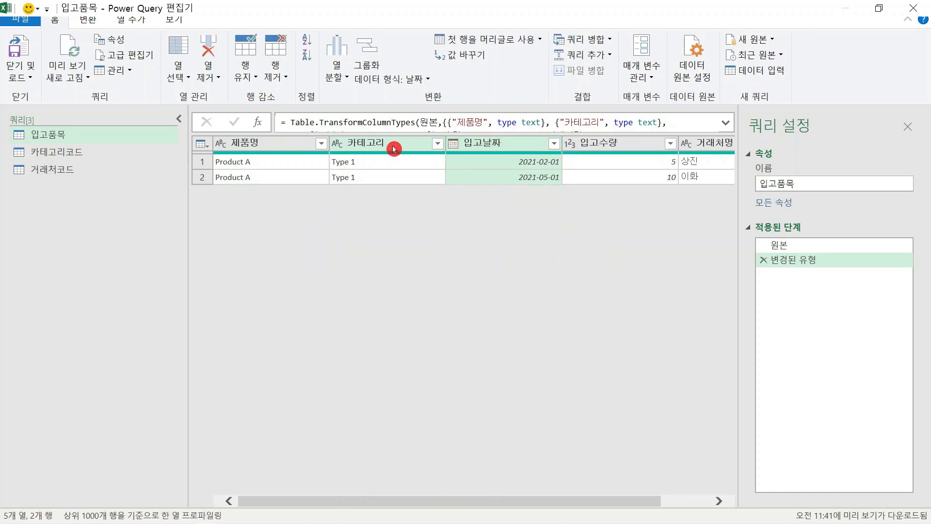
click(179, 119)
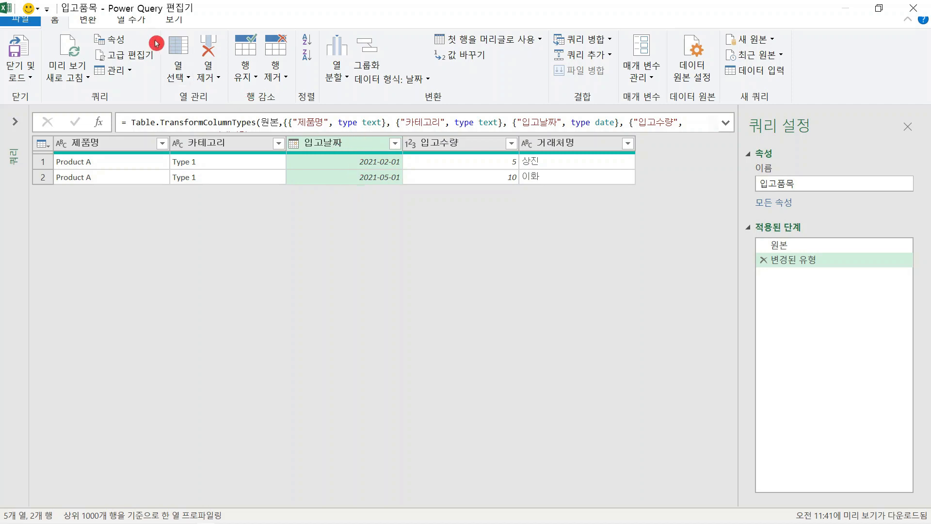
Step: Add a year column (년) derived from the 입고날짜 column
click(353, 144)
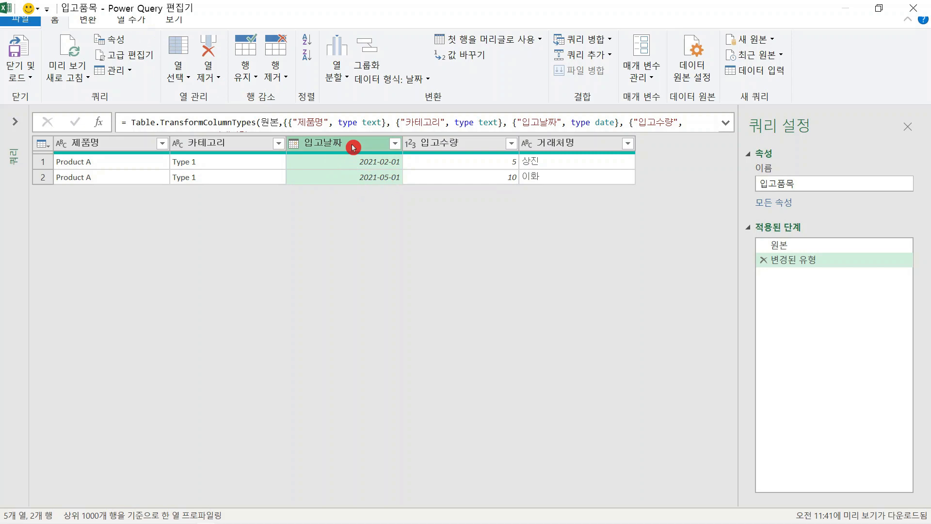
click(138, 21)
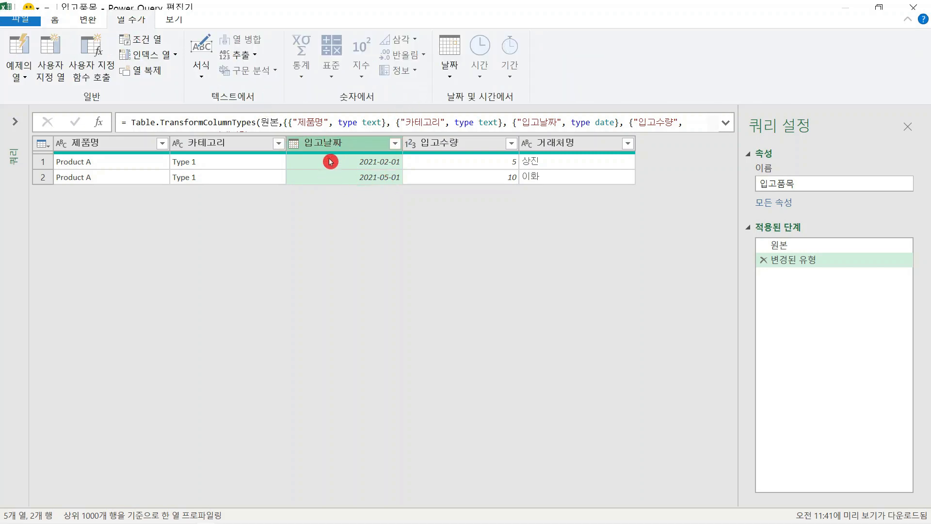
click(450, 74)
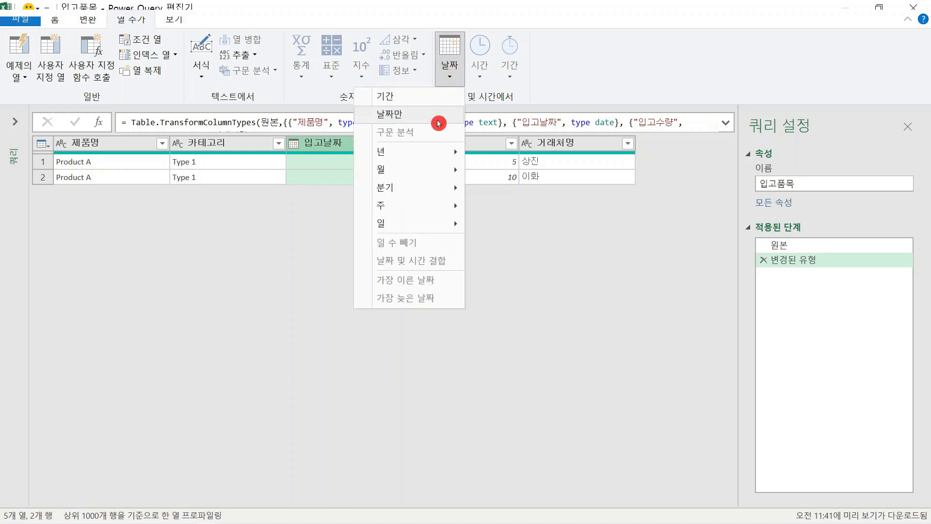
mouse_move(424, 152)
click(334, 154)
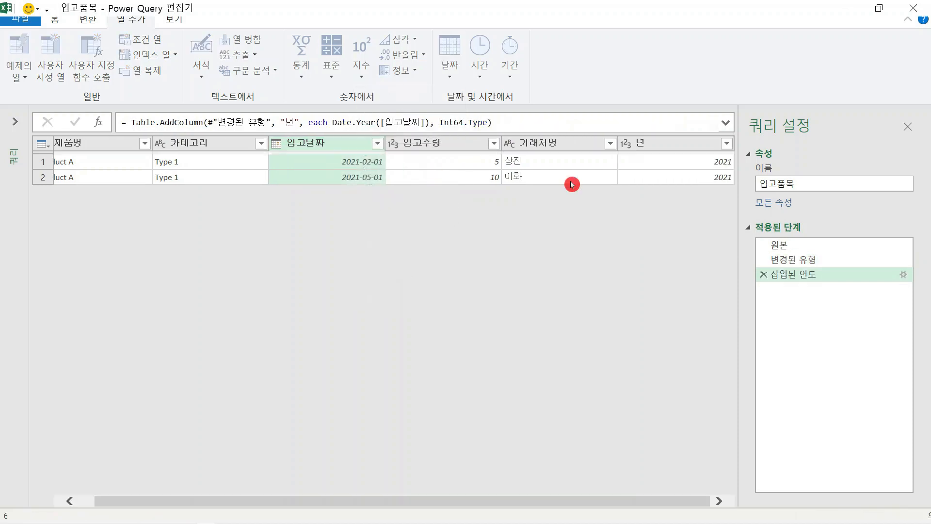
drag(687, 145, 570, 148)
Step: Add a month column (월) derived from the 입고날짜 column
click(369, 165)
click(348, 145)
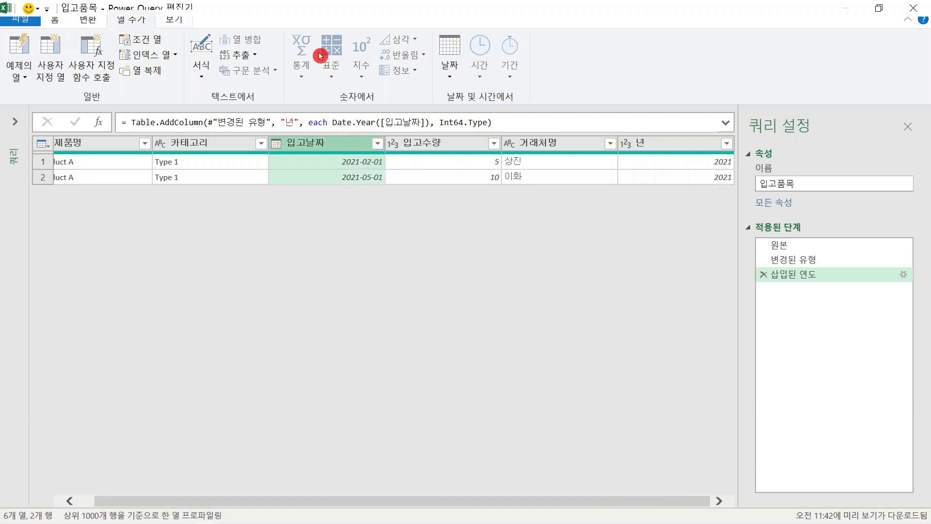
click(448, 72)
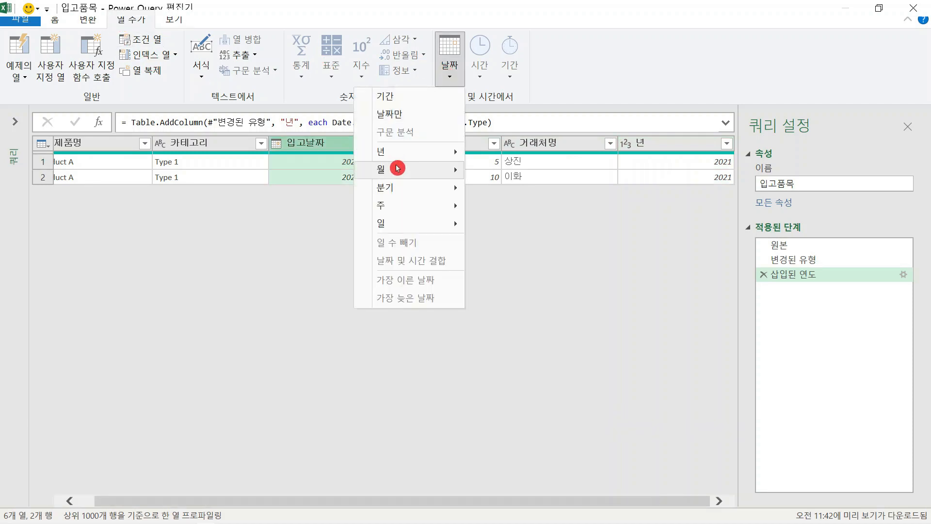
mouse_move(397, 167)
click(329, 172)
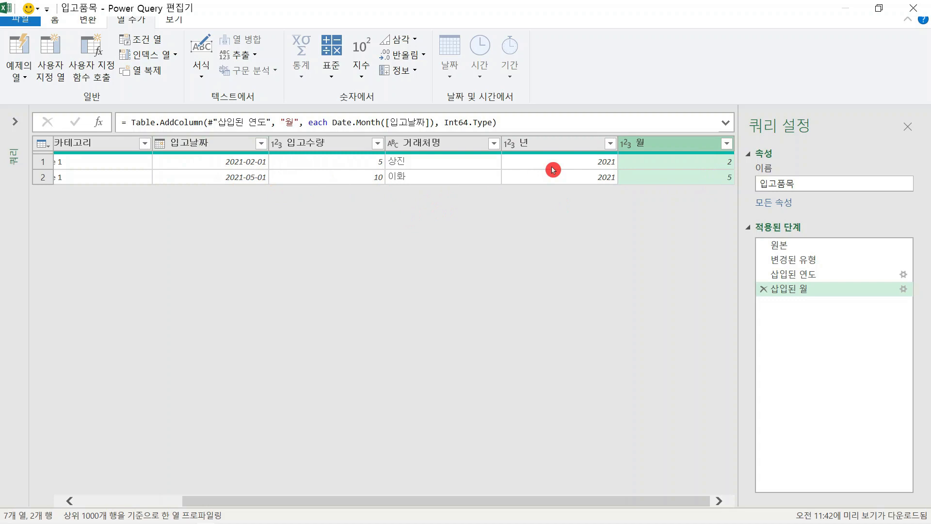
Step: Add a column that extracts the last 2 characters of the 년 column
click(555, 145)
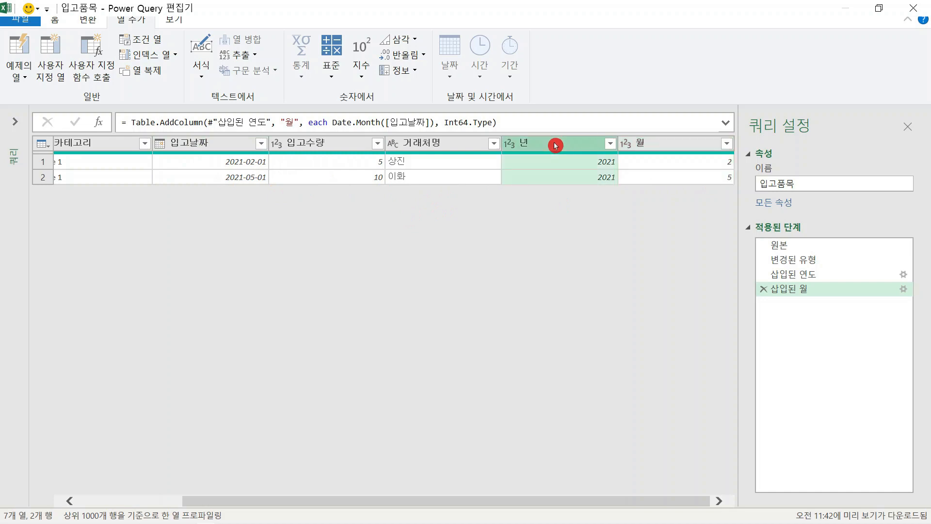
click(258, 59)
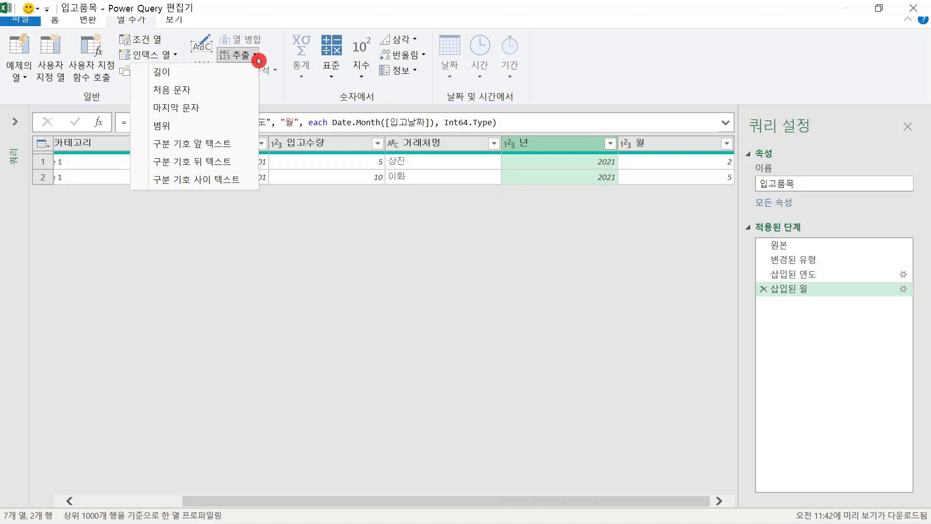
click(219, 108)
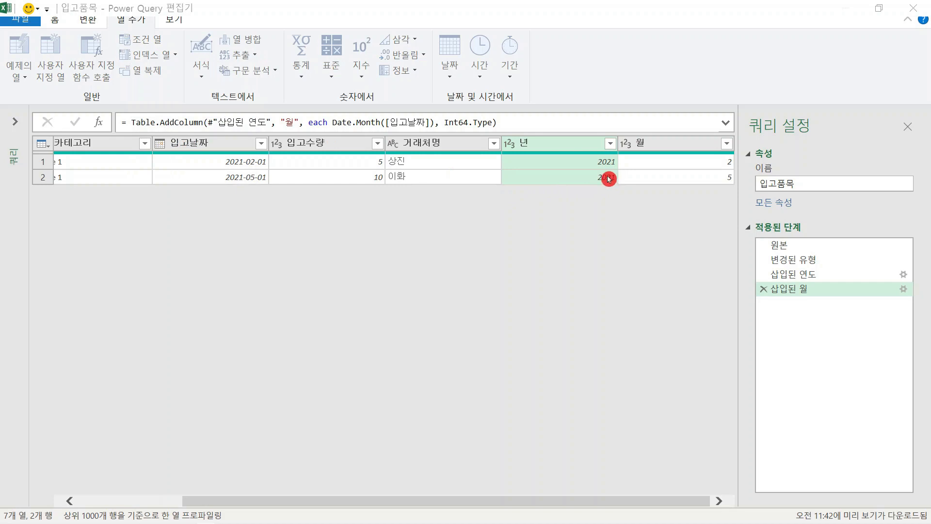
click(260, 241)
text(2)
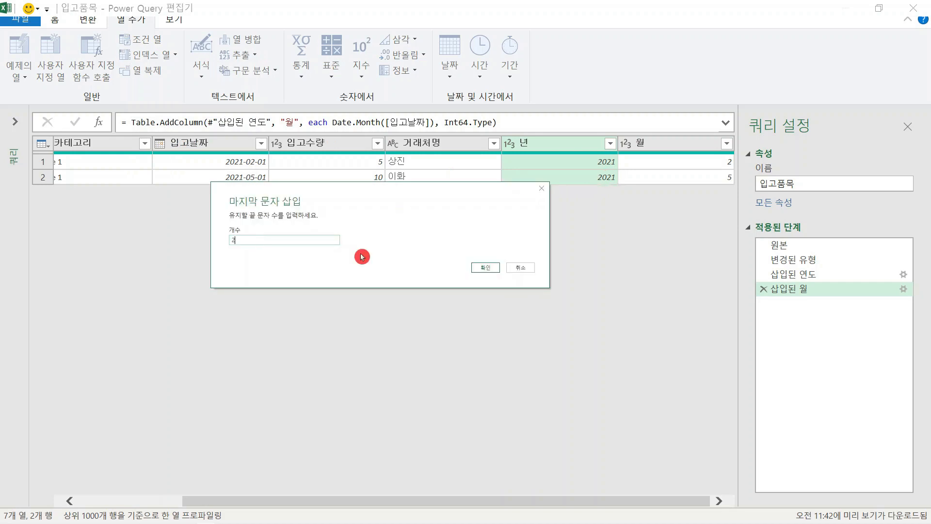
click(485, 268)
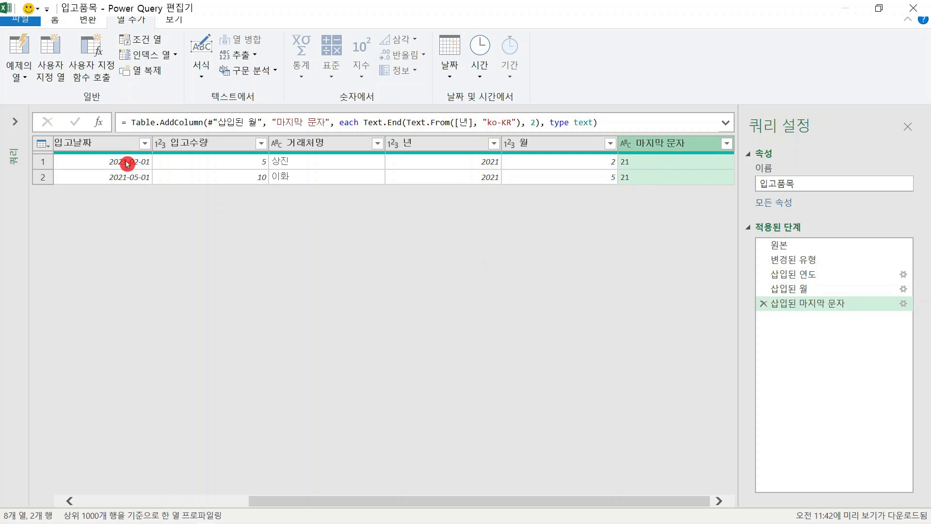
Step: Remove the 입고날짜 and 년 columns from the 입고품목 query
click(109, 149)
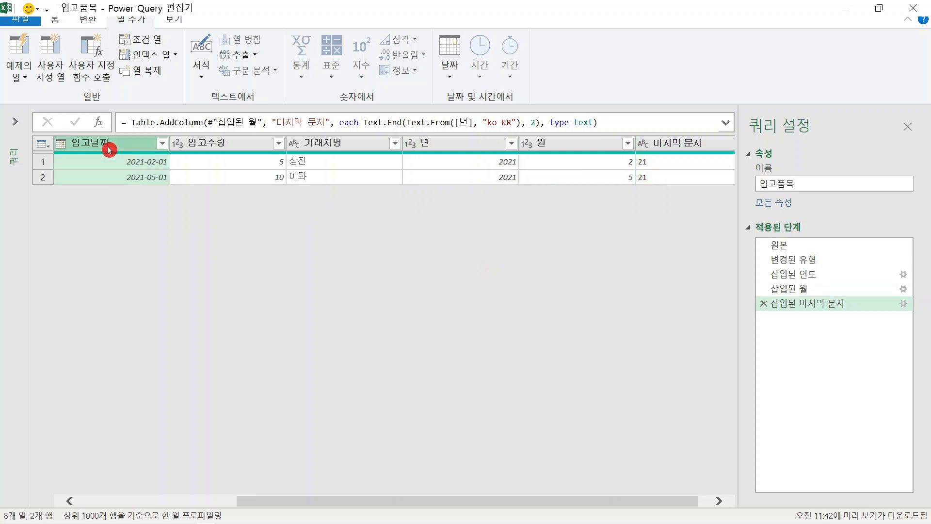
ctrl+click(445, 144)
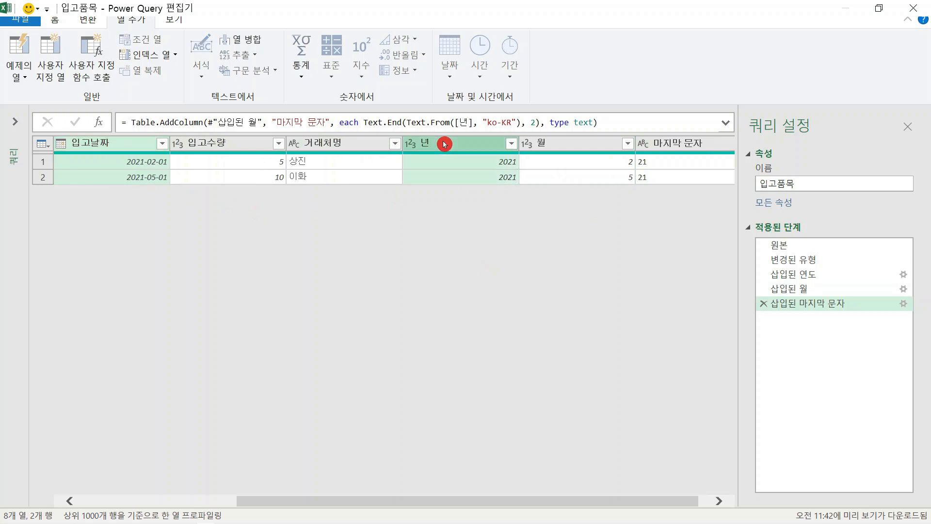
right_click(444, 144)
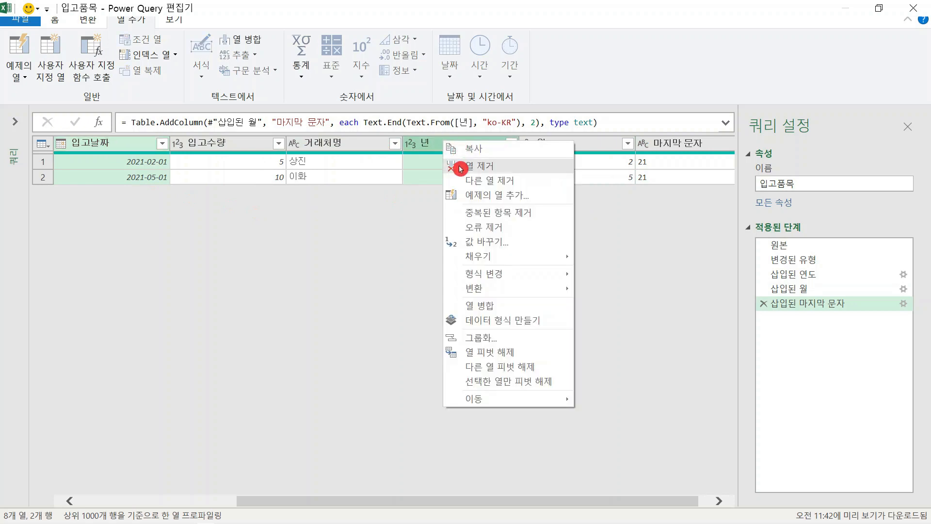
click(460, 167)
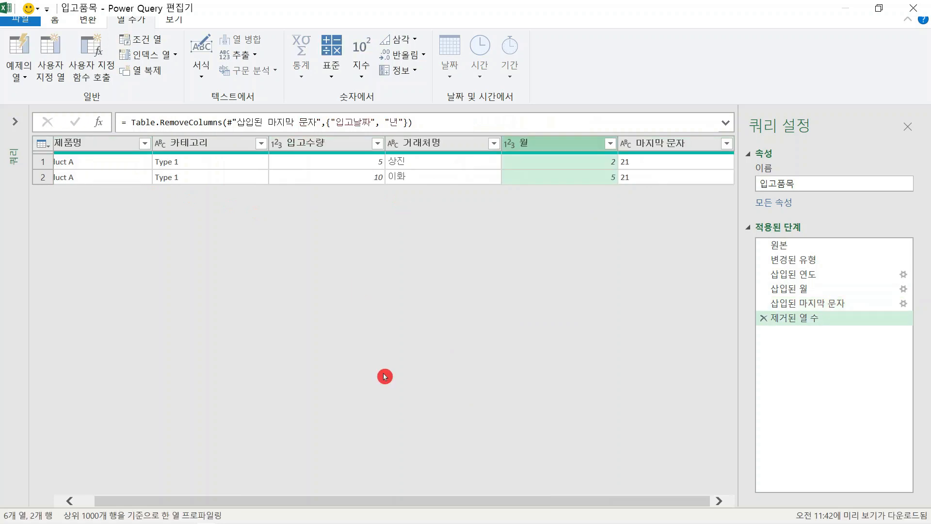
Step: Merge 마지막 문자 and 월, in that order without a separator, into a new 병합됨 column, and remove both source columns
click(666, 148)
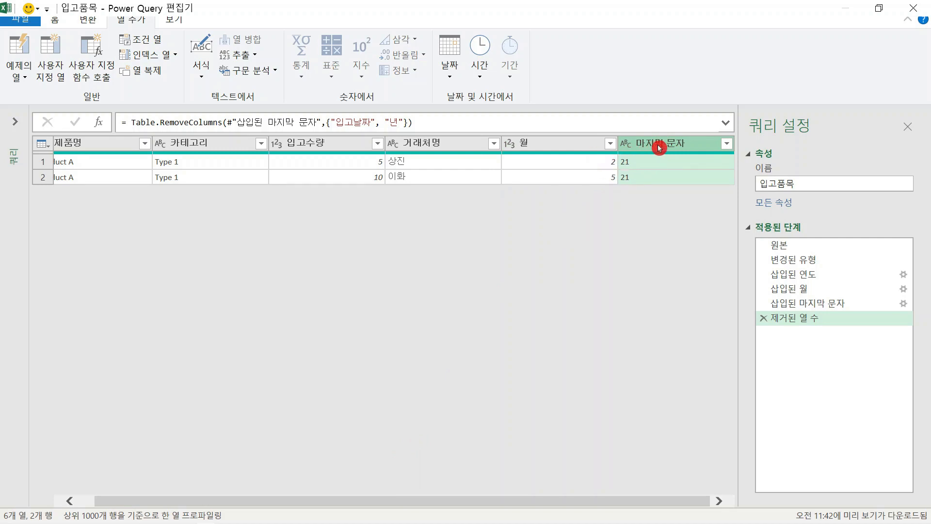
ctrl+click(560, 146)
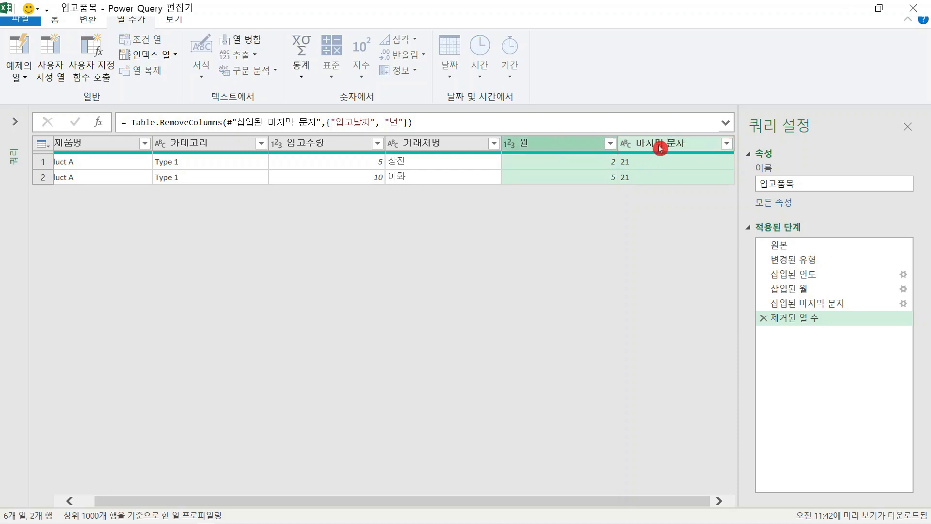
click(250, 43)
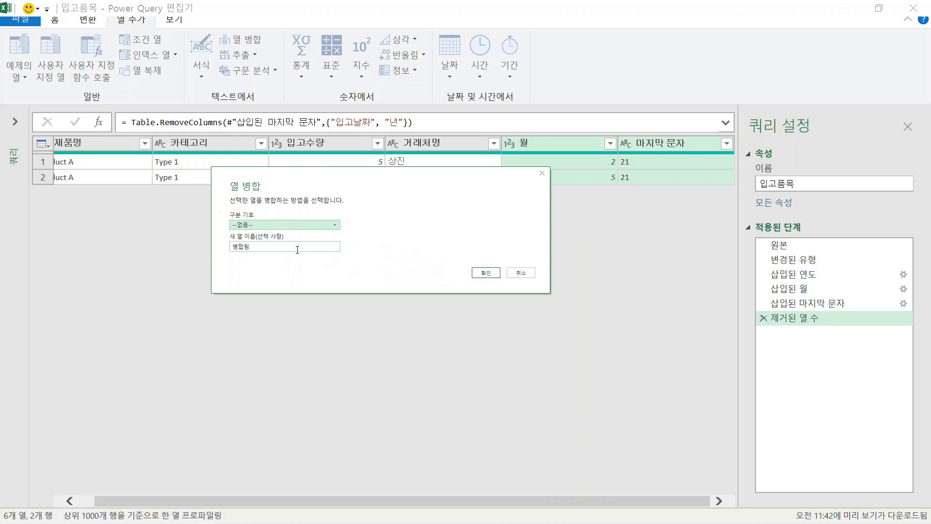
click(485, 272)
drag(546, 501, 636, 497)
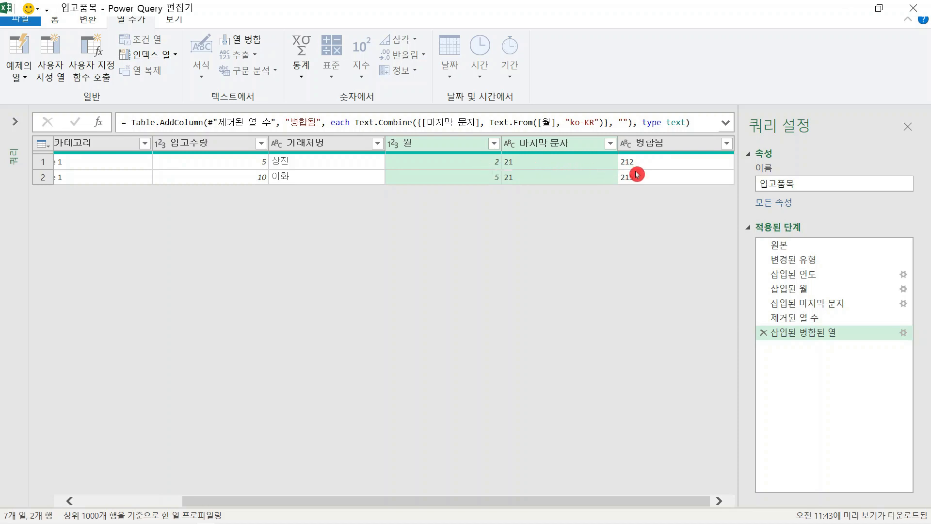
right_click(445, 143)
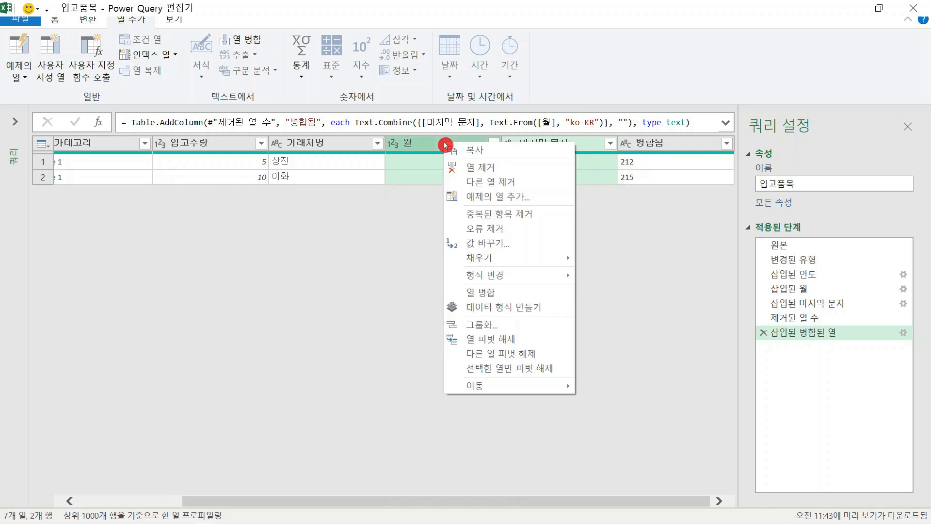
click(477, 172)
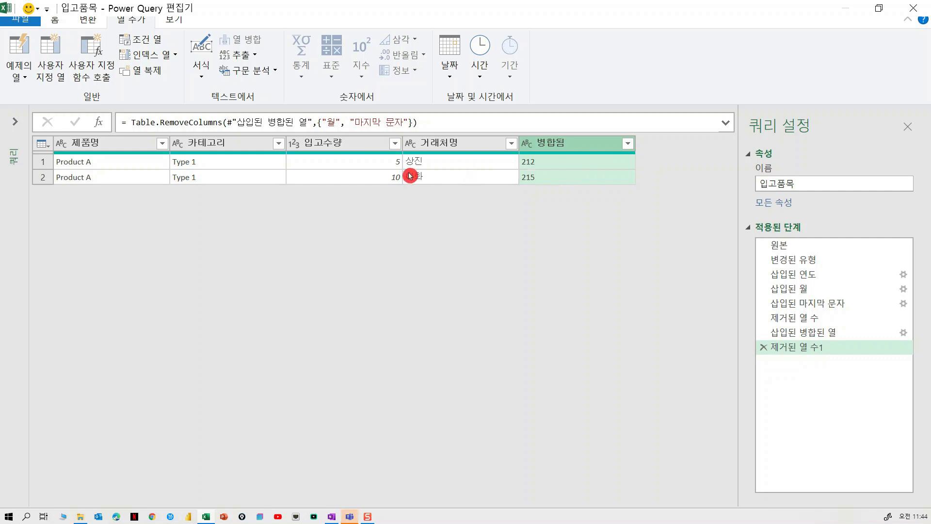
Step: Add a custom column with the formula {1..[입고수량]} to generate a number list for each row's received quantity
click(381, 163)
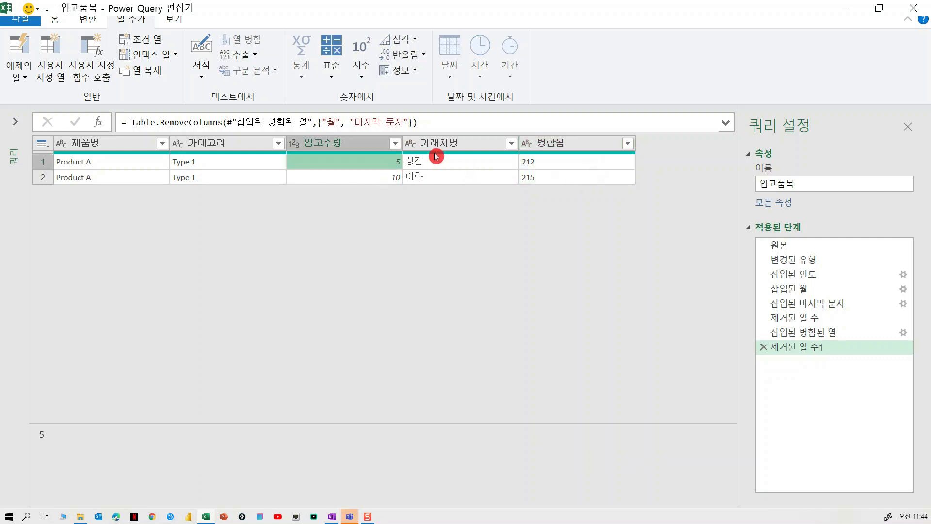
click(362, 144)
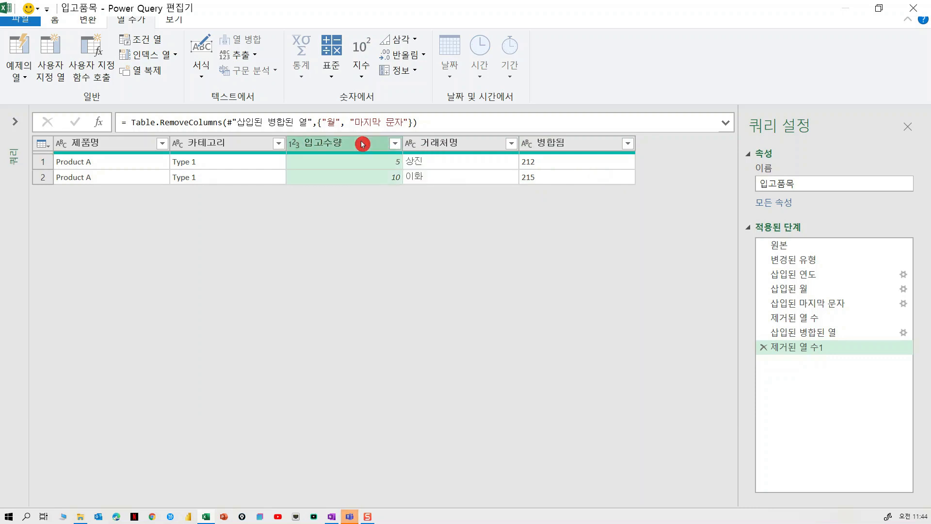
click(55, 66)
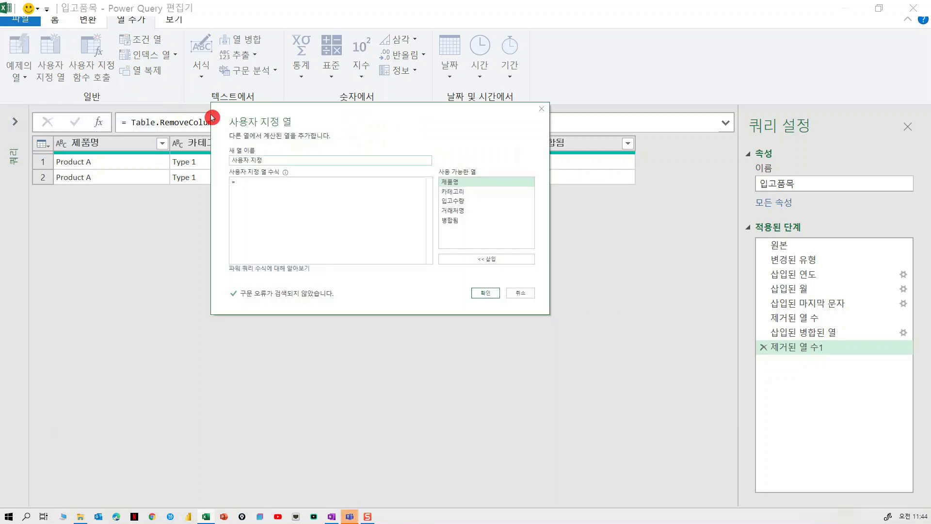
drag(327, 119, 365, 229)
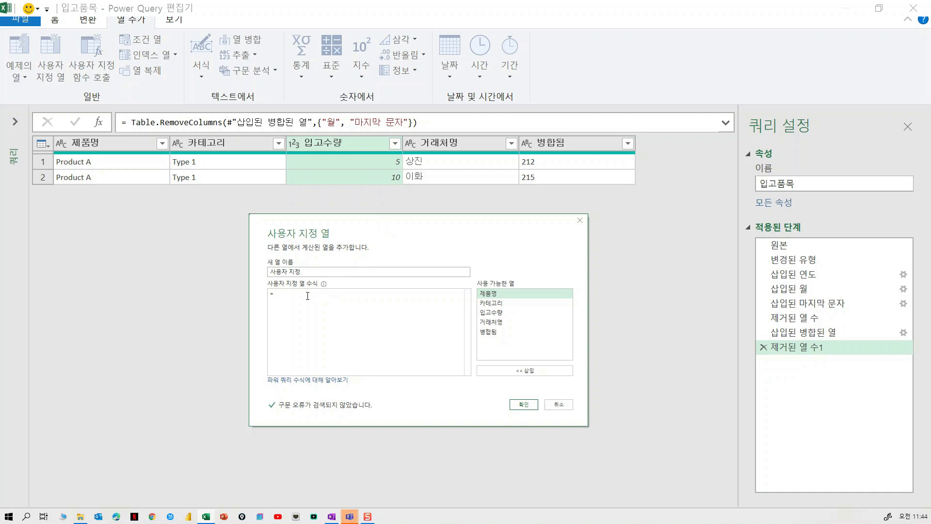
text({)
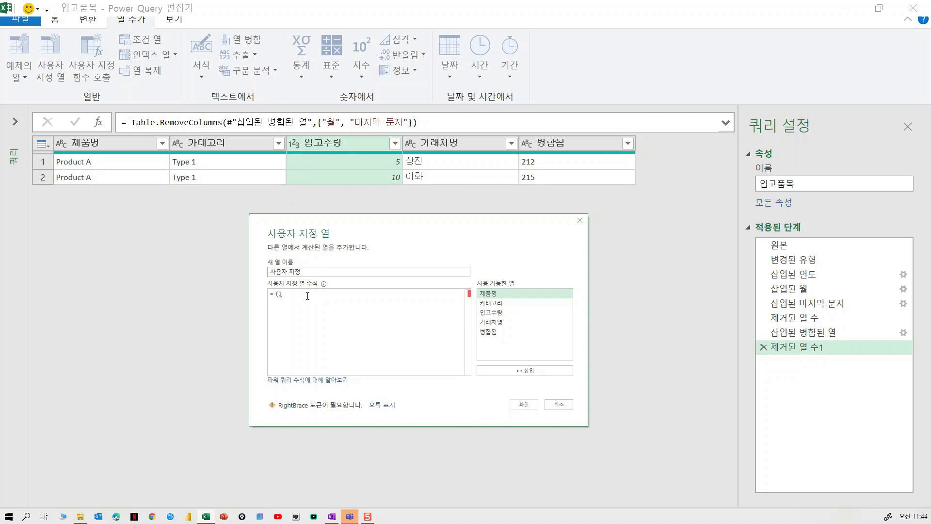
text(1..)
click(308, 299)
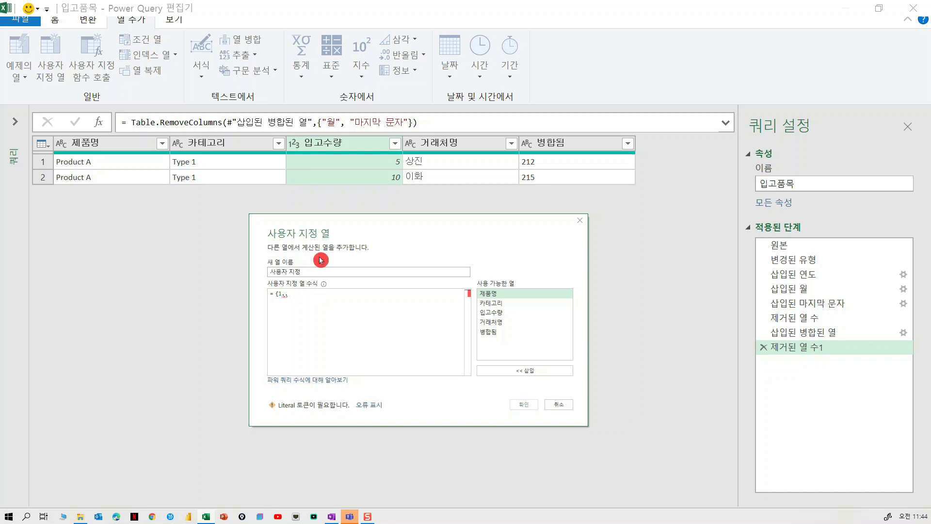
double_click(507, 313)
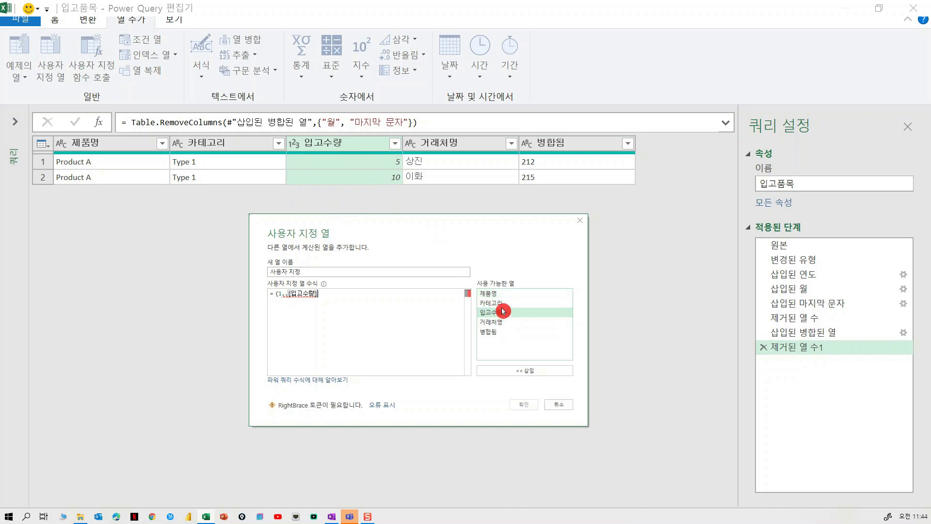
text(})
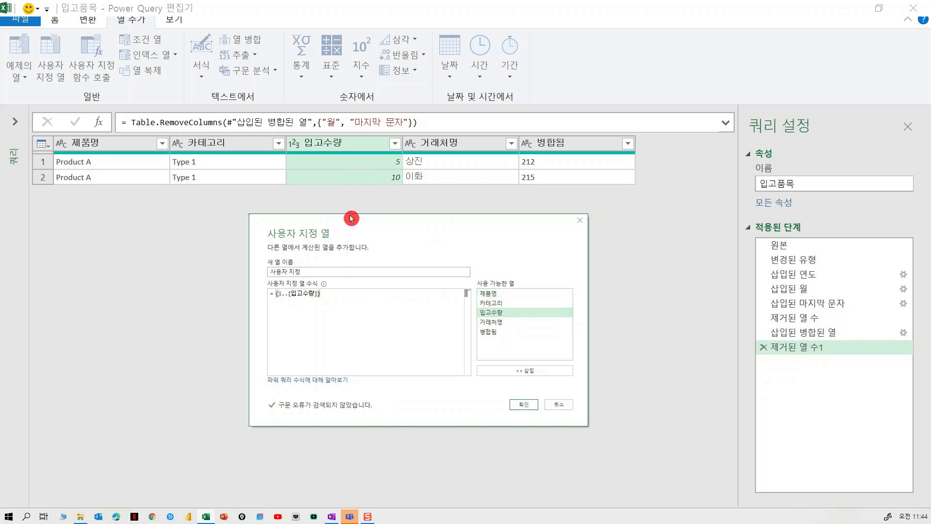
drag(351, 228, 401, 168)
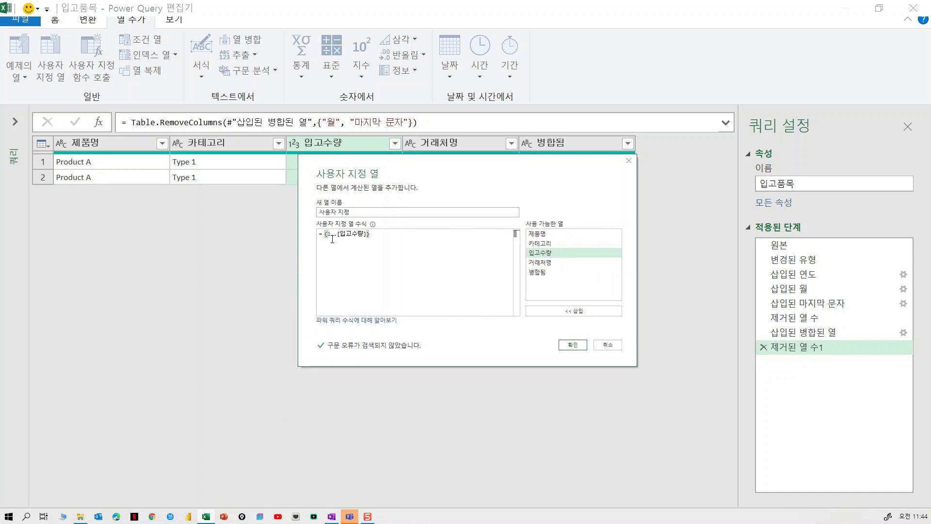
drag(427, 167, 421, 204)
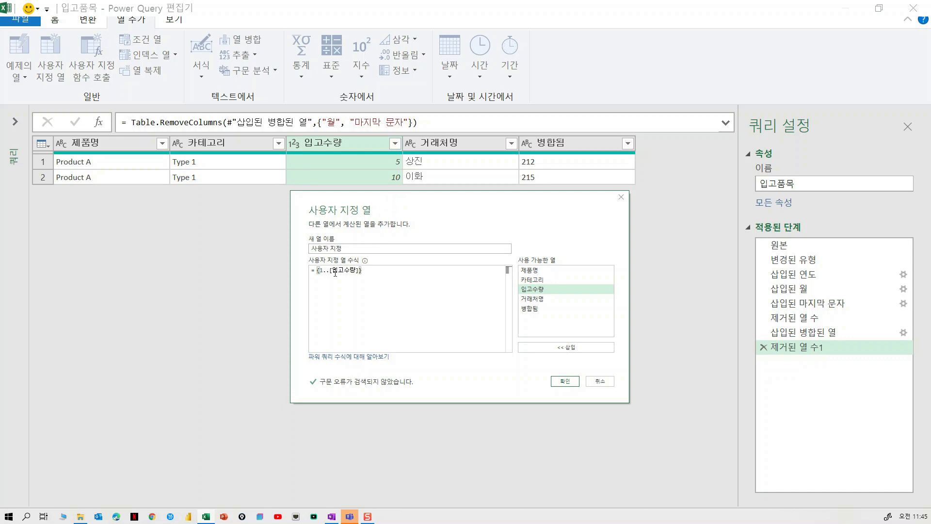
click(565, 381)
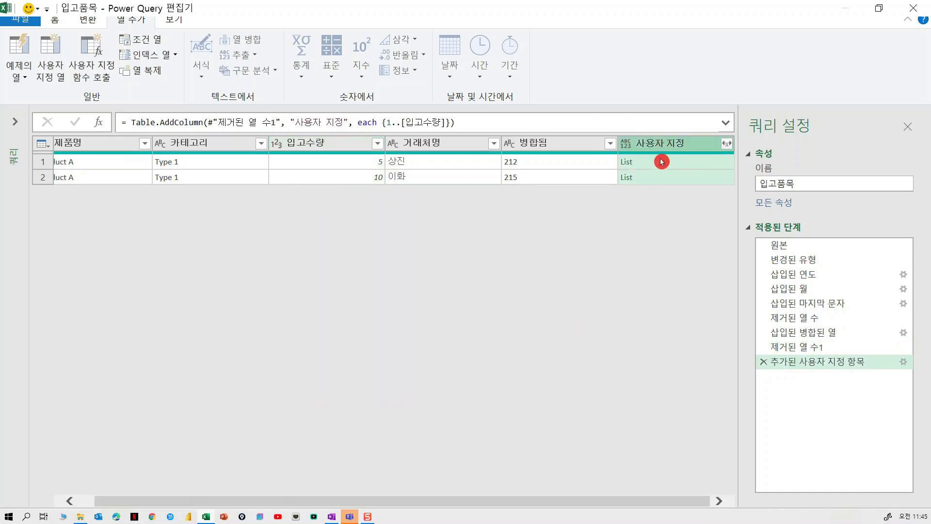
Step: Preview the generated number list of each row in the 사용자 지정 column
click(656, 164)
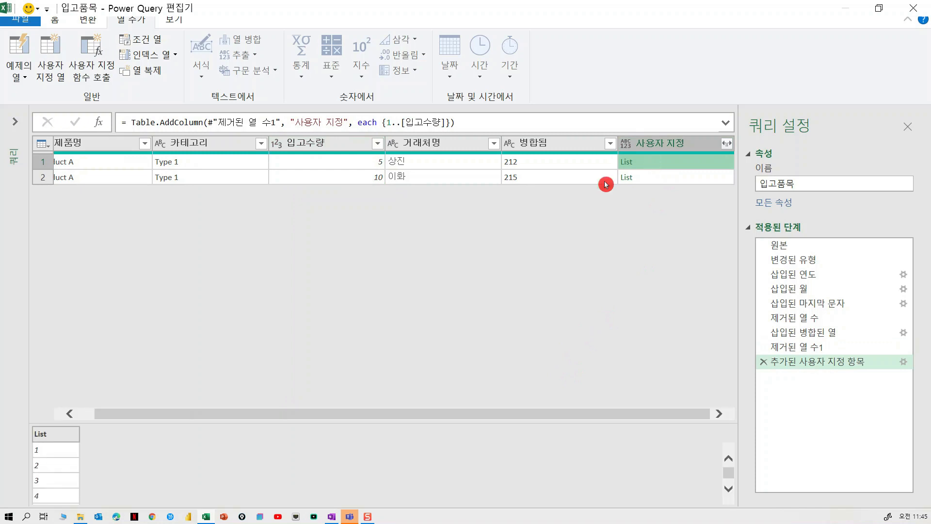
drag(273, 427, 472, 276)
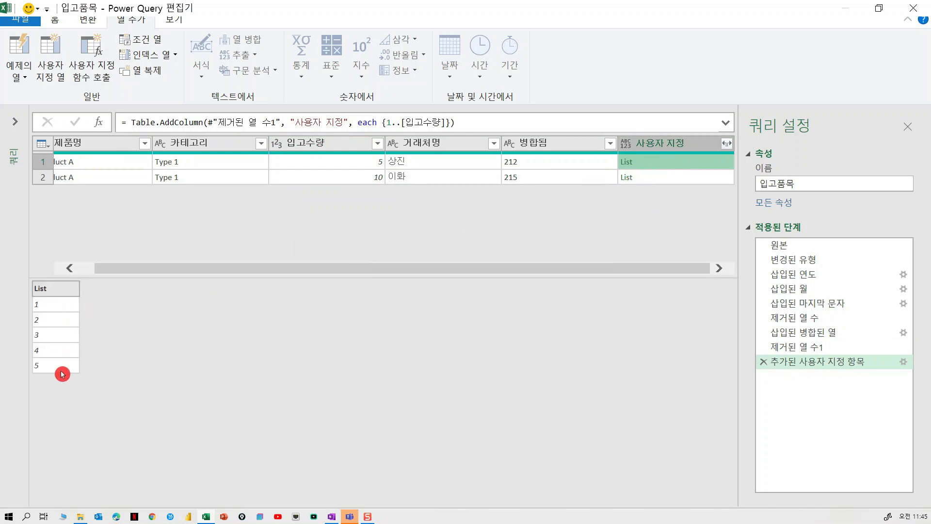
click(662, 178)
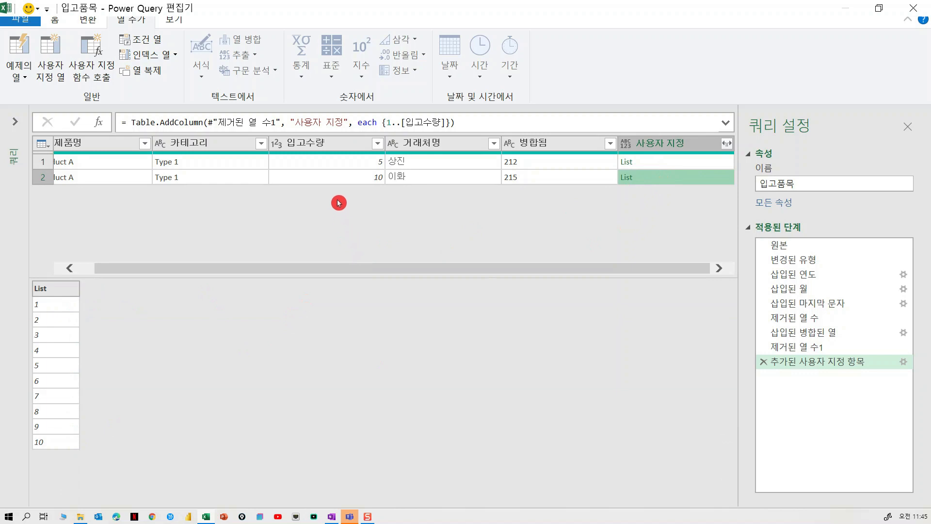
Step: Remove the 입고수량 column from the query
click(322, 142)
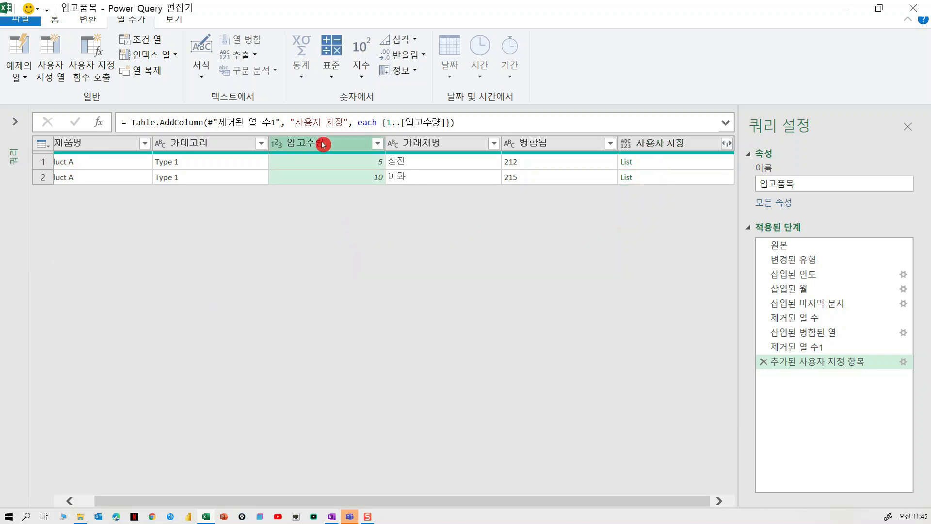
right_click(323, 144)
click(350, 169)
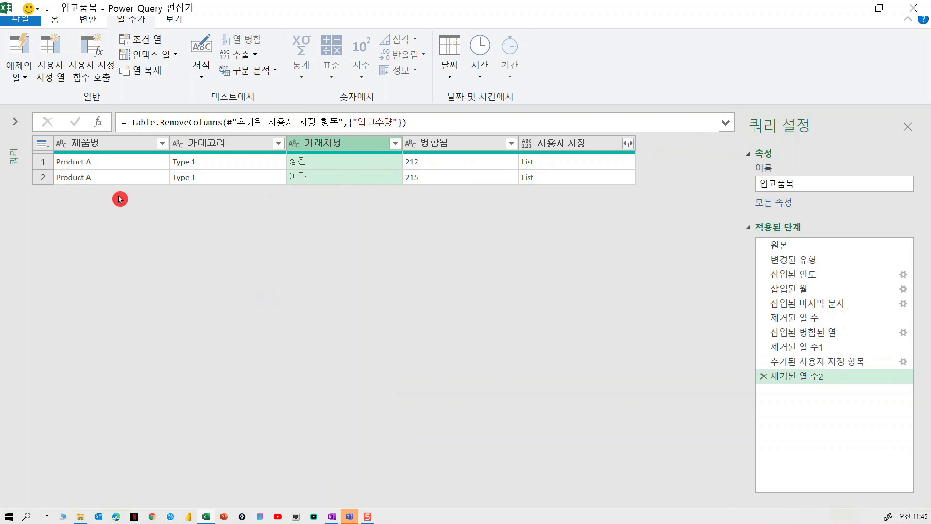
Step: Review the 제품명, 카테고리 and 거래처명 columns alongside the list of available code queries
click(125, 144)
click(206, 144)
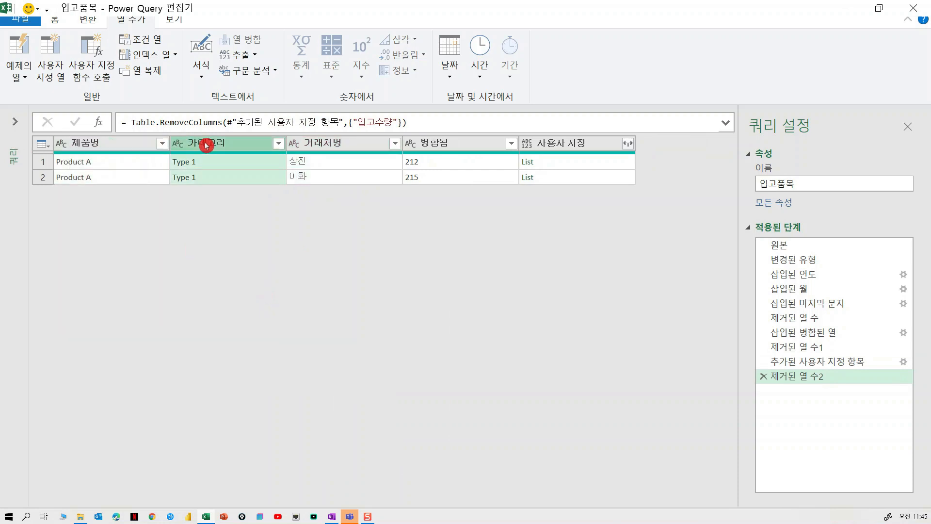
click(318, 144)
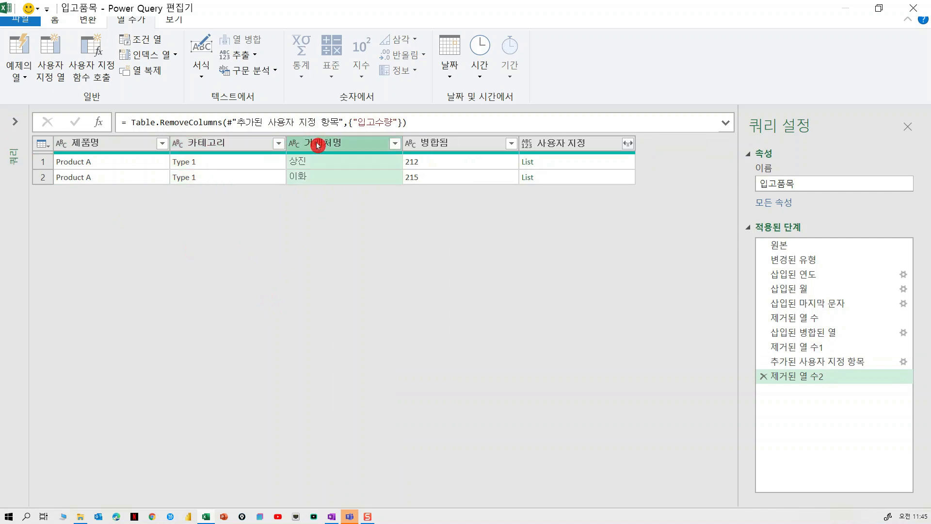
click(241, 144)
click(333, 144)
click(15, 122)
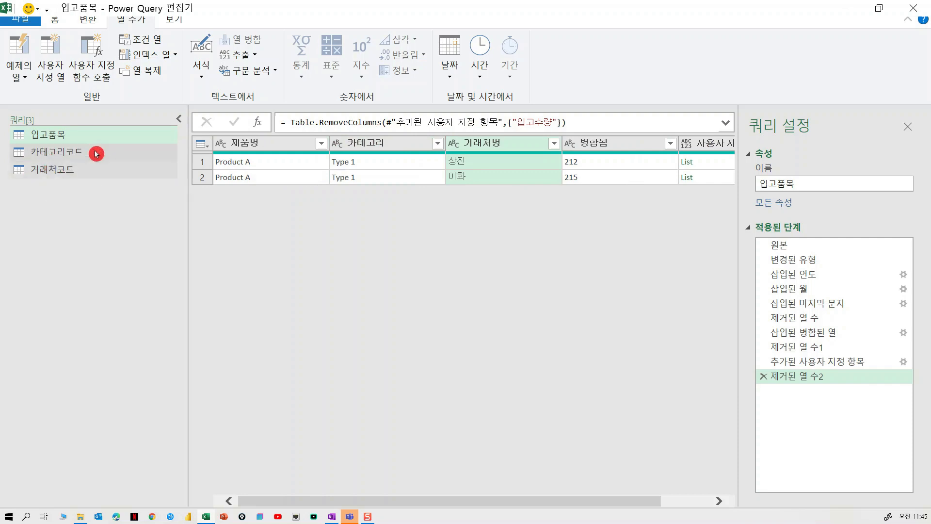
click(179, 118)
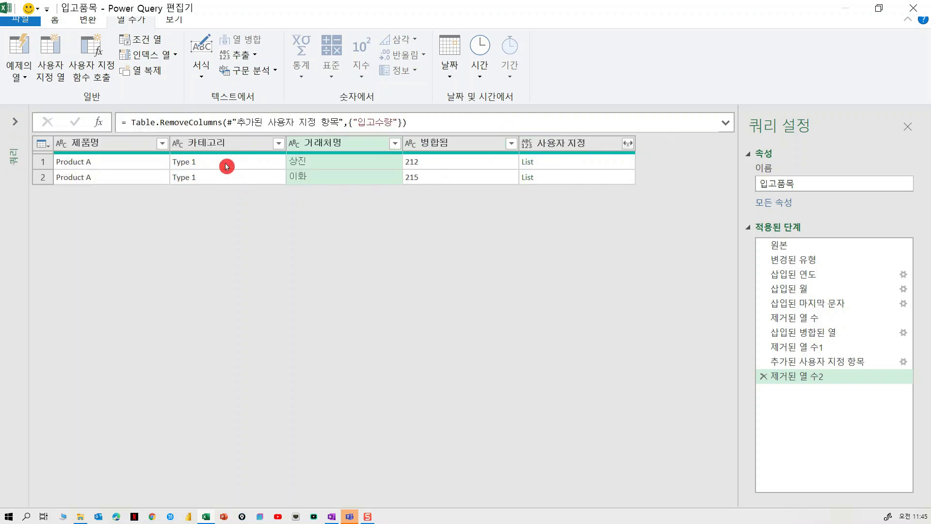
click(632, 146)
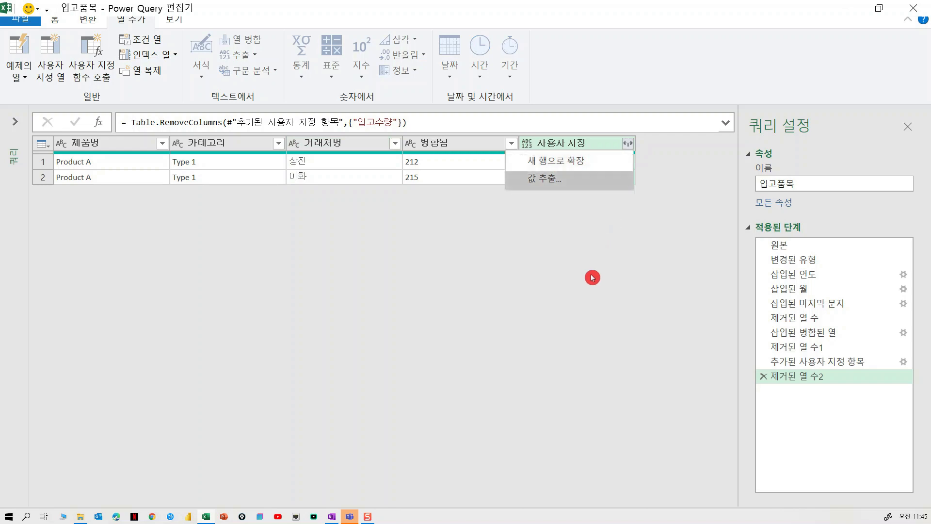
click(444, 271)
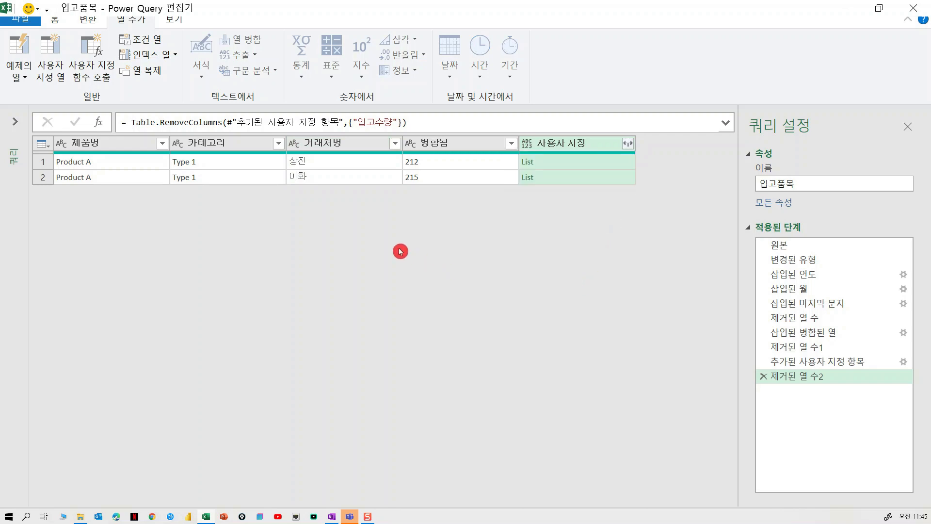
Step: Merge the 입고품목 query with 카테고리코드 as a new query, matching on their 카테고리 columns
click(22, 126)
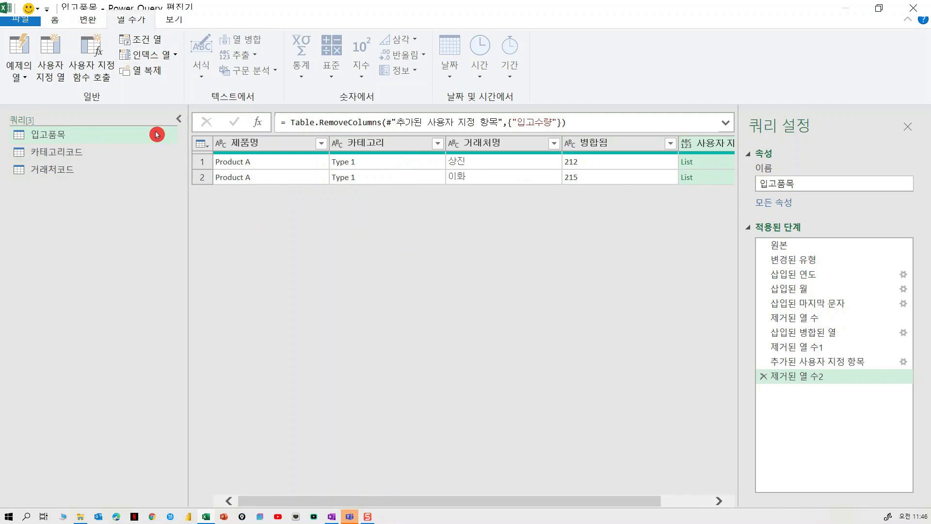
click(60, 134)
click(62, 22)
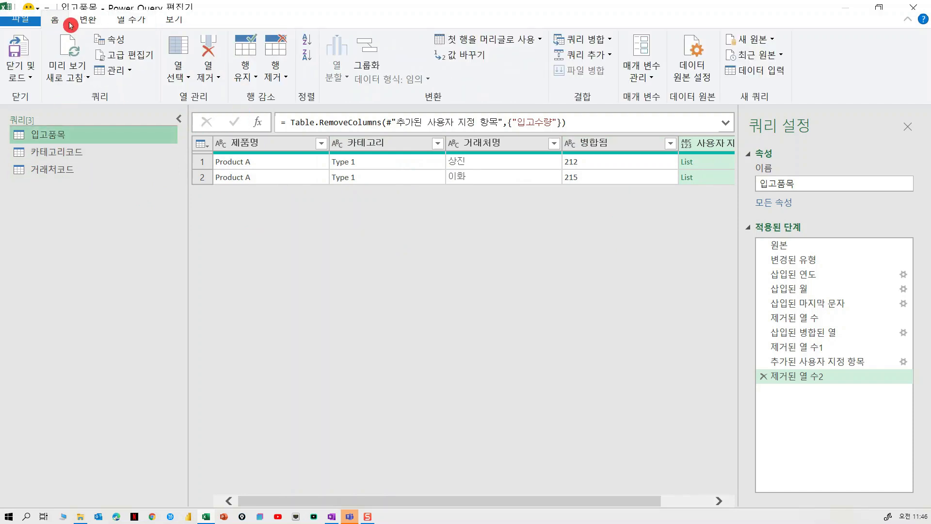
click(611, 39)
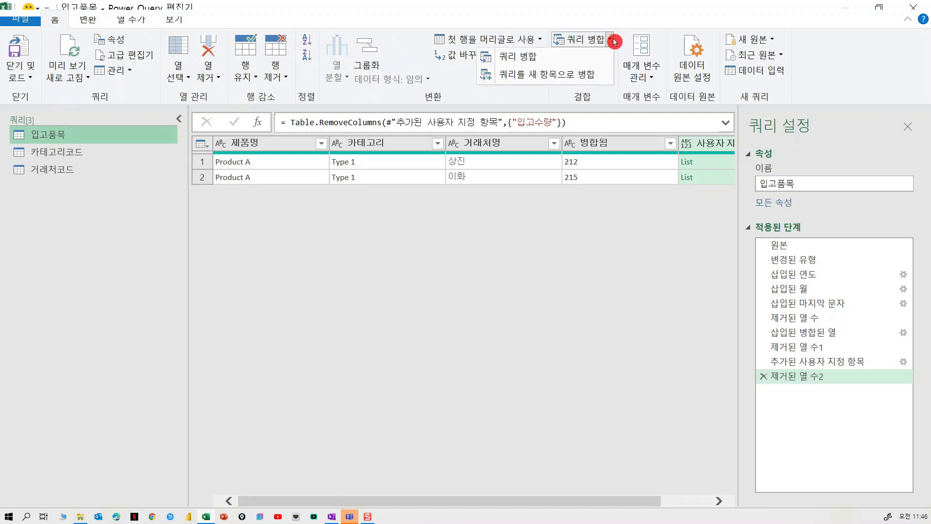
click(575, 75)
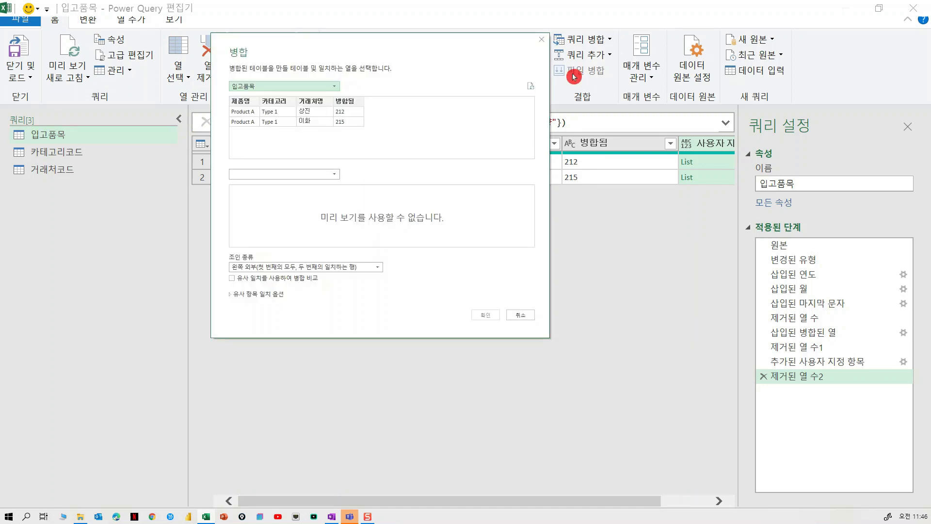
drag(366, 45, 309, 212)
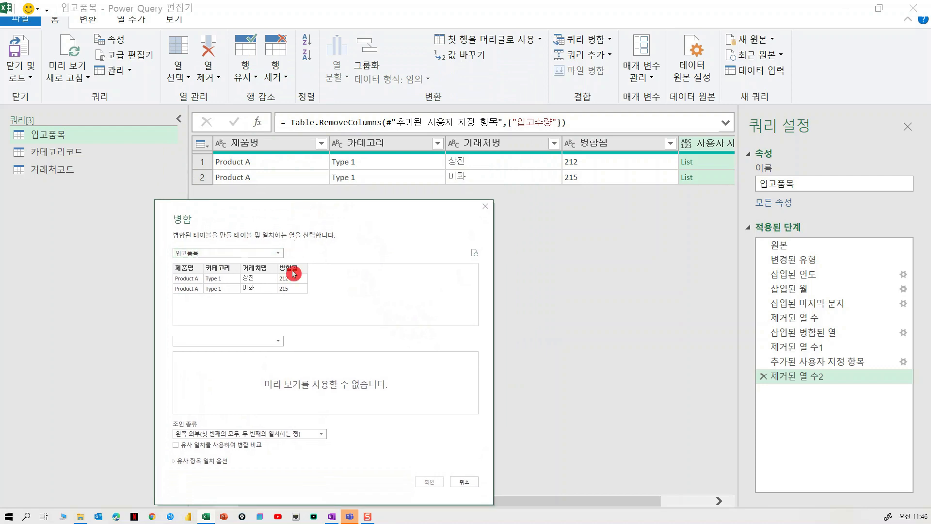
click(248, 344)
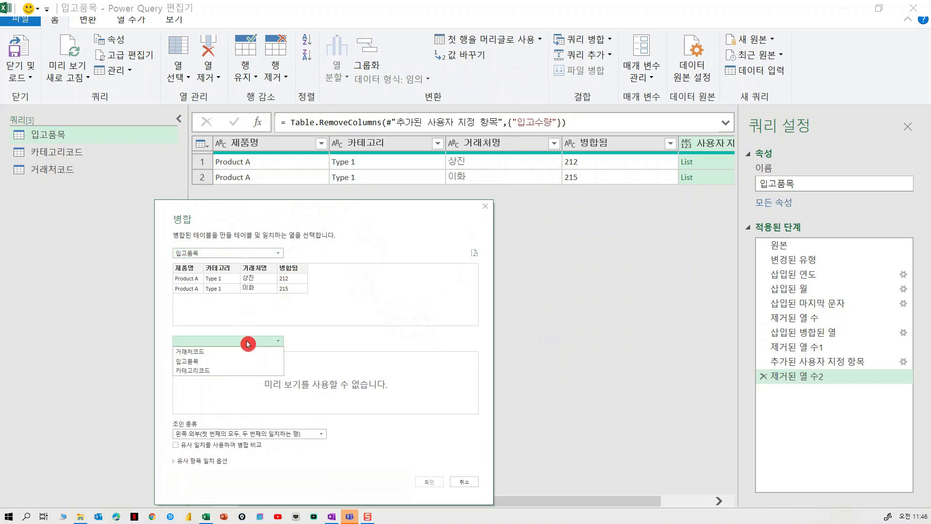
click(229, 368)
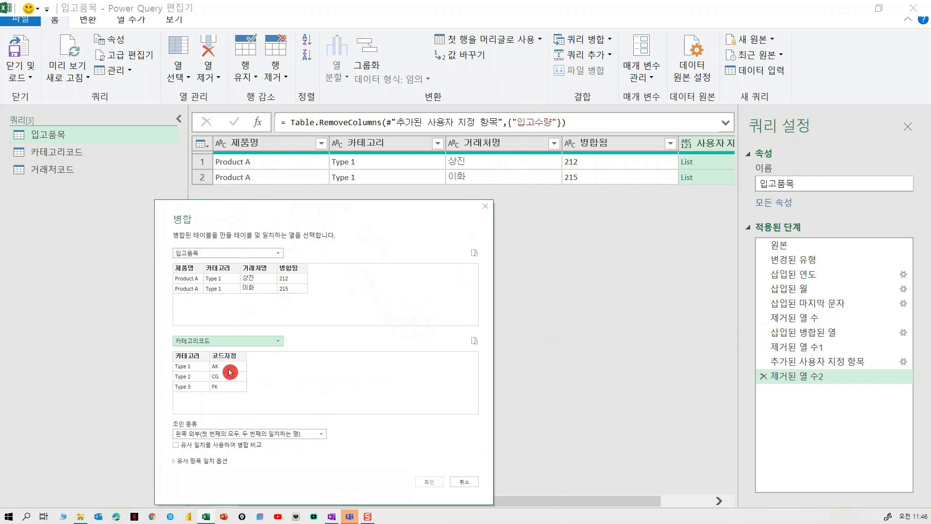
click(218, 269)
click(197, 358)
click(428, 482)
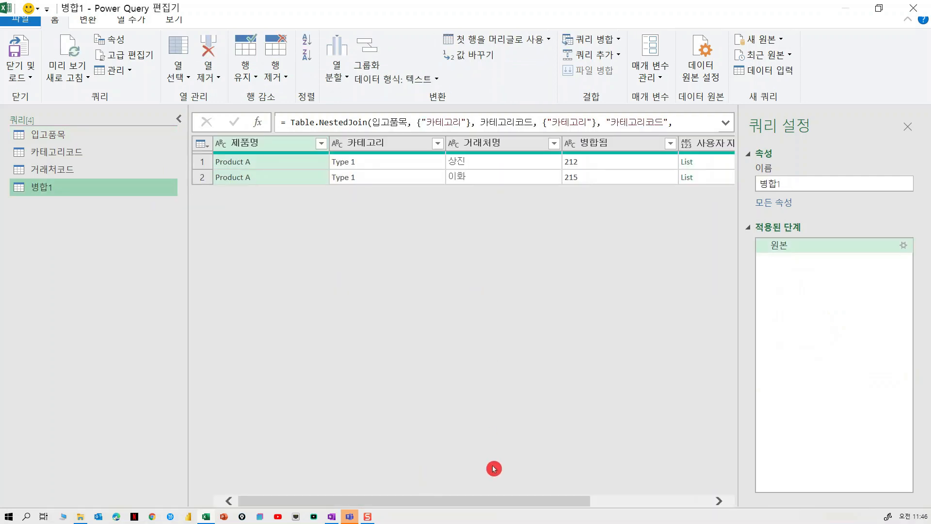
Step: Merge the 거래처코드 query into the 병합1 query, matching 거래처명 with 거래처
drag(492, 501, 668, 503)
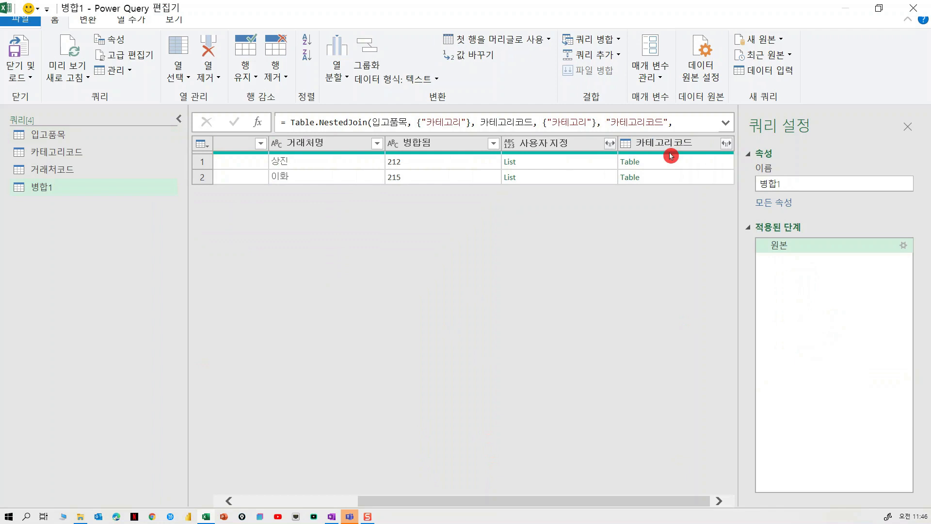
click(602, 42)
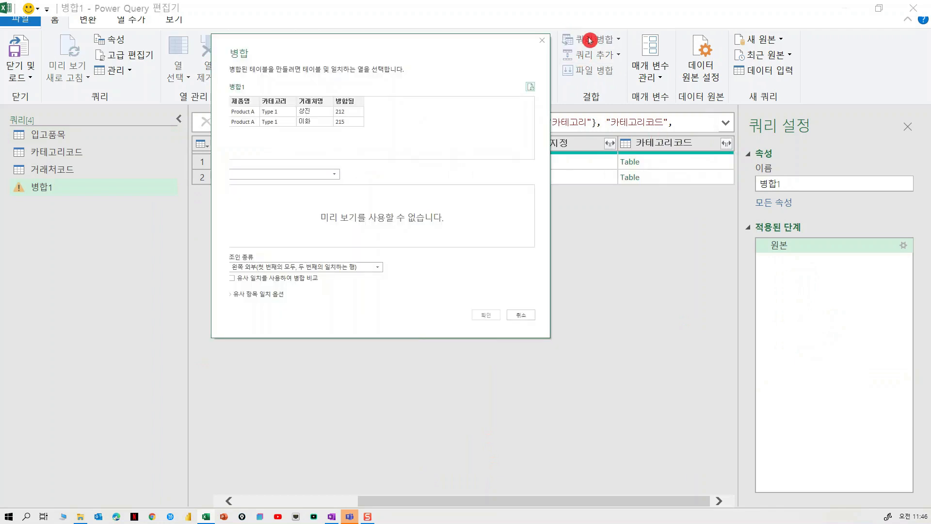
click(280, 174)
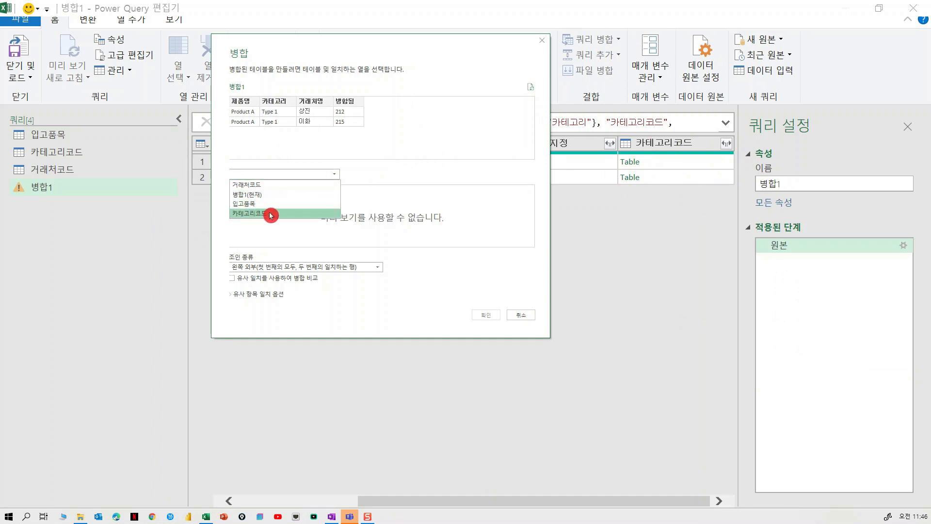
click(267, 184)
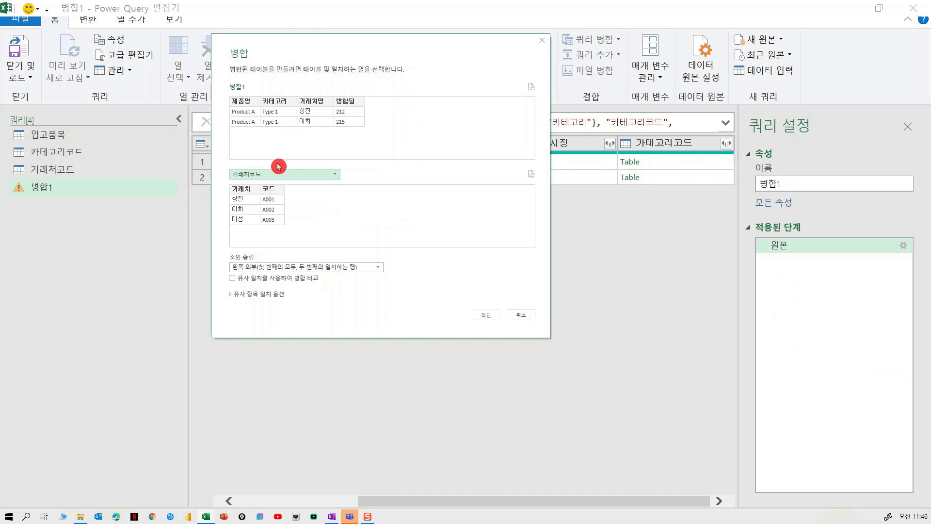
click(315, 106)
click(243, 190)
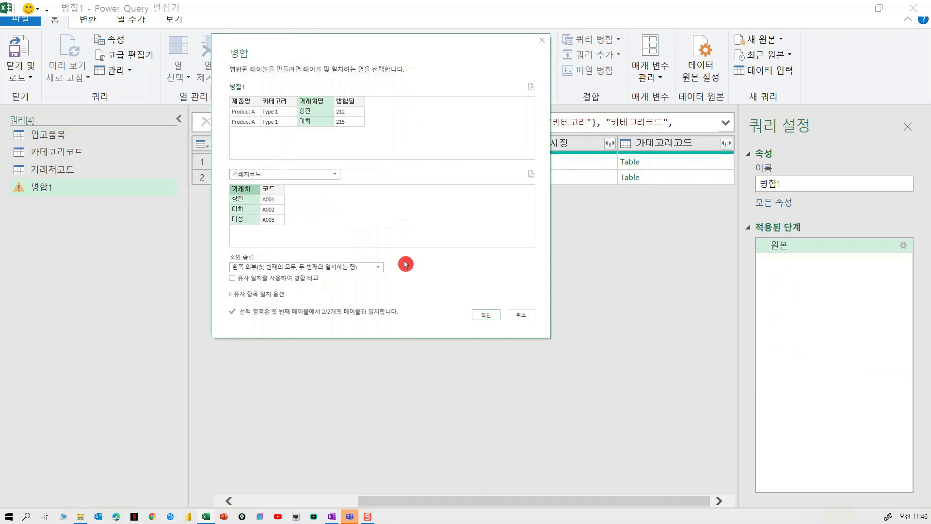
click(478, 317)
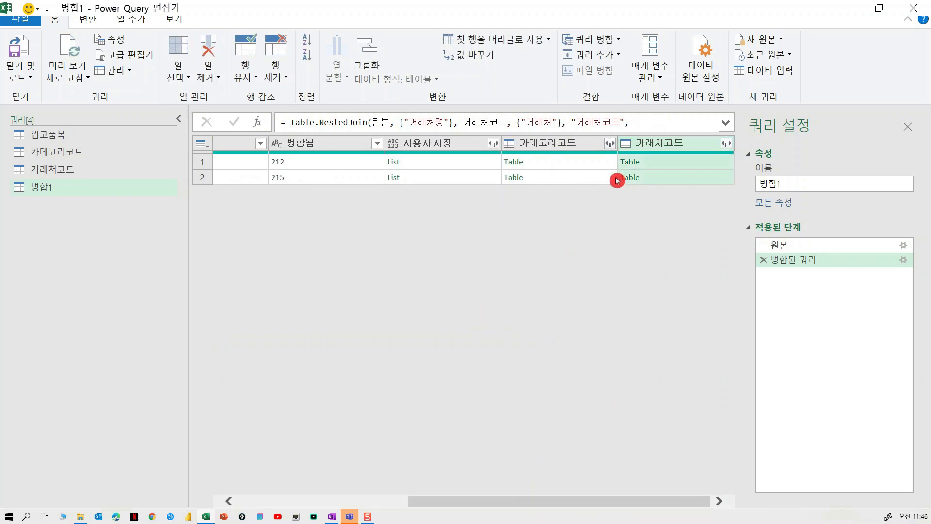
Step: Expand the 카테고리코드 column to only 코드지정, without the original column name as prefix
click(611, 146)
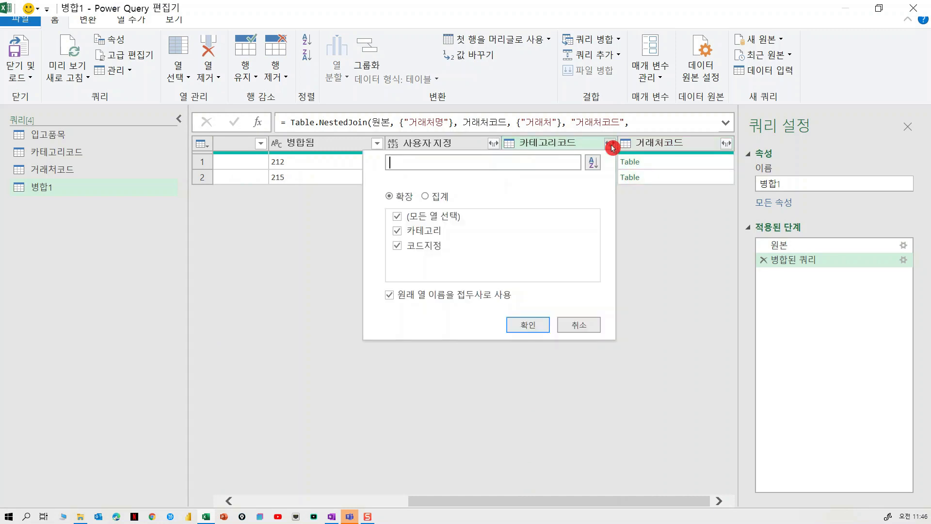
click(444, 216)
click(435, 245)
click(463, 294)
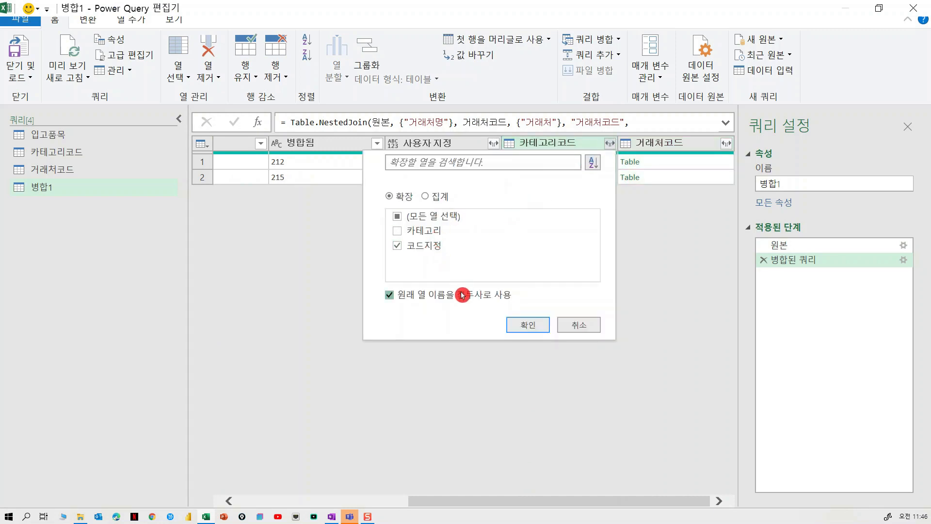
click(536, 330)
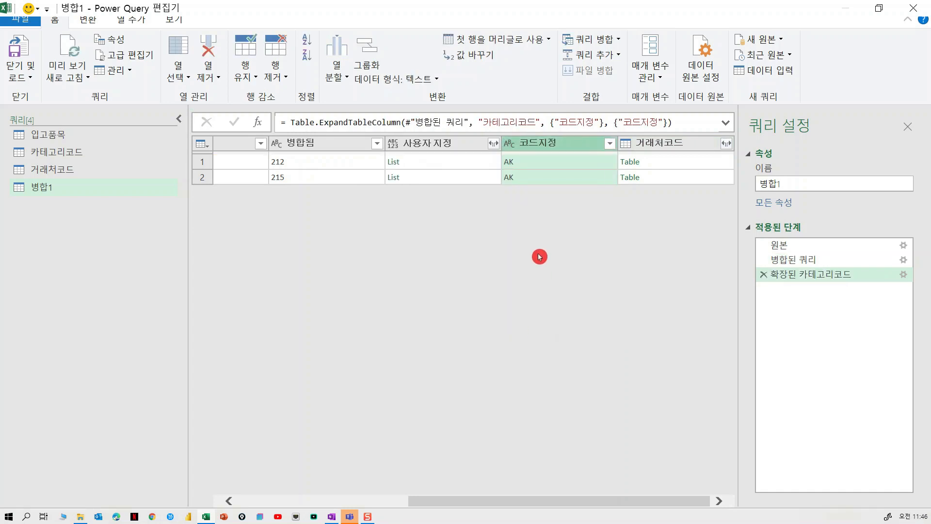
Step: Expand the 거래처코드 column to only the 코드 field
click(726, 143)
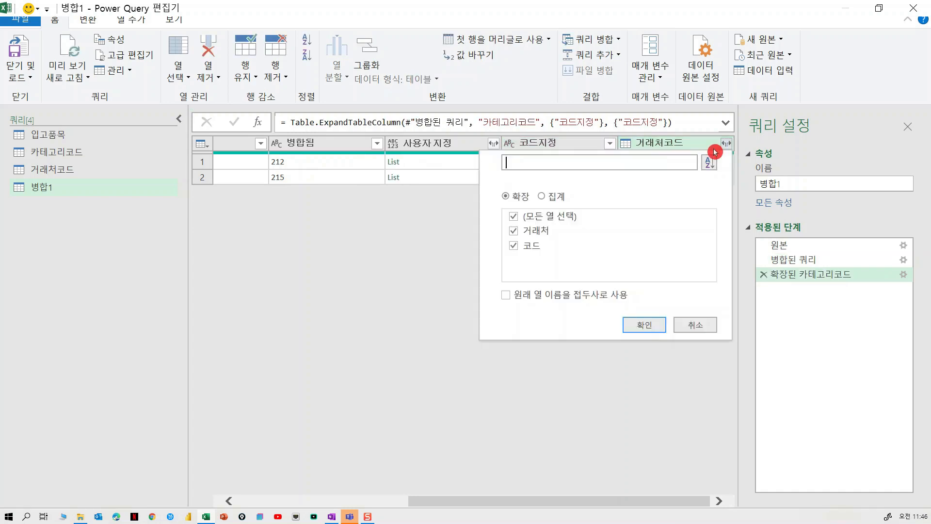
click(530, 217)
click(531, 245)
click(642, 326)
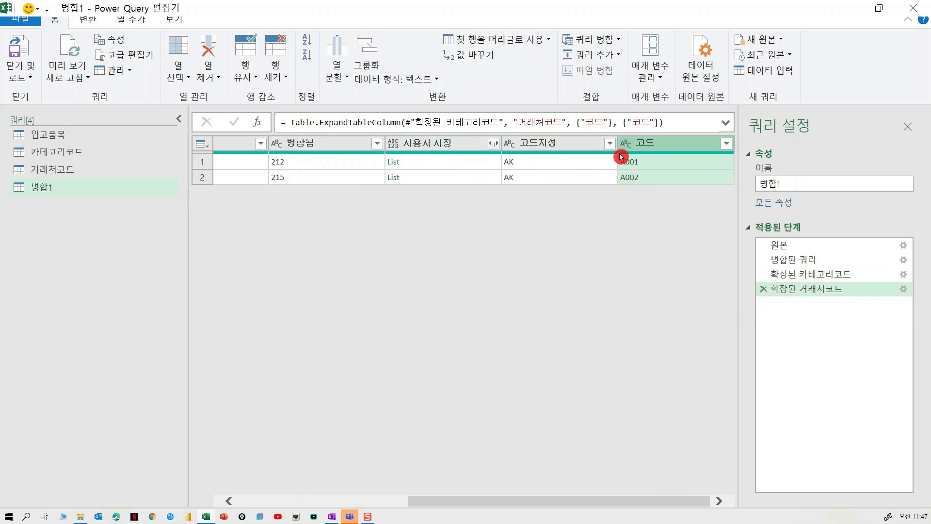
Step: Add a merged column named 코드1 combining 병합됨, 코드지정 and 코드 in that order with no separator
click(326, 146)
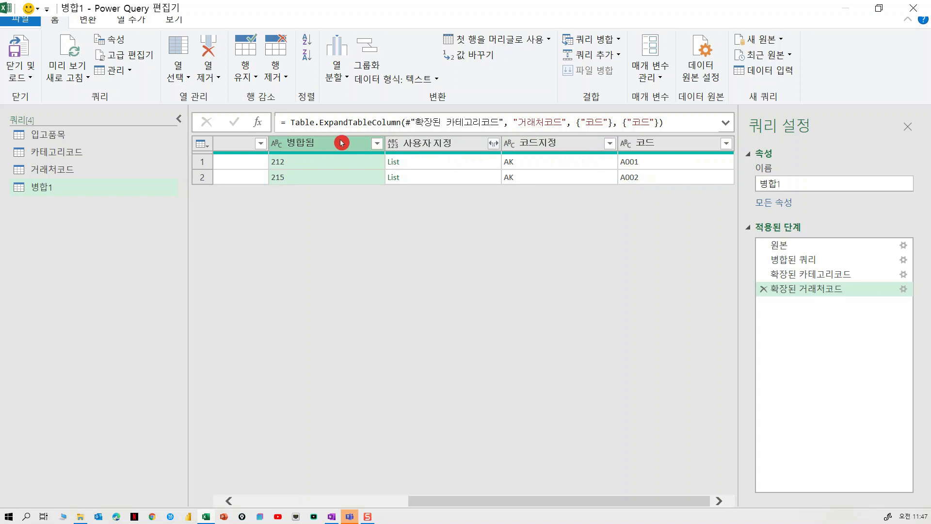
ctrl+click(544, 147)
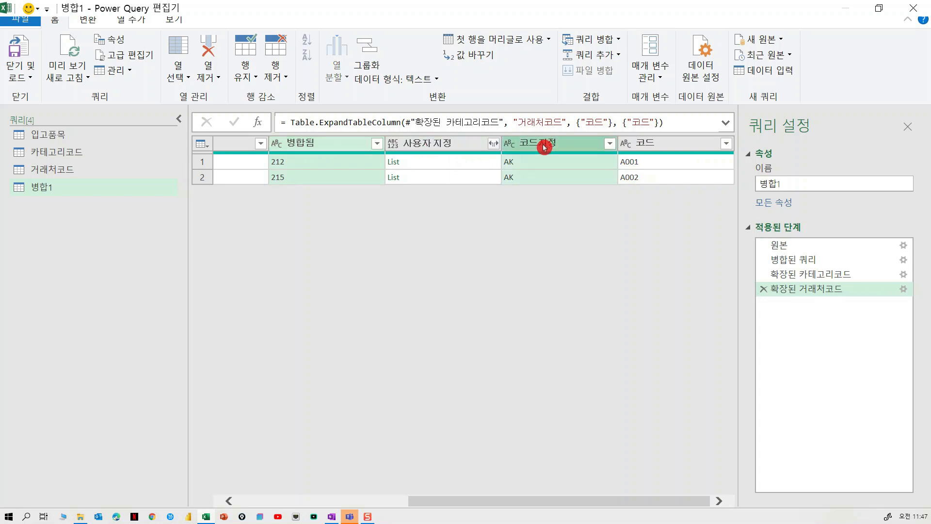
ctrl+click(660, 146)
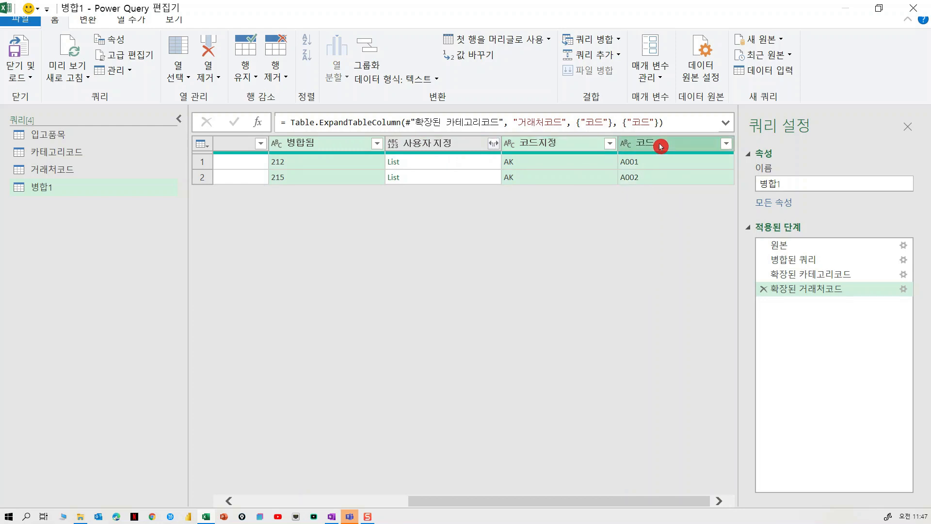
click(131, 21)
click(227, 39)
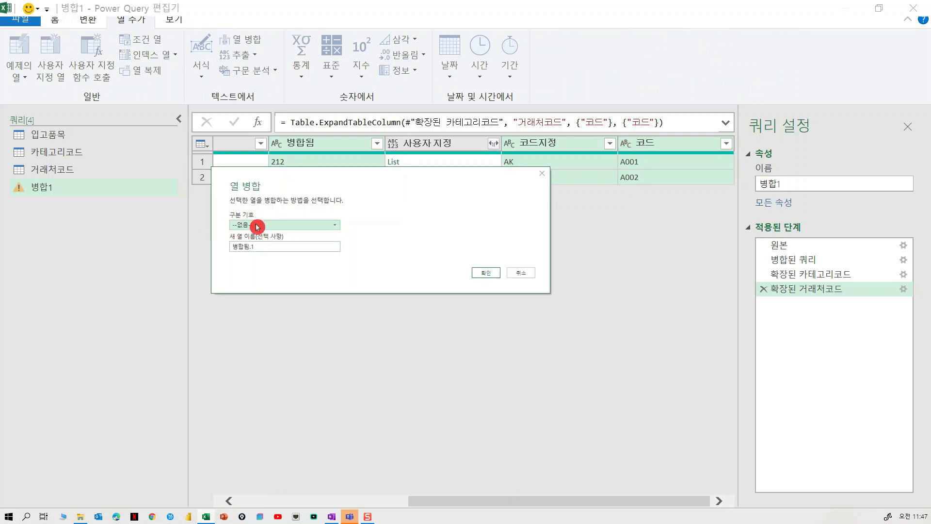
drag(269, 247, 223, 250)
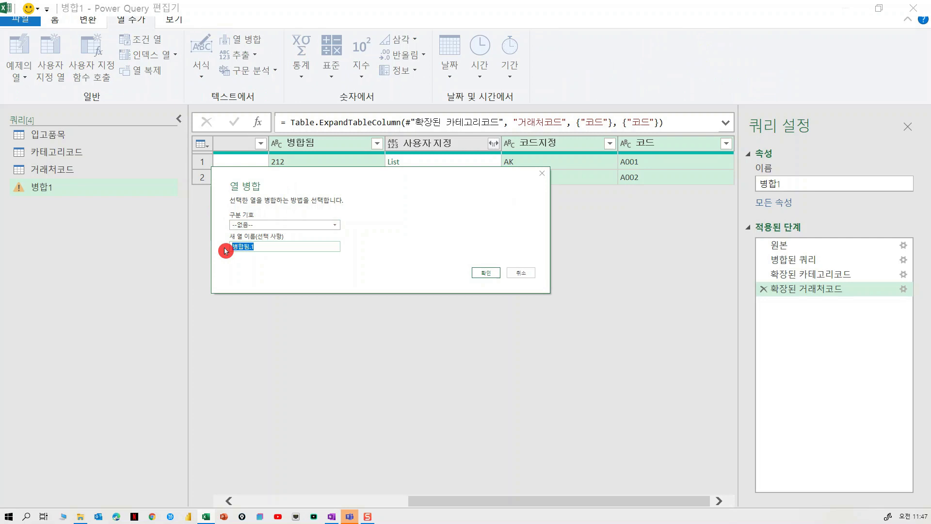
text(zh)
click(486, 273)
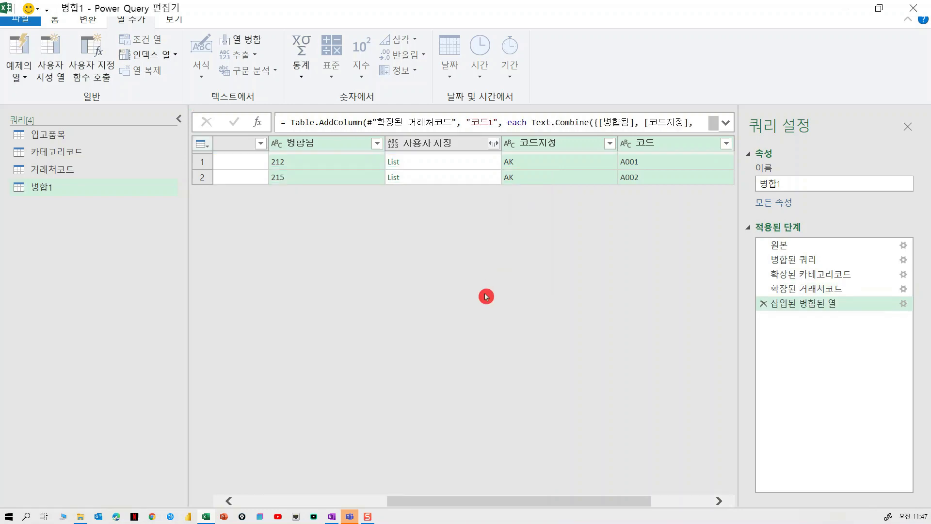
Step: Remove the 병합됨, 코드지정 and 코드 columns from the merged query
drag(608, 501, 704, 493)
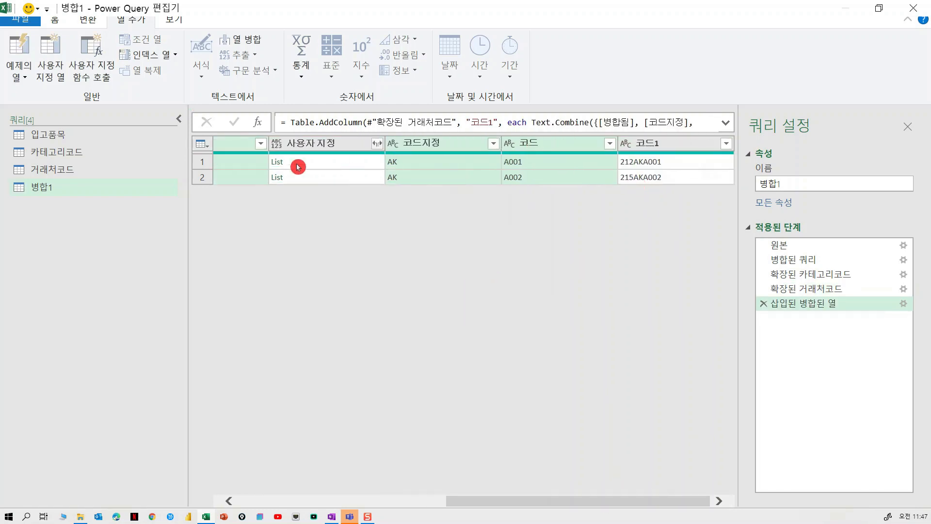
right_click(530, 144)
click(558, 162)
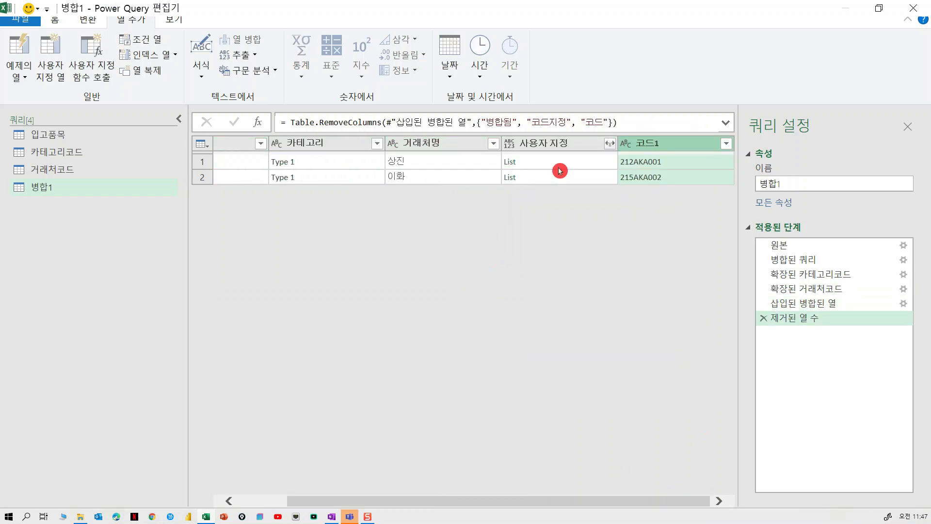
Step: Preview the number lists of both rows in the merged query's 사용자 지정 column
drag(488, 501, 439, 502)
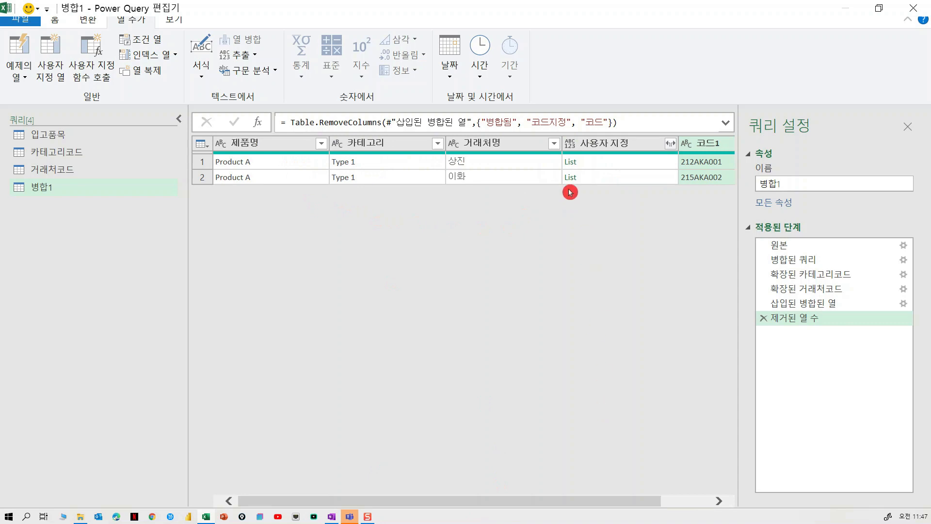
click(606, 166)
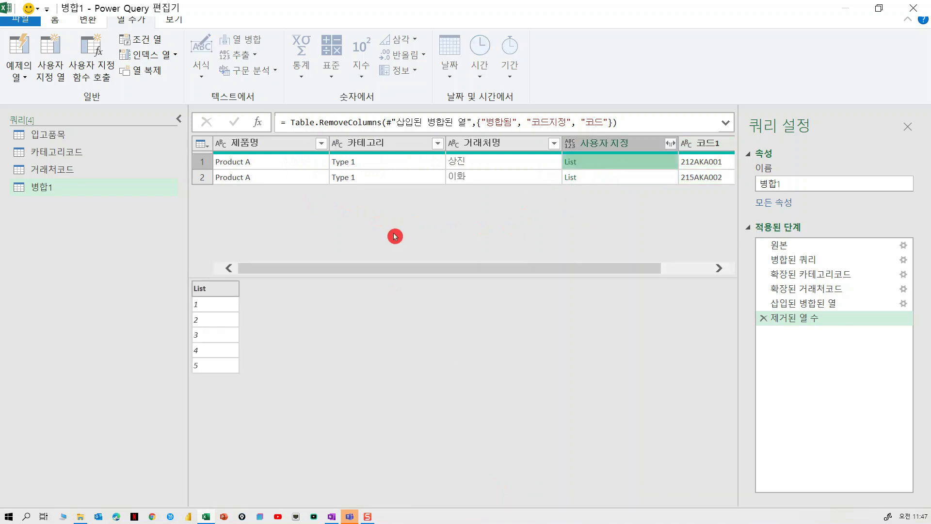
click(598, 180)
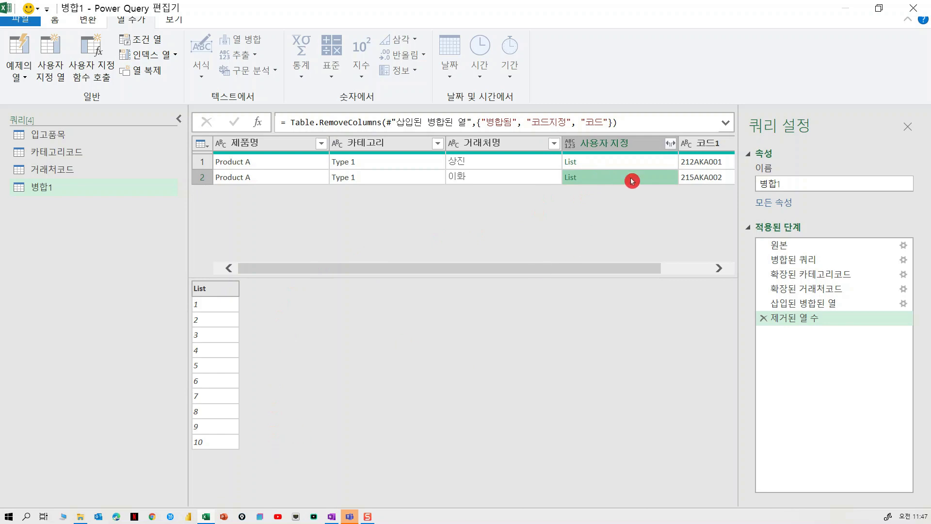
Step: Expand the lists in the 사용자 지정 column to new rows
drag(648, 268, 692, 268)
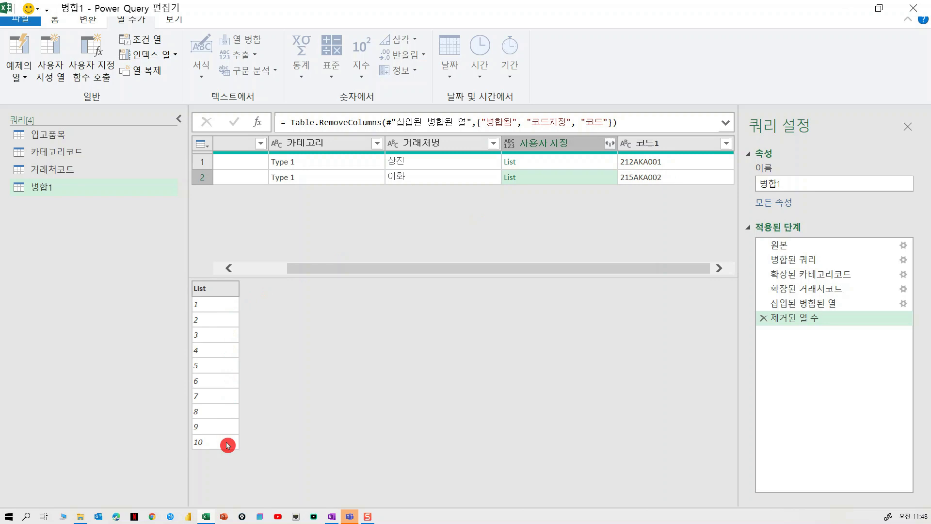
click(610, 144)
click(585, 162)
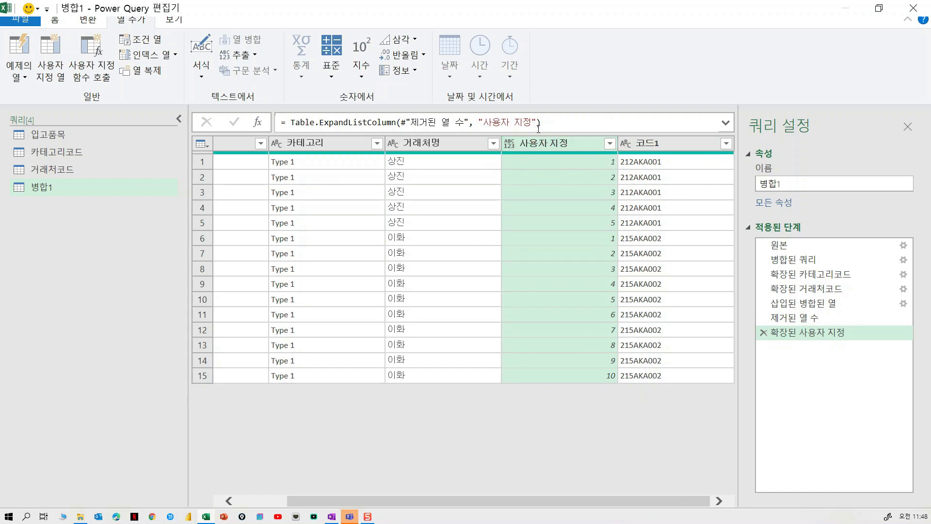
Step: Add a merged column named 코드 combining 코드1 and 사용자 지정 in that order with no separator
click(668, 145)
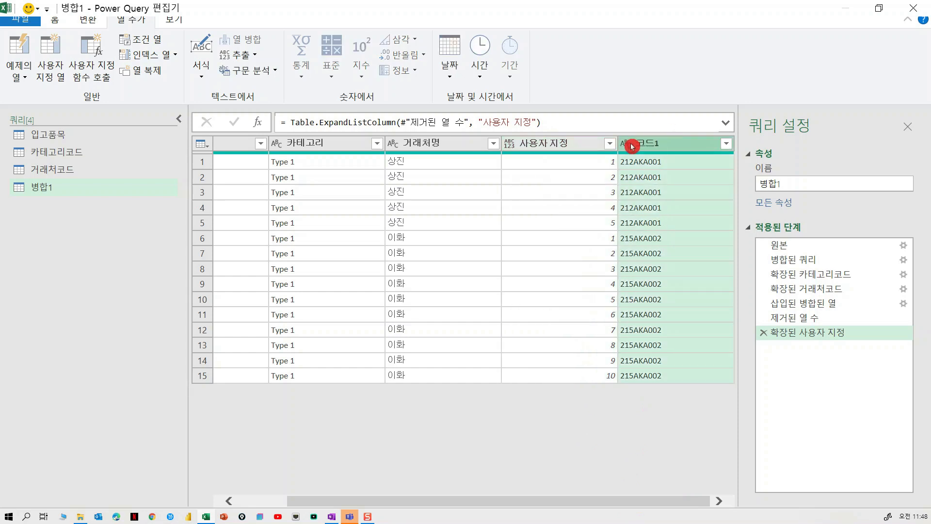
ctrl+click(560, 144)
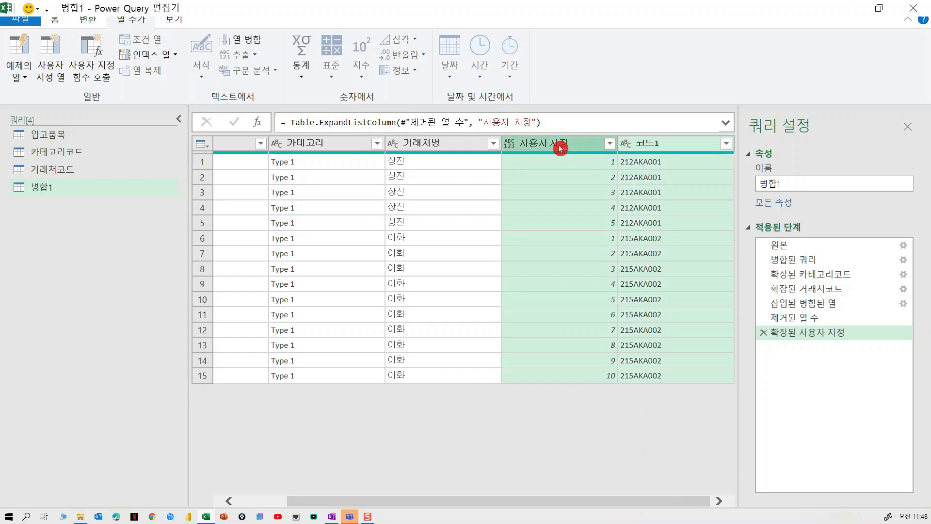
click(231, 40)
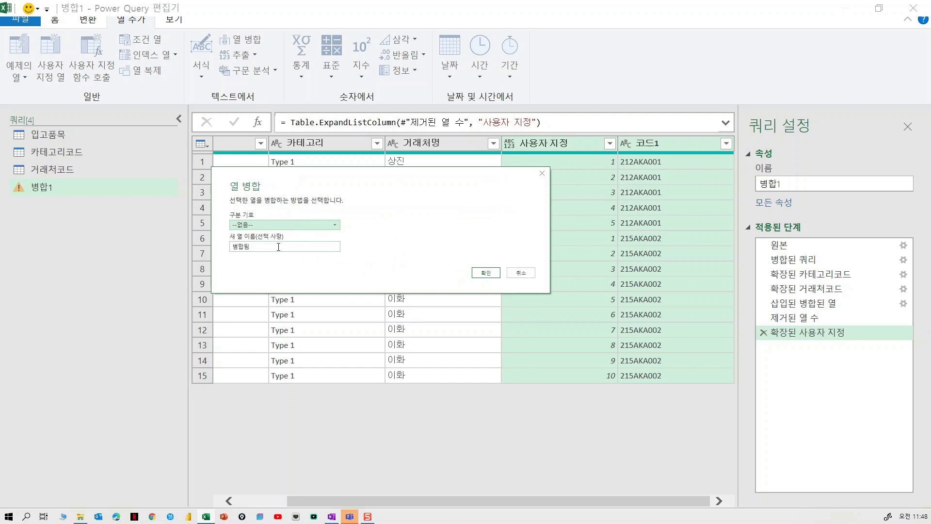
drag(276, 246, 221, 248)
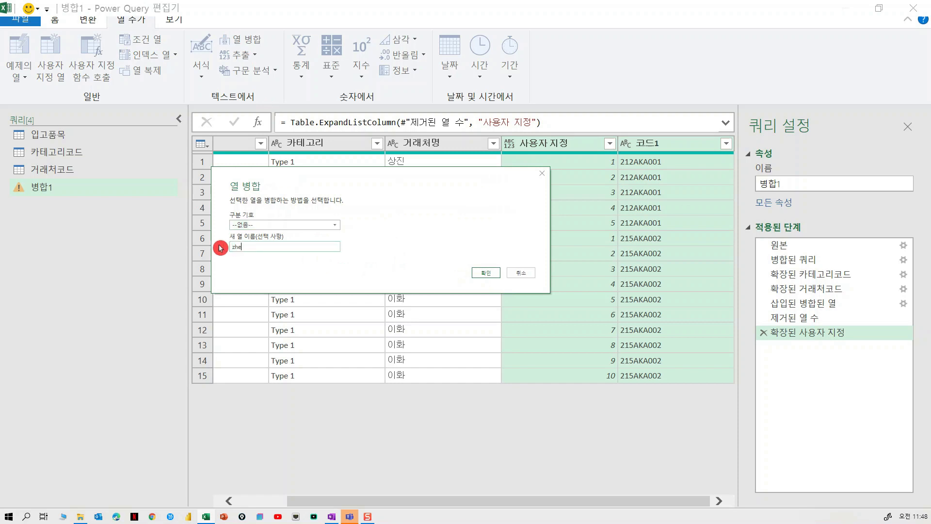
text(코드)
click(486, 272)
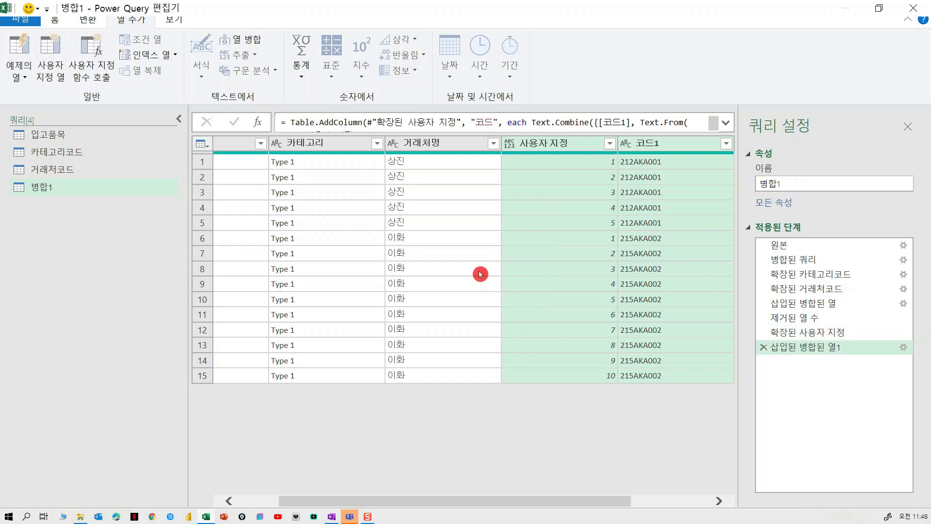
Step: Remove the 사용자 지정 and 코드1 columns from the merged query
drag(574, 497, 681, 498)
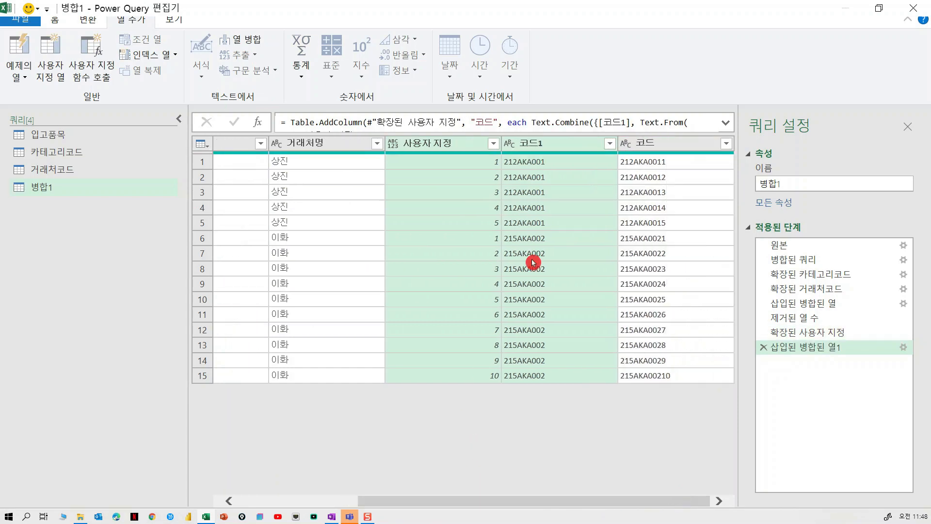
right_click(573, 148)
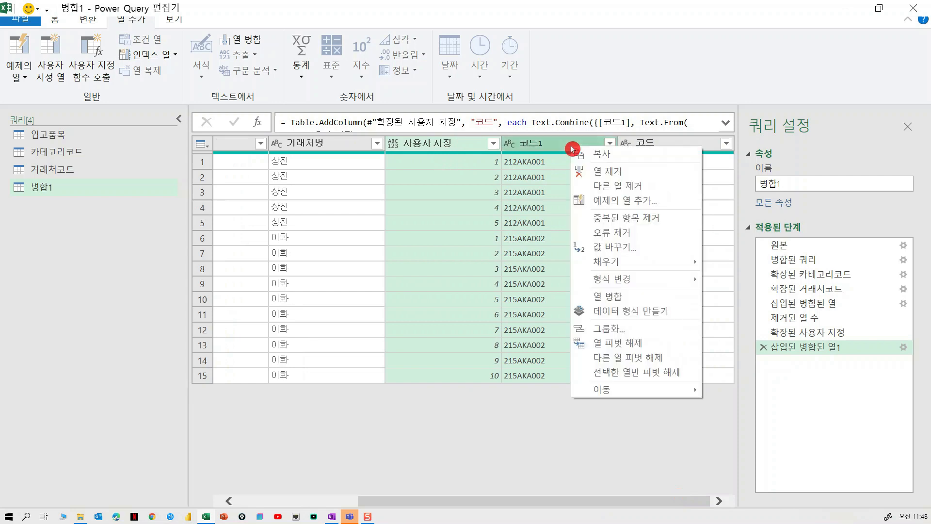
click(596, 171)
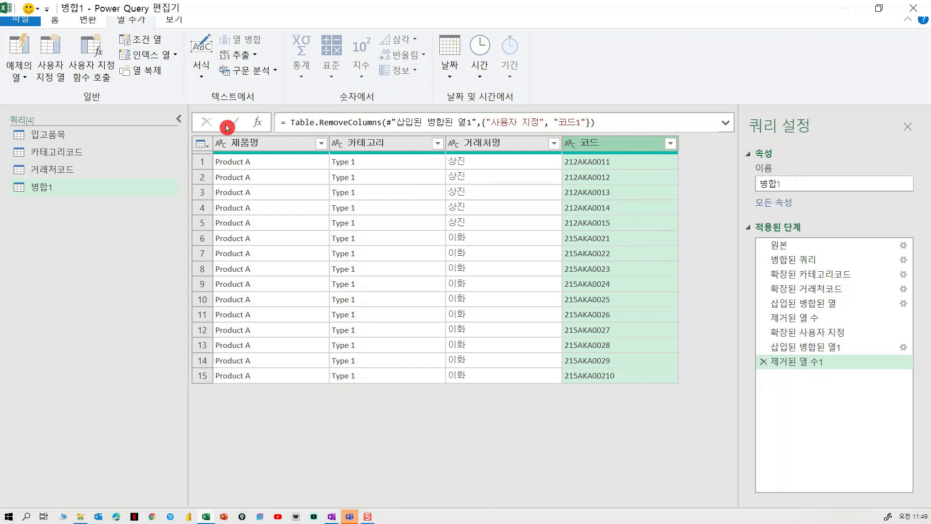
Step: Close the Power Query editor and load the new queries as connection only
click(57, 23)
click(23, 78)
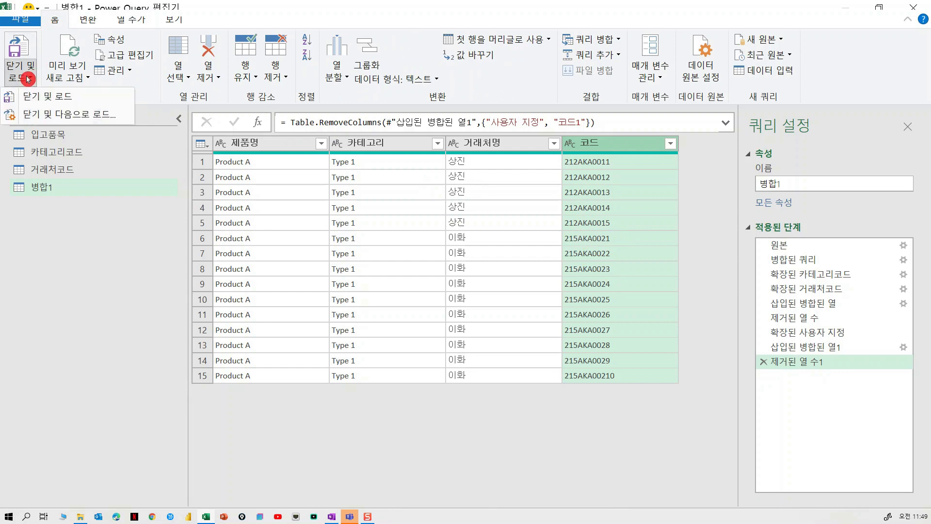
click(40, 115)
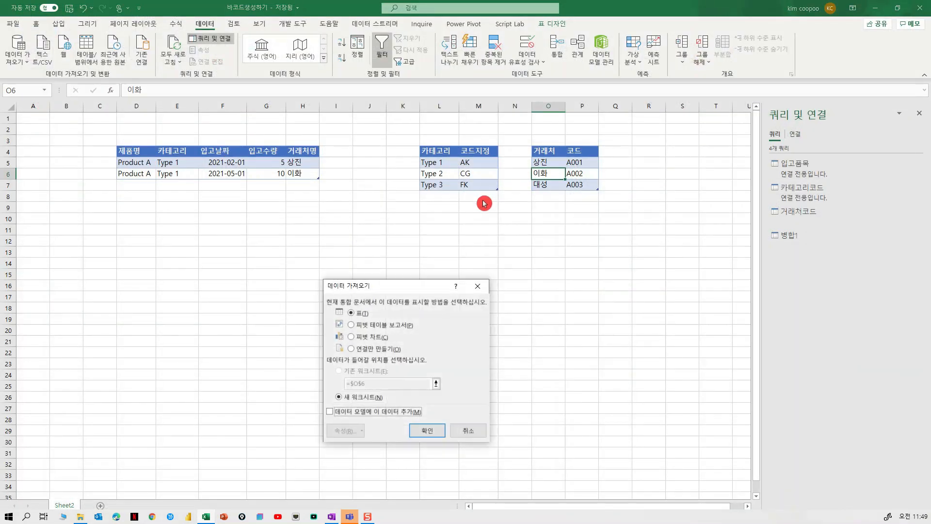
click(381, 349)
click(428, 431)
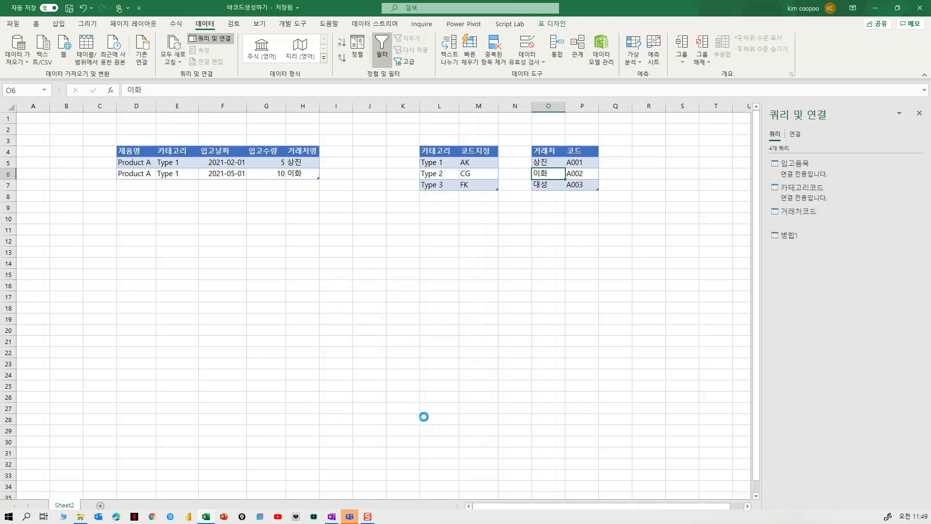
Step: Add a new worksheet and load the 병합1 query as a table at cell D14 of Sheet2
click(101, 506)
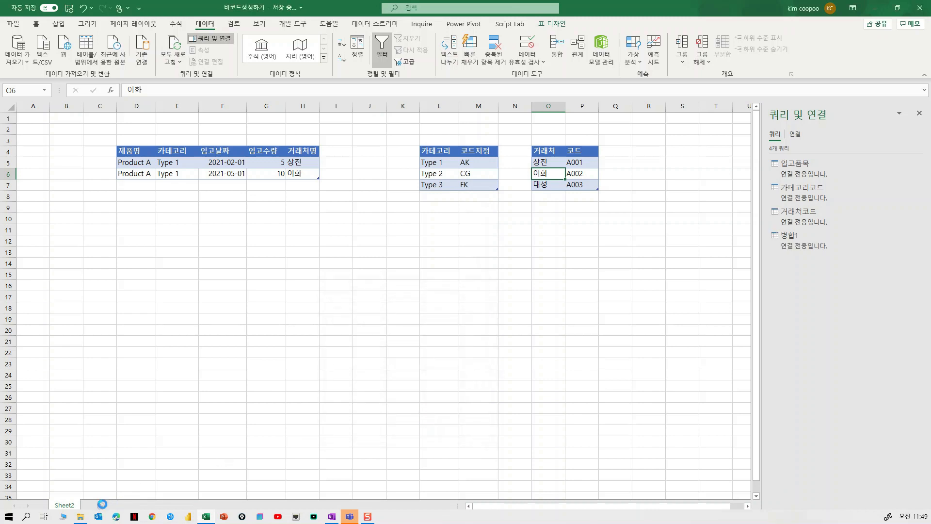
click(64, 506)
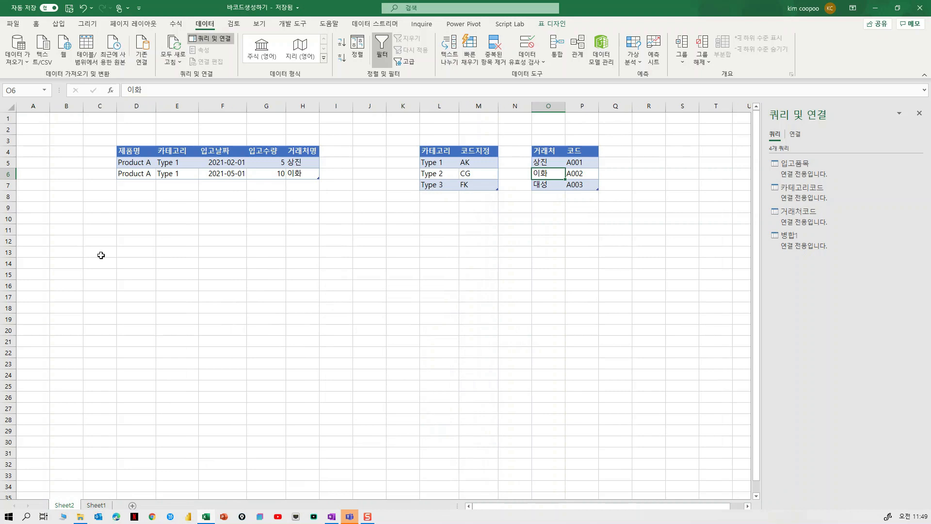
click(142, 262)
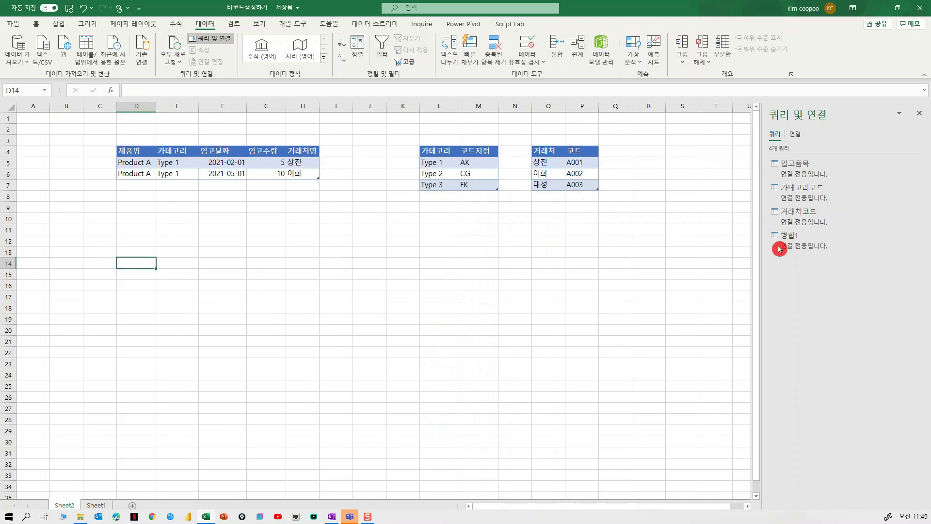
click(807, 242)
right_click(807, 242)
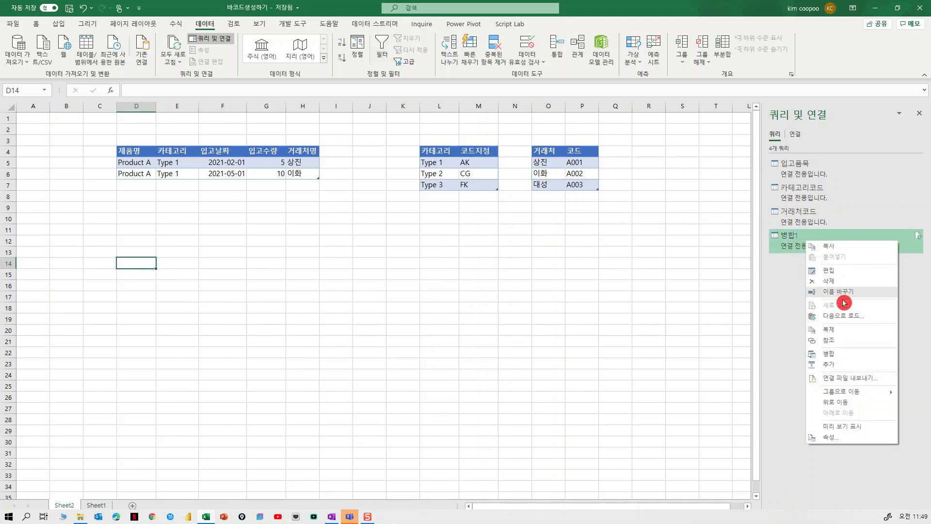
click(842, 316)
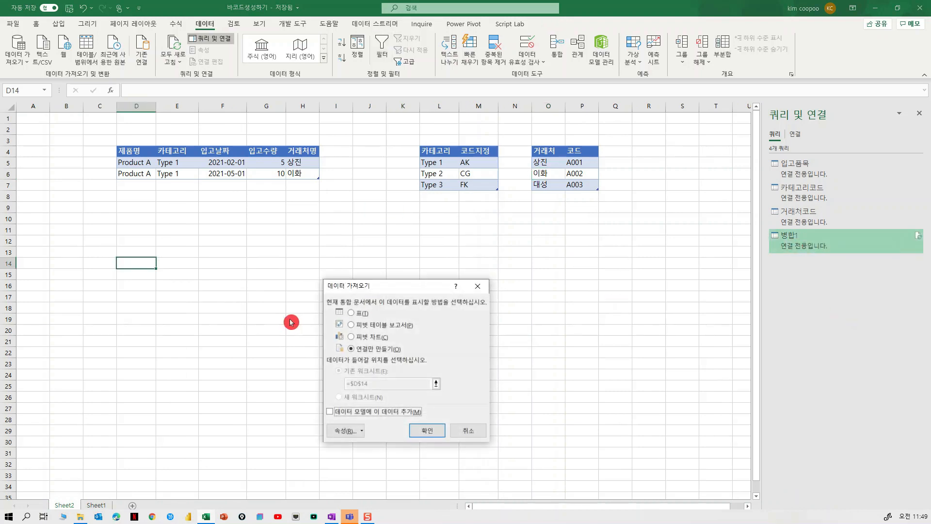
click(359, 313)
click(427, 431)
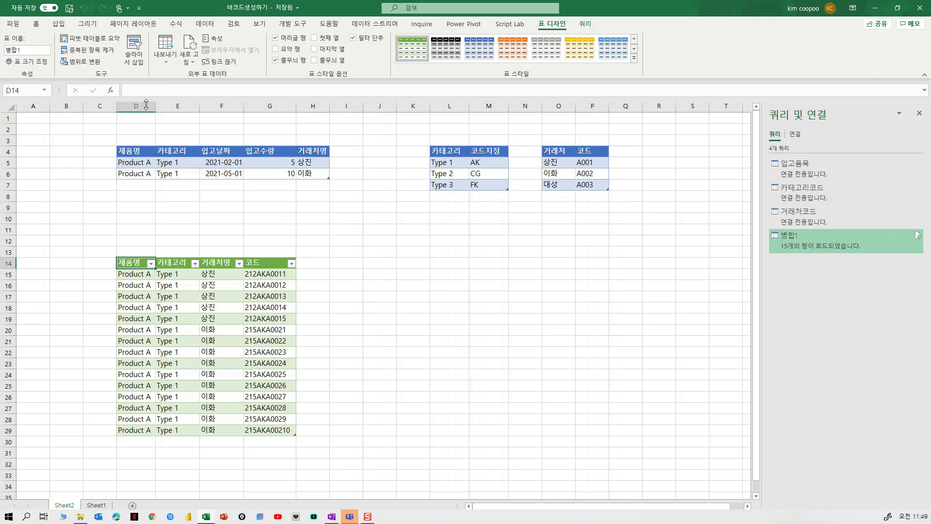
Step: Format the 코드 values in G15:G29 of the loaded table with the Code 128 barcode font
click(92, 43)
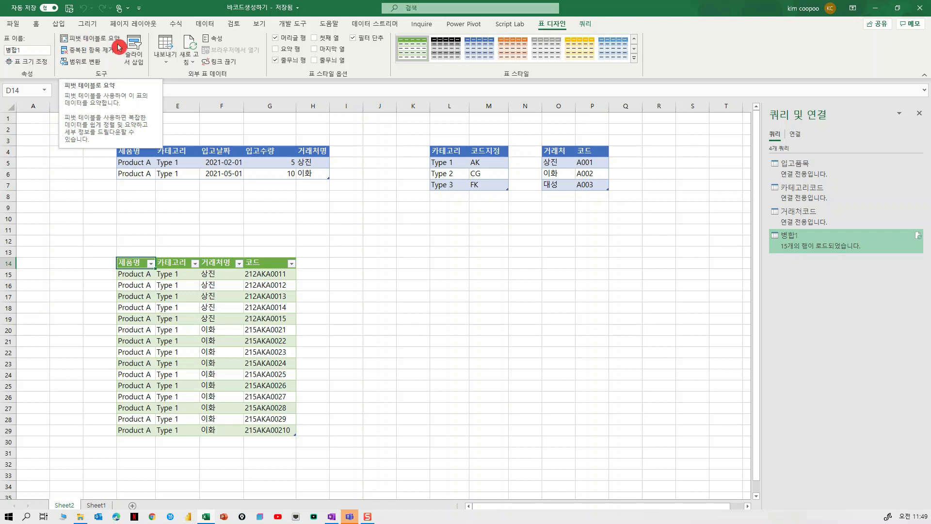
click(38, 25)
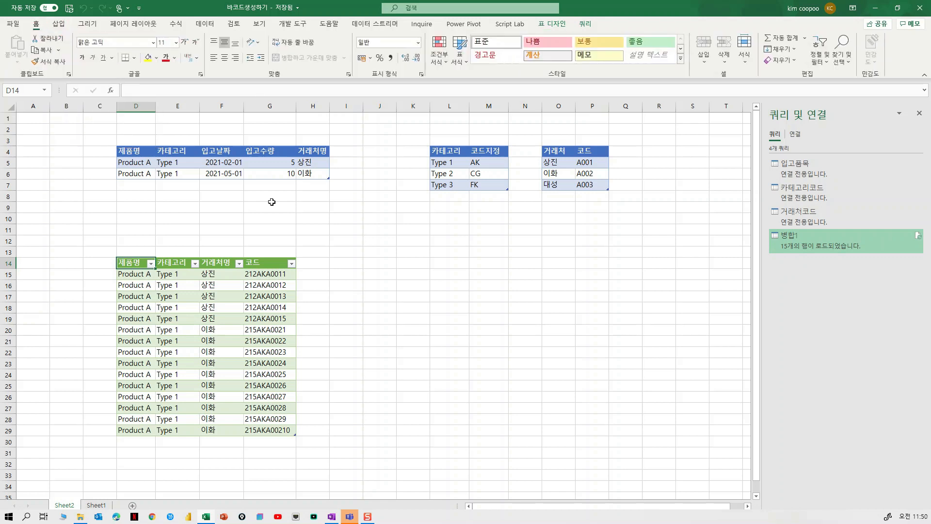
drag(267, 273, 268, 430)
click(155, 27)
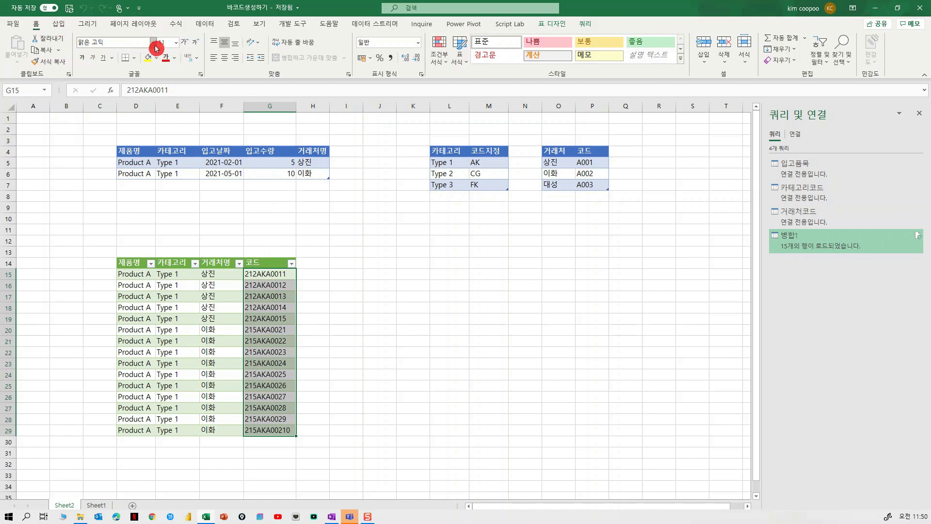
click(154, 44)
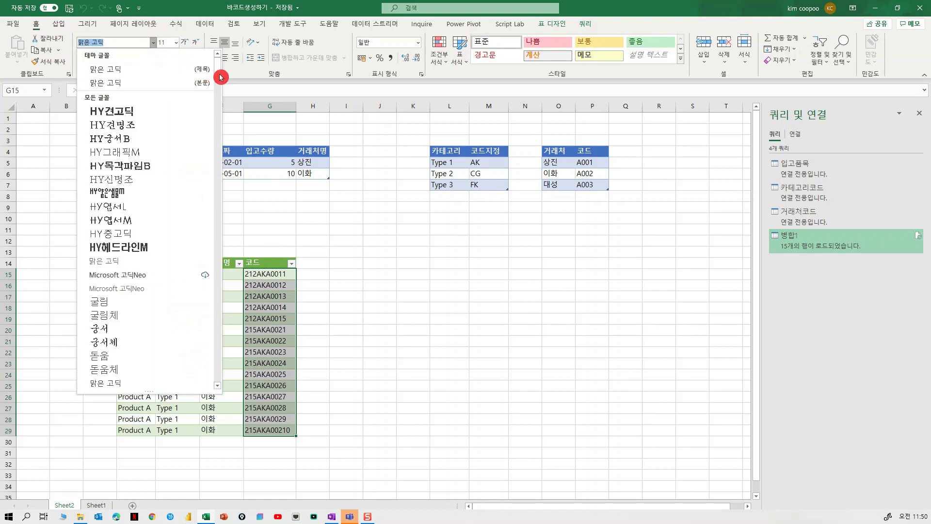
drag(218, 72, 218, 176)
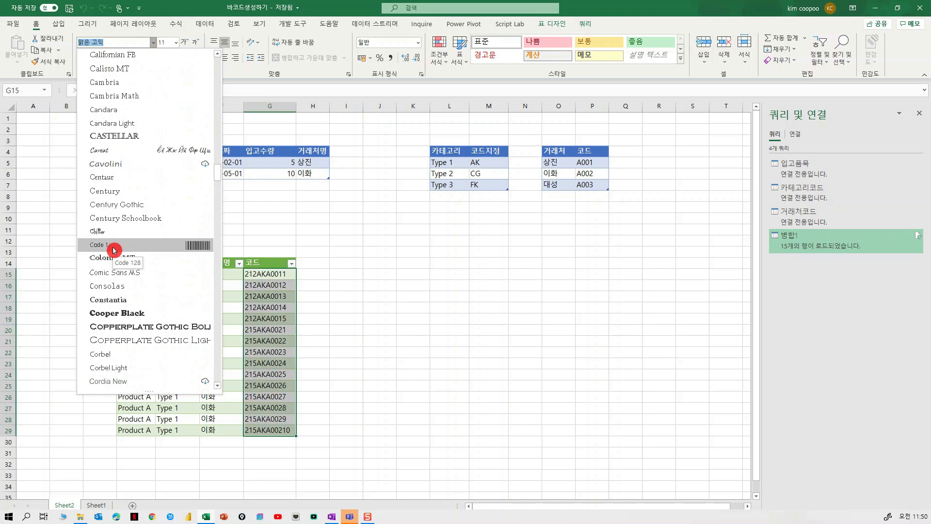
click(114, 245)
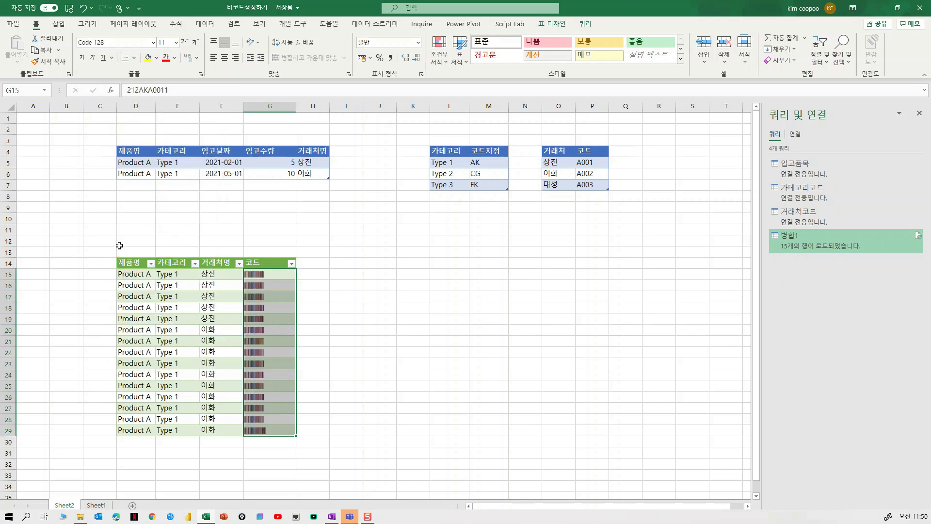
click(419, 328)
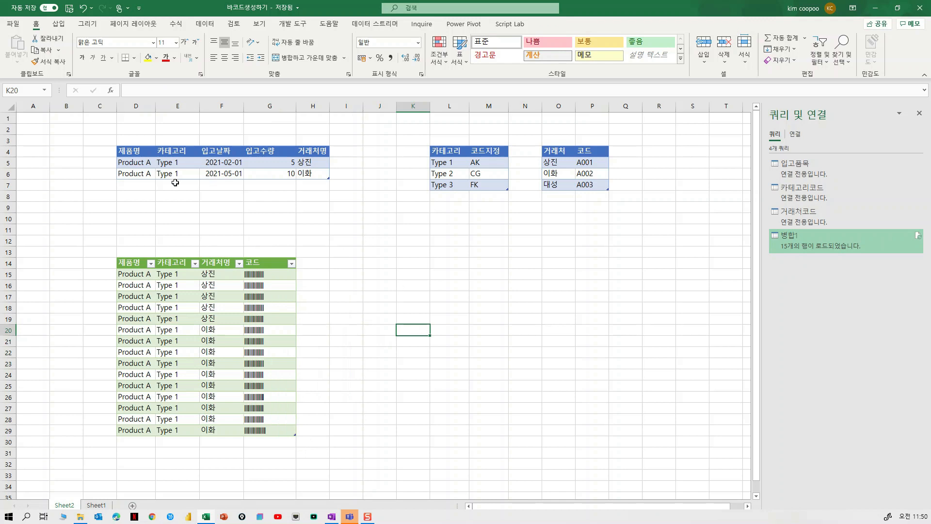
Step: Start a new row in the stock table with the product name Product B in D7
click(138, 183)
text(product A)
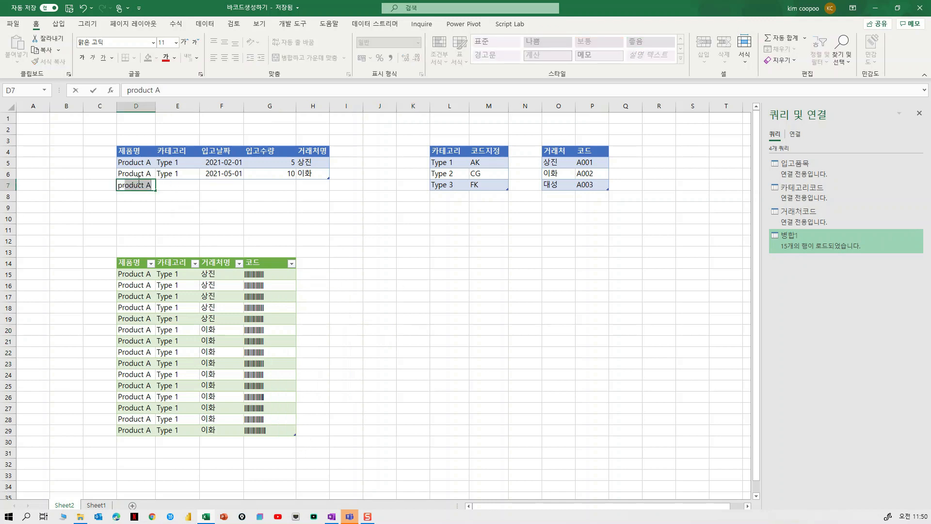
key(ctrl+Return)
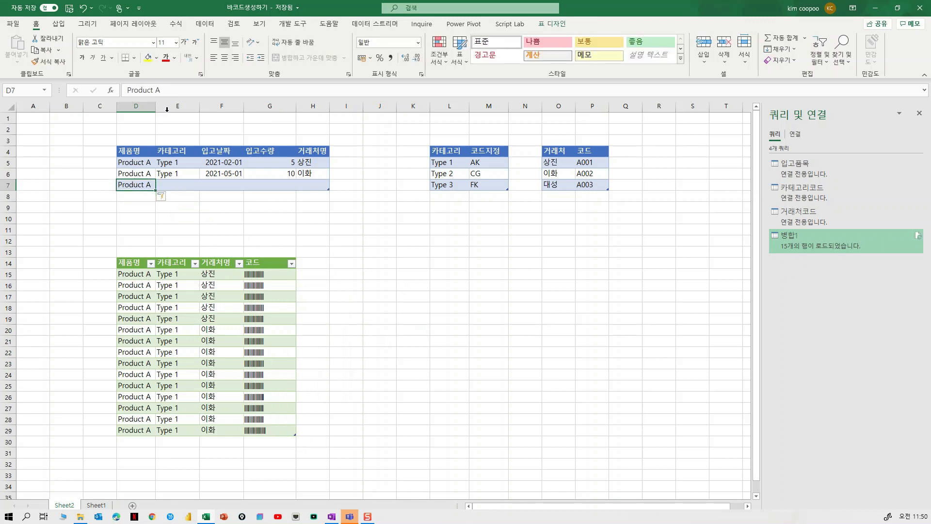
click(173, 91)
key(BackSpace)
text(B)
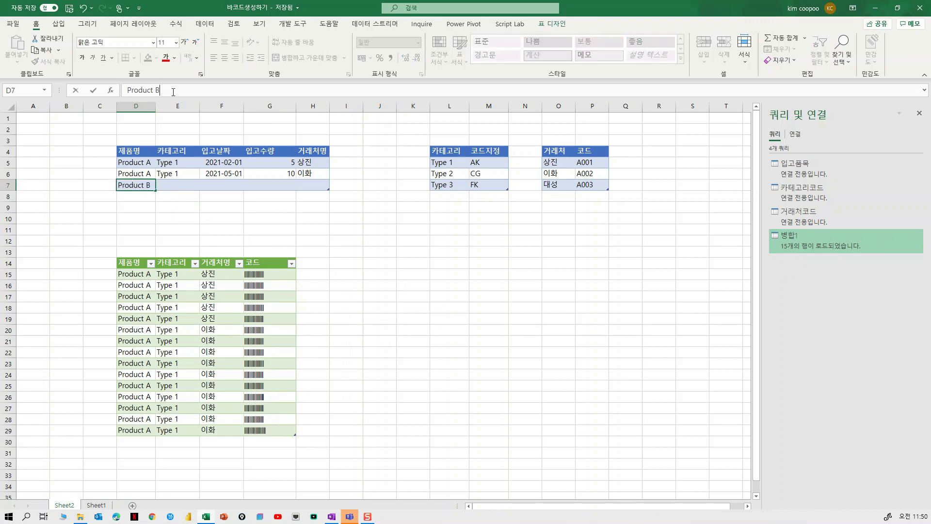
Step: Enter Type 3 as the category of the Product B row in E7
click(175, 186)
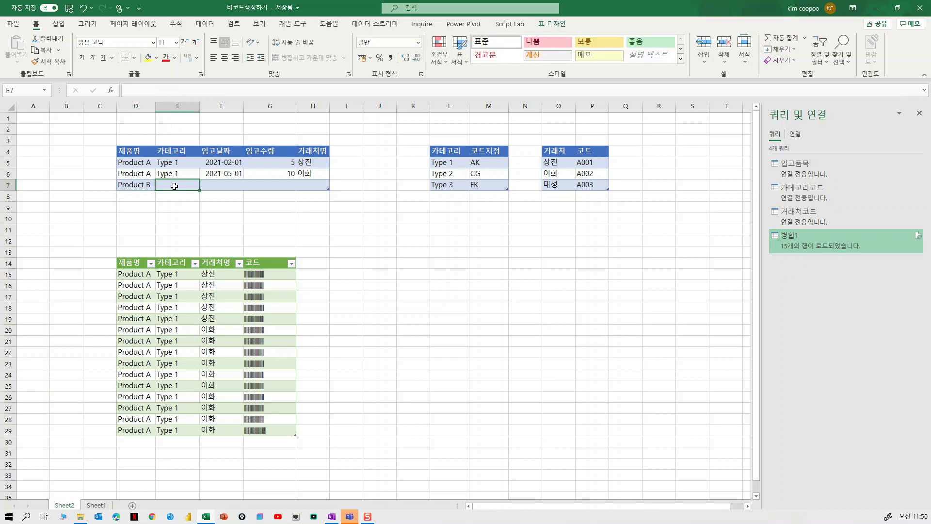
text(Type 1)
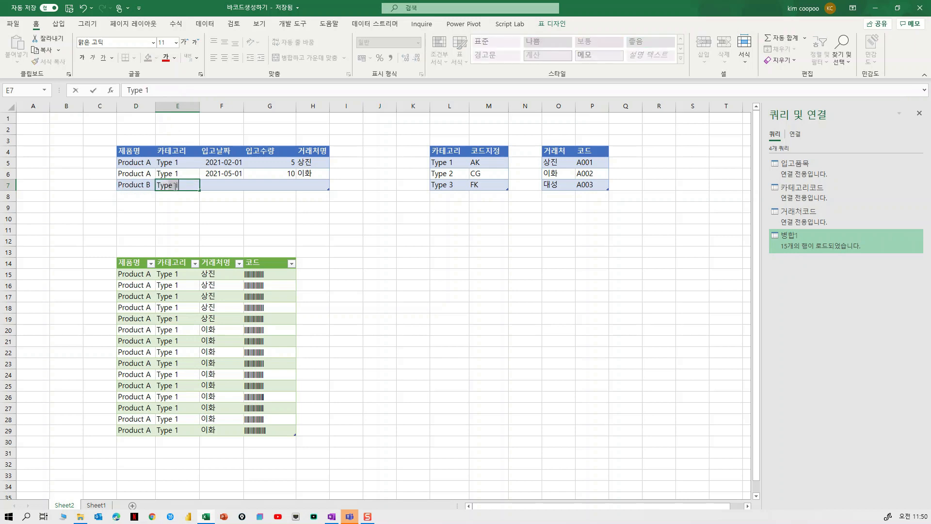
click(194, 210)
click(188, 185)
click(162, 90)
key(BackSpace)
text(3)
Step: Enter the stock date 20201-4-3 and the quantity 20 in the Product B row
click(233, 182)
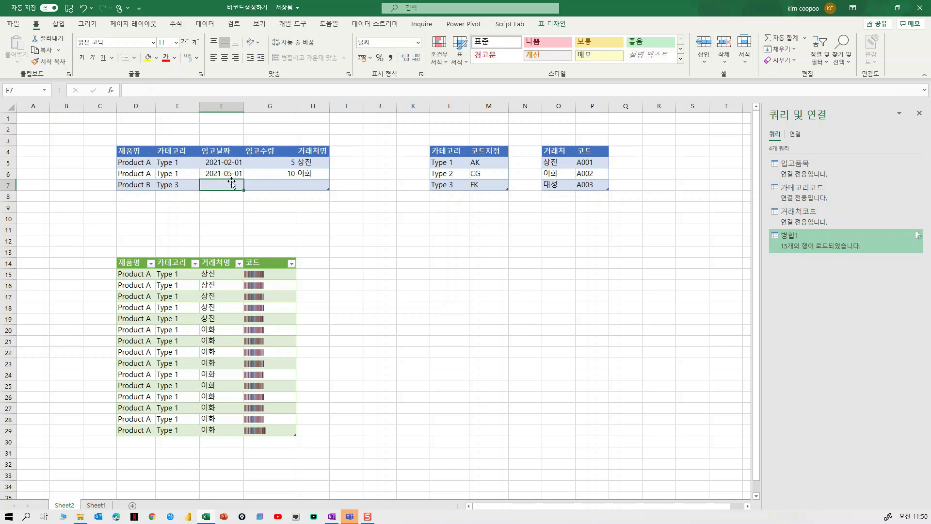
text(20201-4-3)
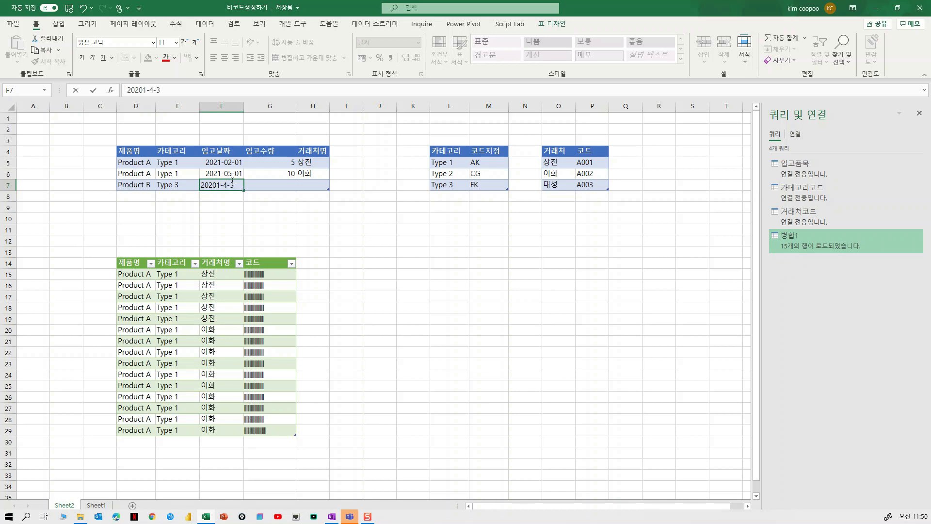
click(274, 185)
text(20)
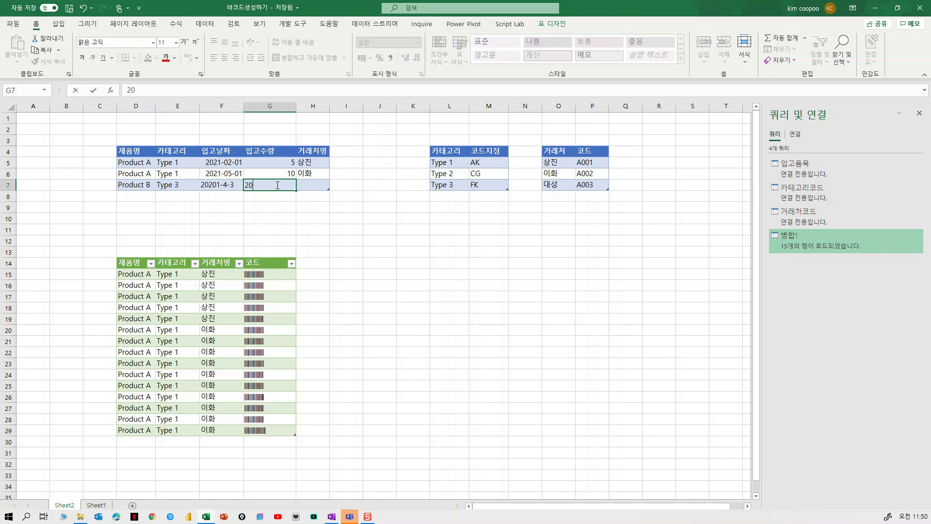
Step: Enter 대성 as the supplier of the Product B row in H7
click(321, 183)
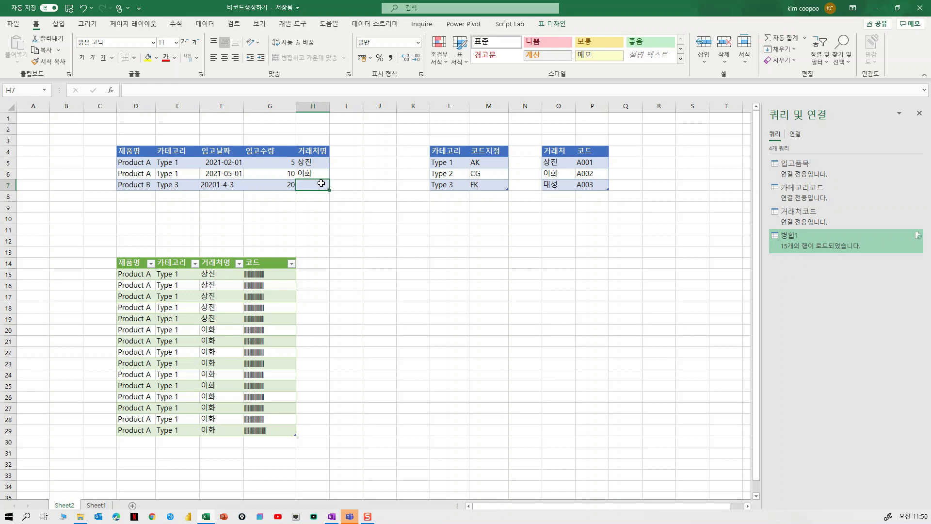
double_click(322, 183)
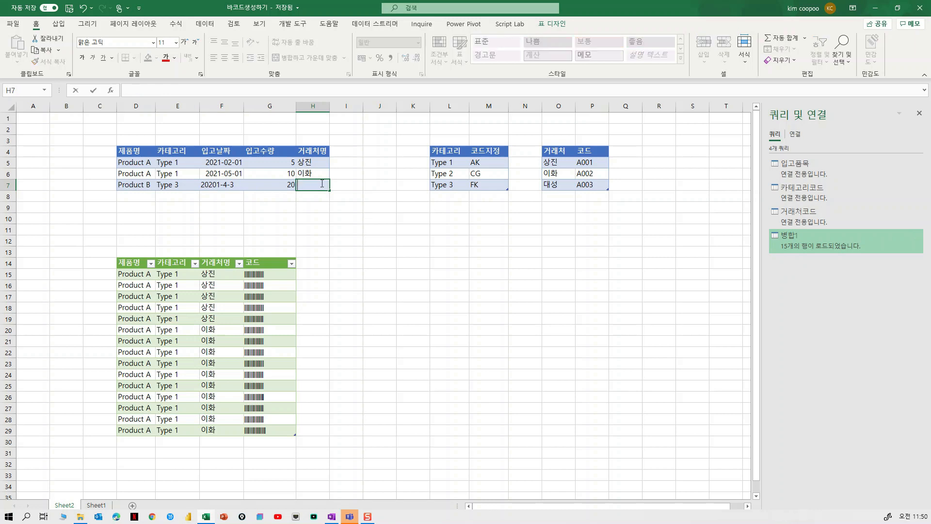
text(대성)
key(Return)
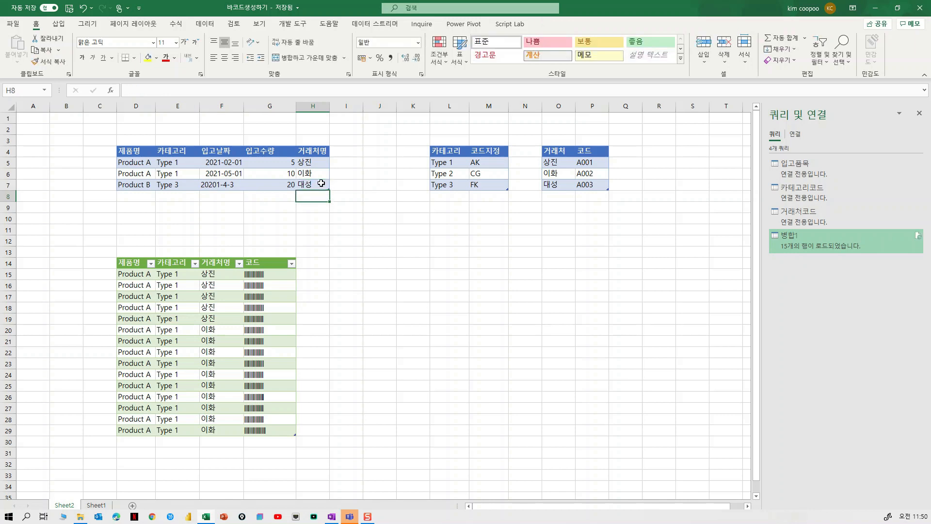
Step: Refresh all queries so the barcode table picks up the new Product B stock row, and look through the expanded rows
click(198, 387)
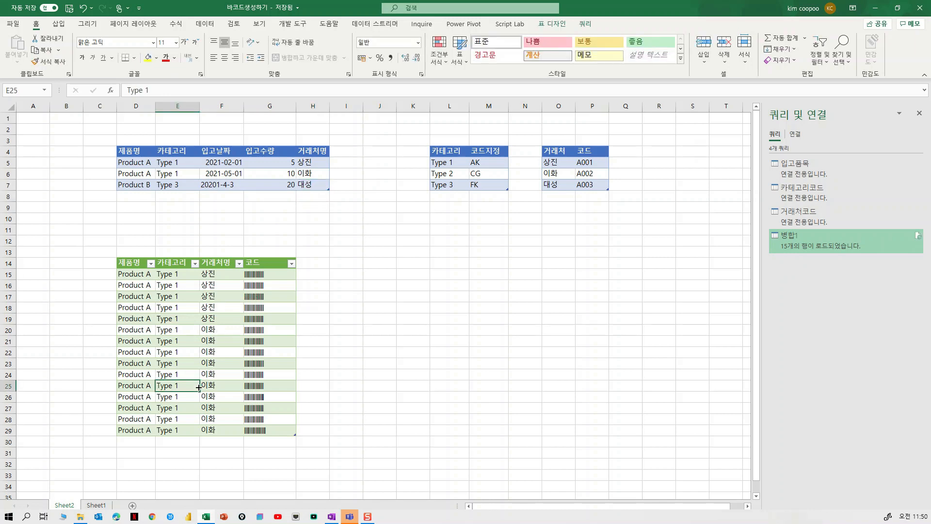
click(207, 27)
click(172, 47)
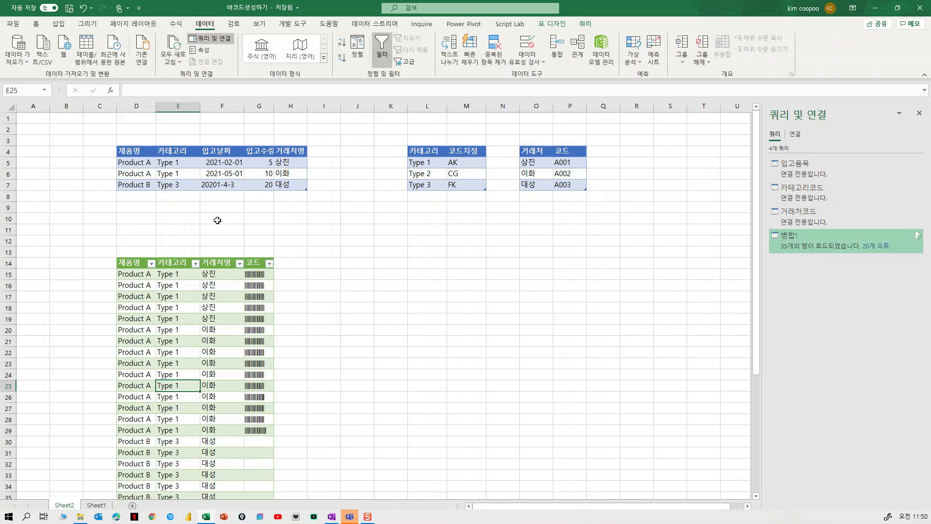
scroll(218, 220, down, 3)
scroll(217, 220, up, 3)
scroll(217, 220, down, 5)
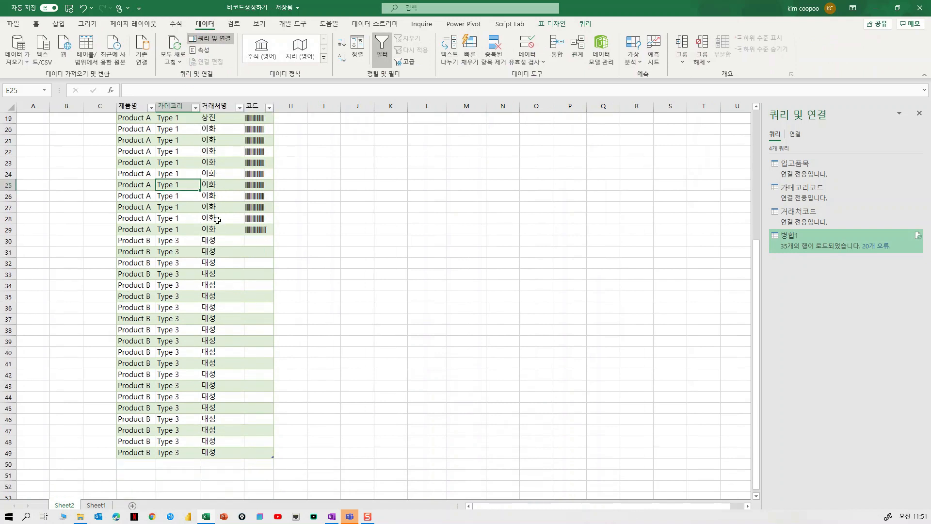
Step: Check the code column of the Product B rows in the barcode table against the stock table
click(266, 242)
click(258, 263)
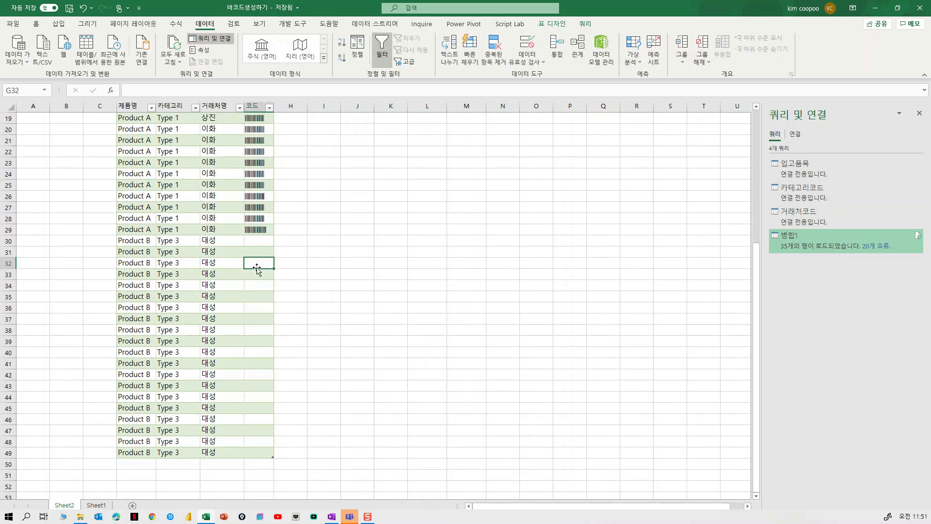
scroll(257, 268, up, 3)
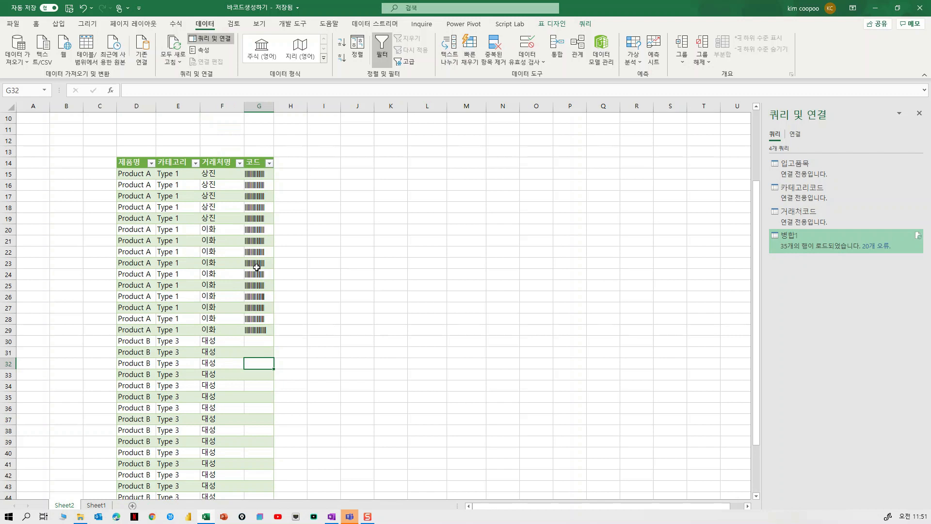
scroll(257, 267, up, 3)
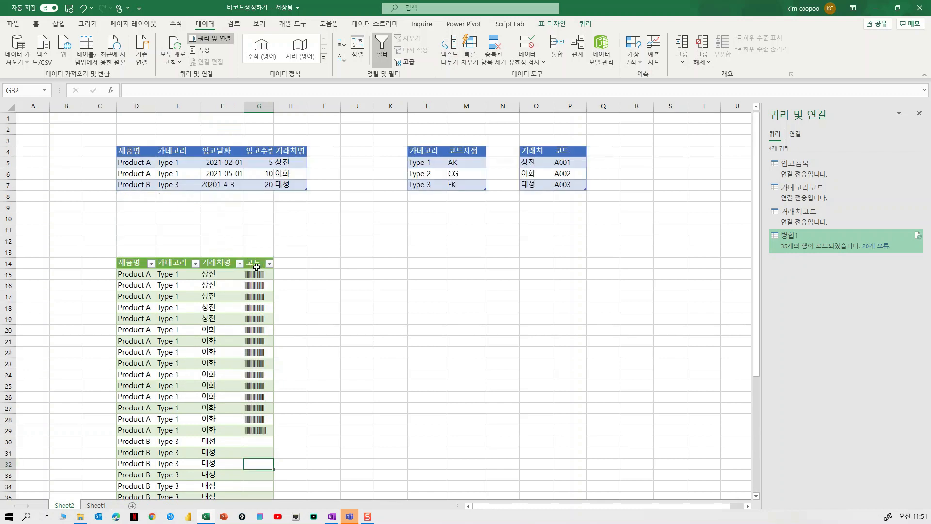
Step: Correct the stock date of the Product B row in F7 to 2021-4-3
click(219, 186)
double_click(220, 186)
key(BackSpace)
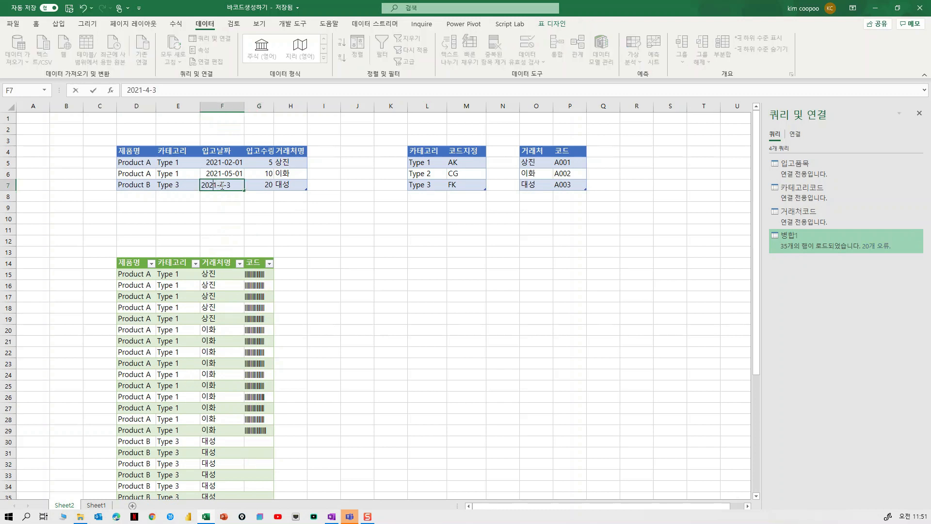
key(Return)
Step: Refresh all queries again to regenerate the Product B barcodes with the corrected date, and review the table down to its last row
click(202, 350)
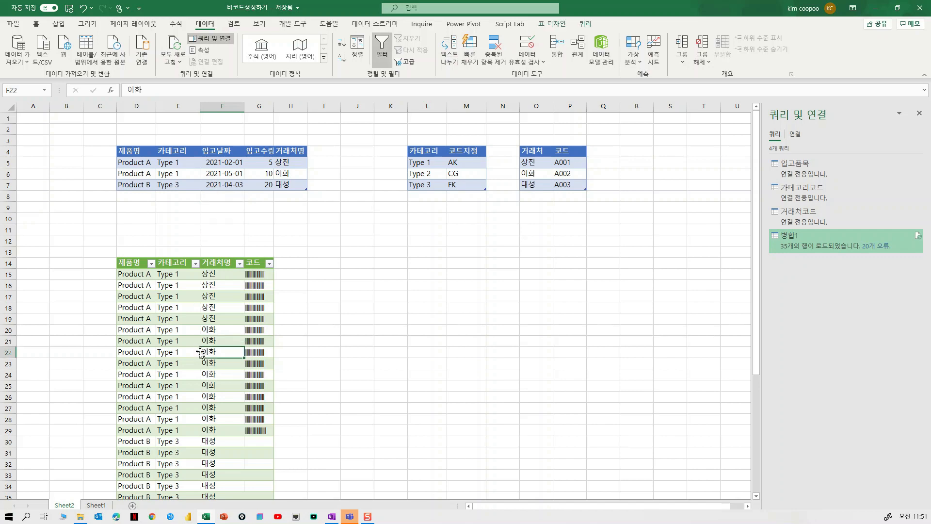
click(178, 50)
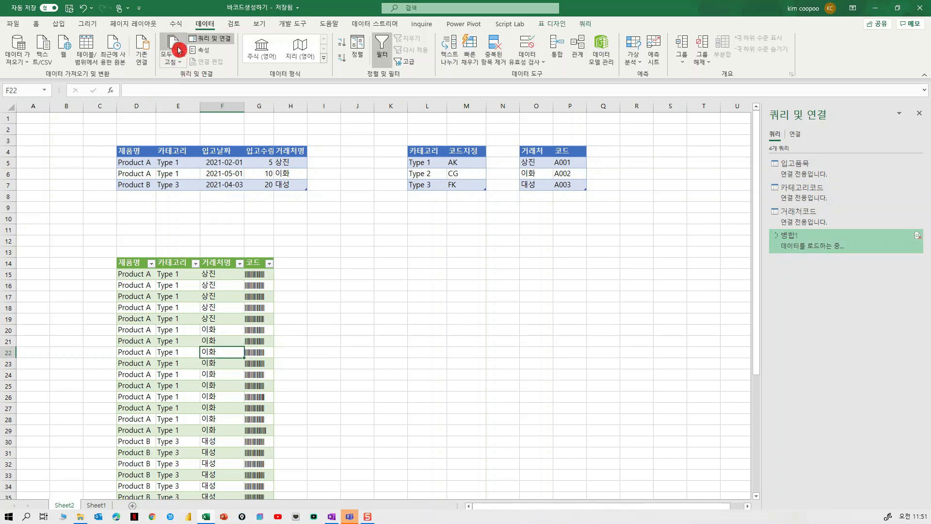
scroll(354, 250, down, 3)
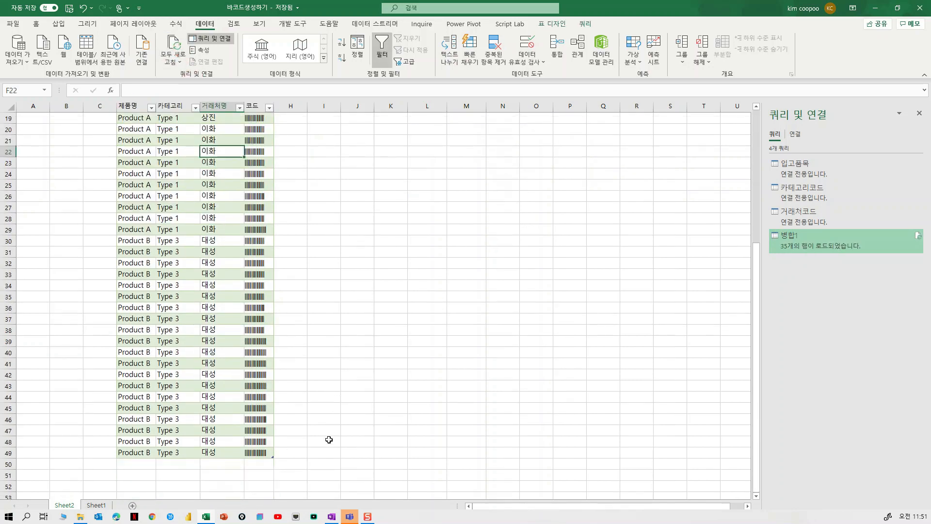
scroll(329, 440, up, 4)
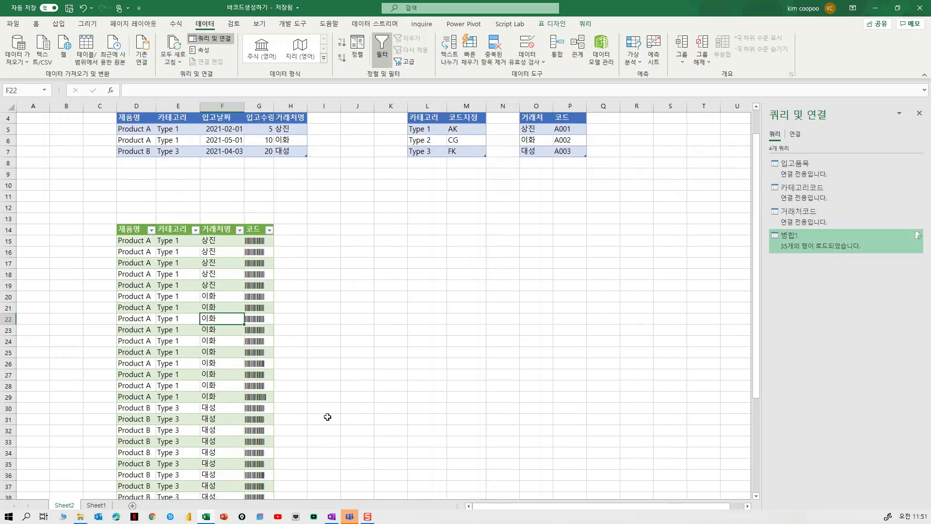
scroll(326, 416, up, 1)
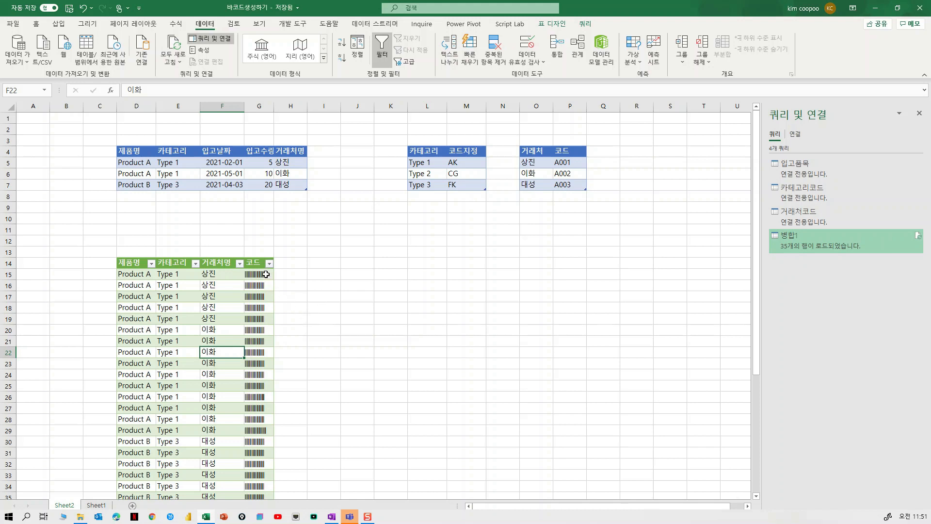
click(389, 282)
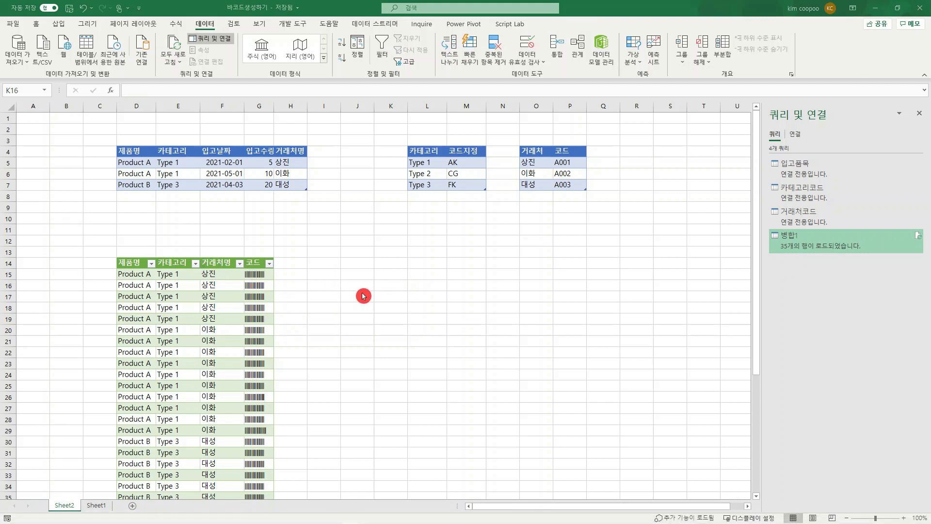
scroll(364, 296, down, 2)
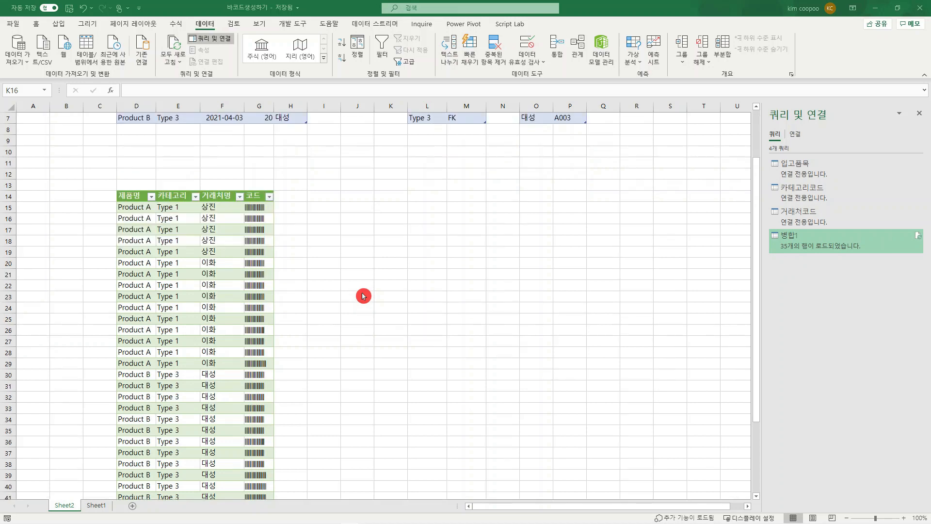
scroll(363, 296, up, 2)
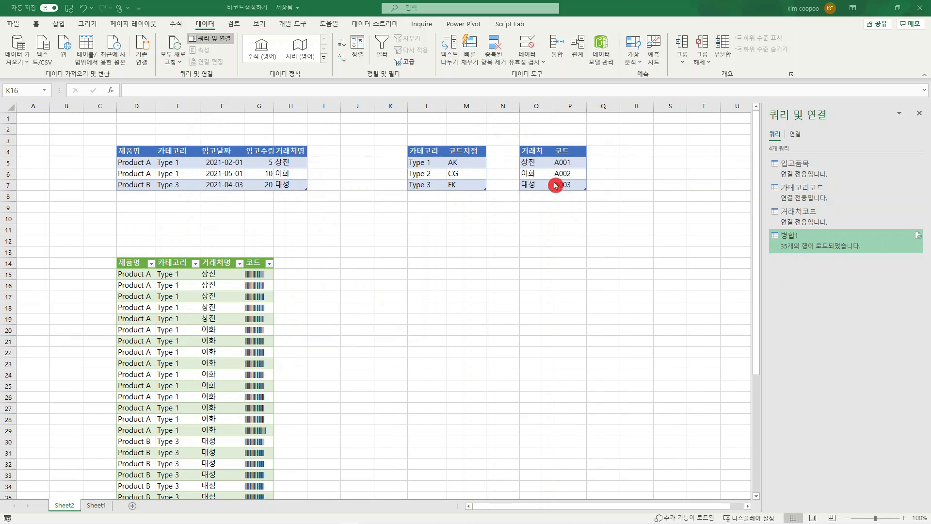
click(597, 164)
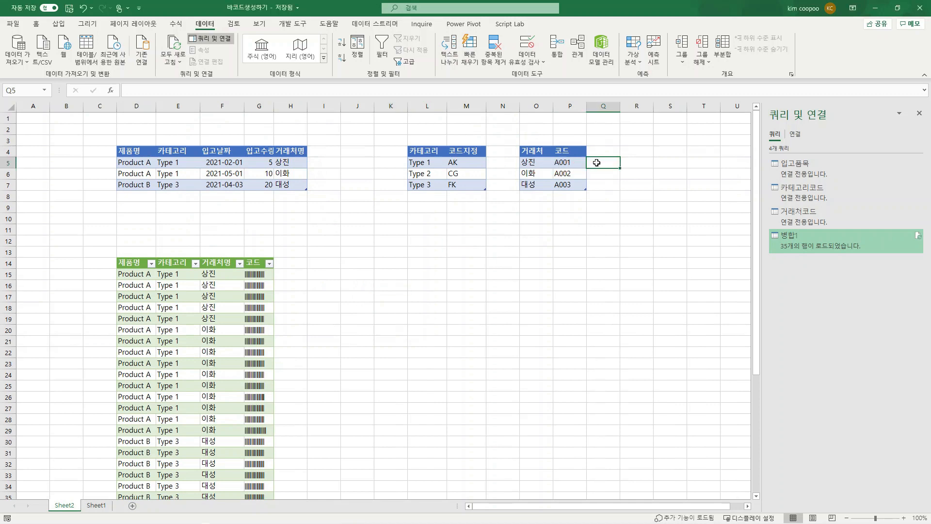